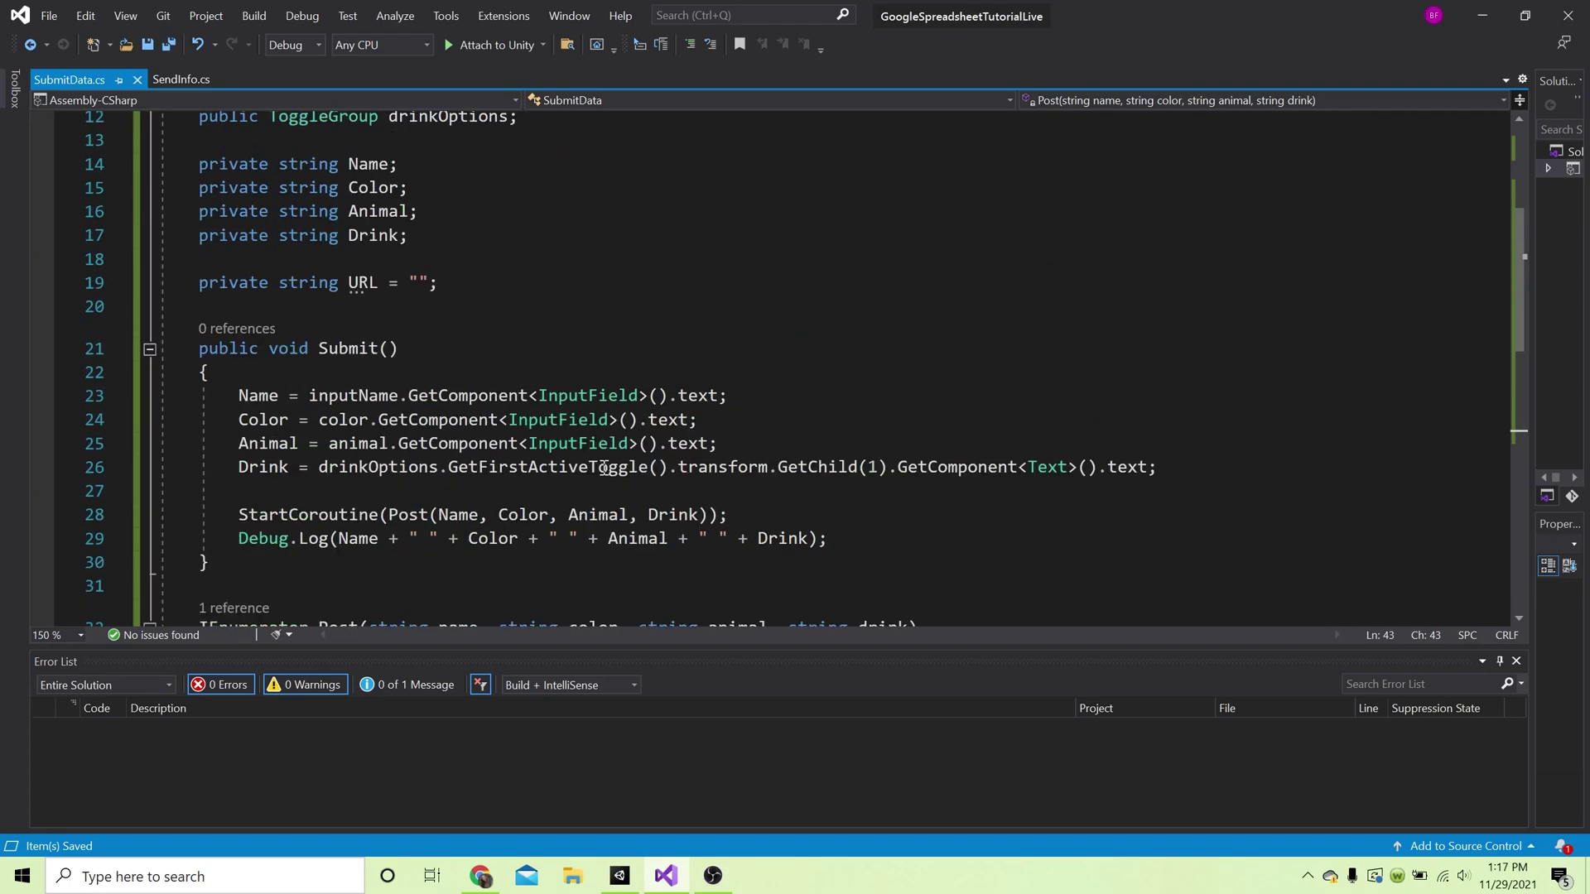
# Scroll through SubmitData.cs to review its Post coroutine and the still-empty URL string.
pyautogui.scroll(-1, 462, 443)
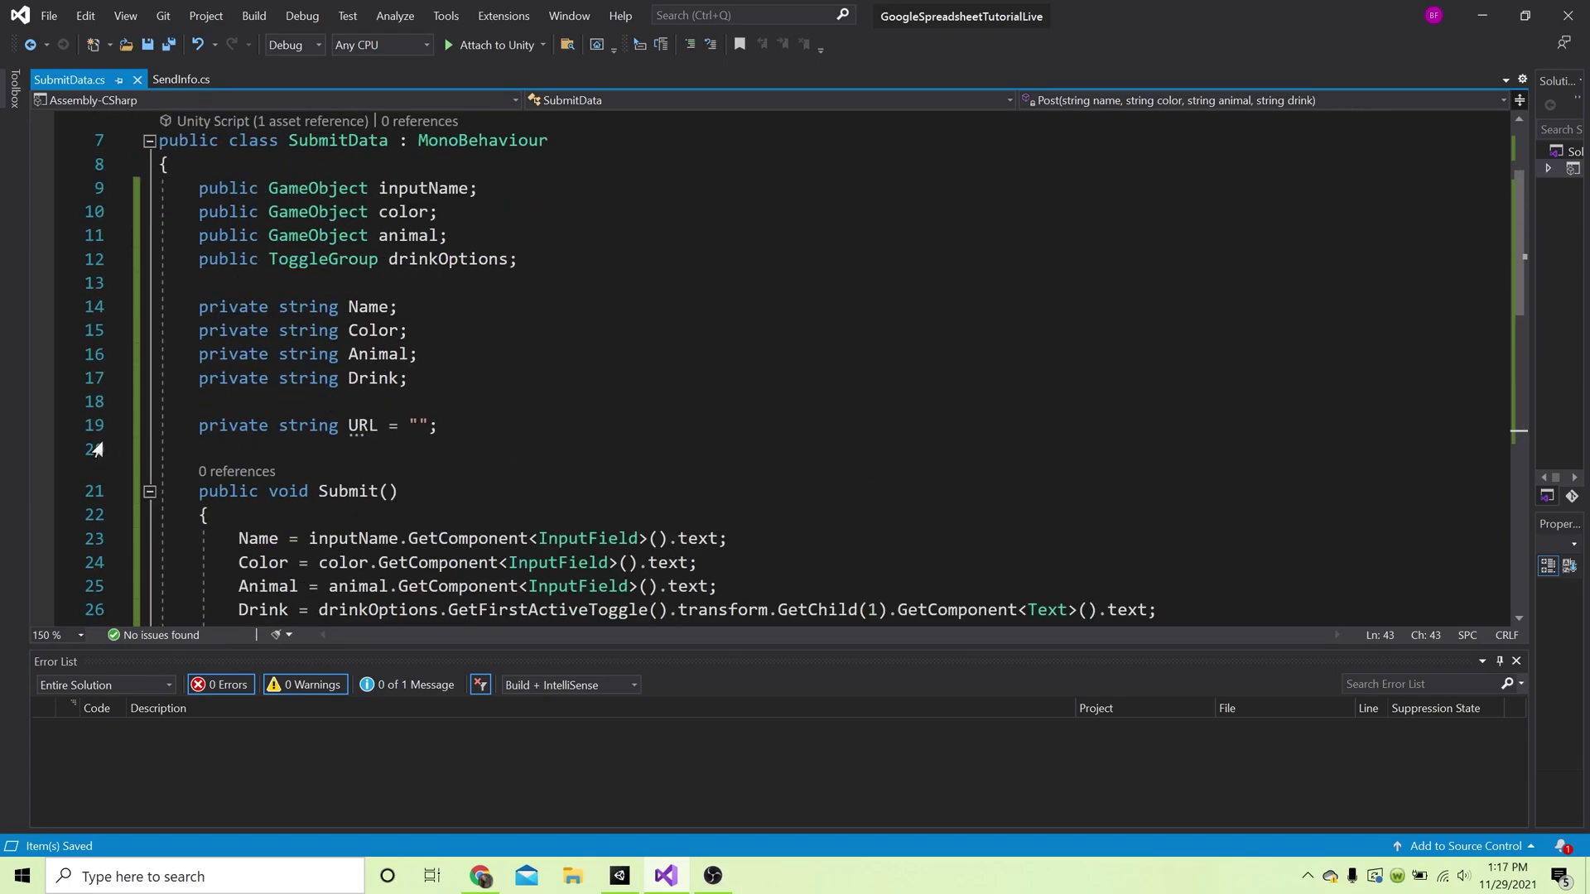
pyautogui.scroll(-8, 451, 426)
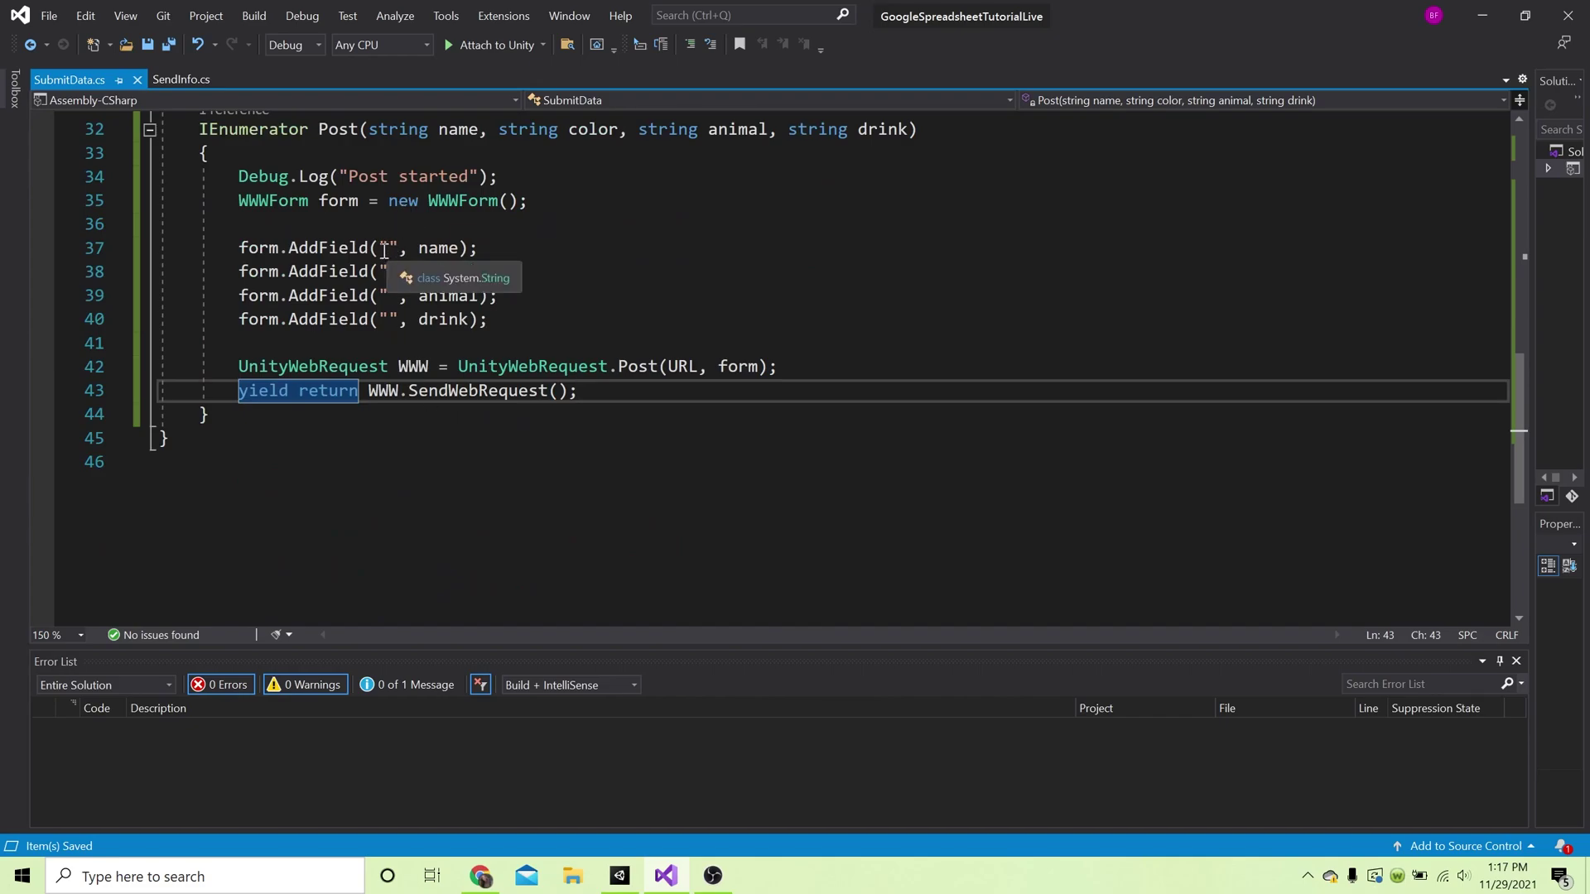
pyautogui.scroll(10, 387, 249)
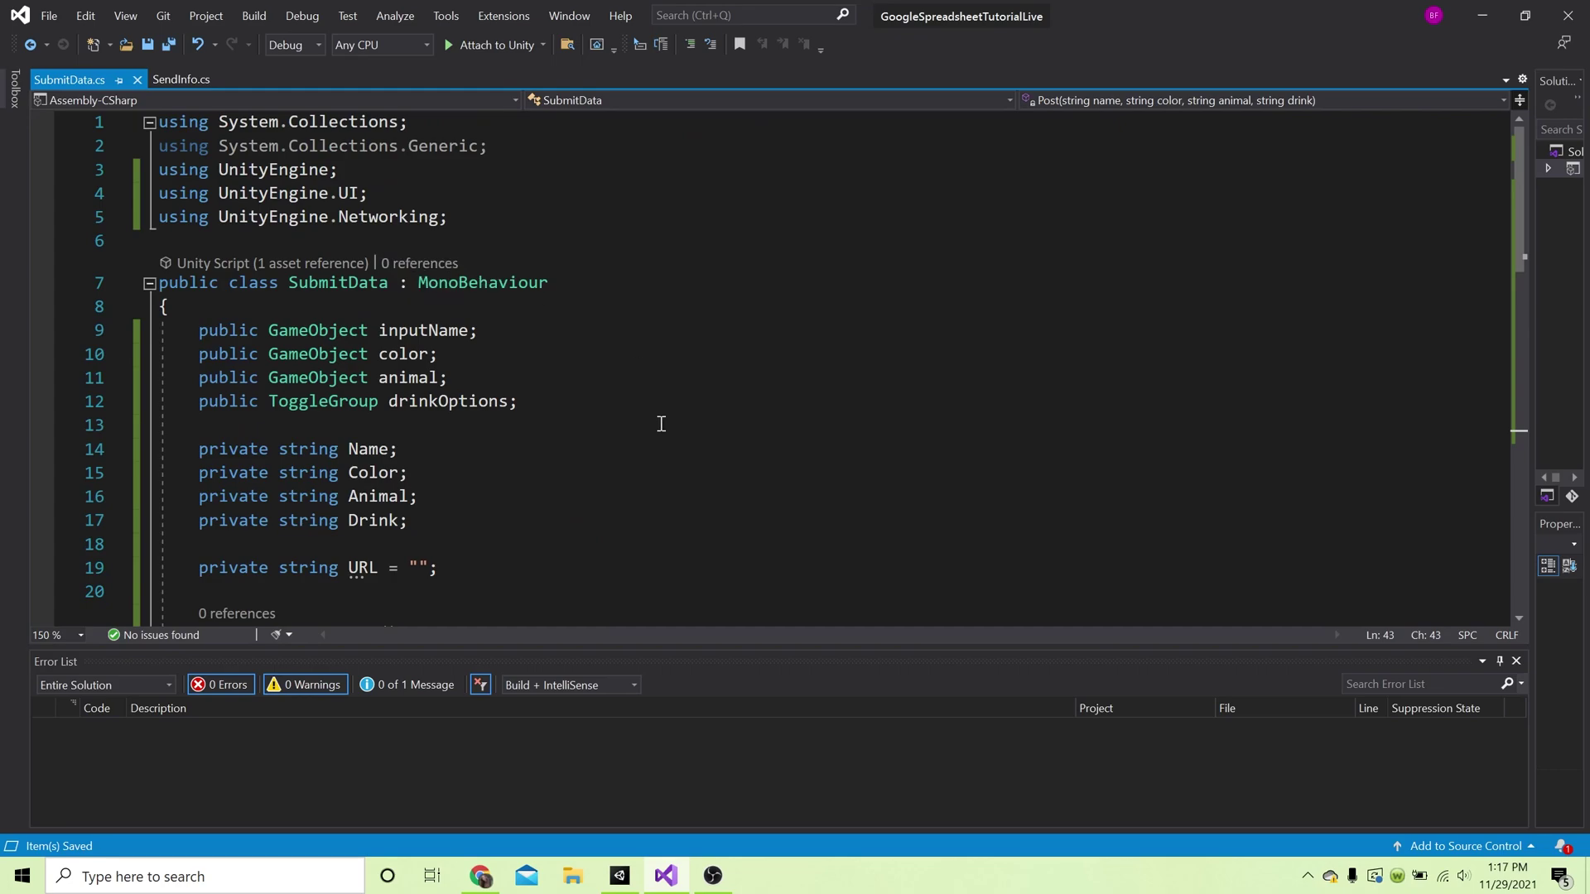
# Create a new Google Form in the Attempt2 folder named 'GoogleSheets Tutorial'.
pyautogui.moveTo(478, 884)
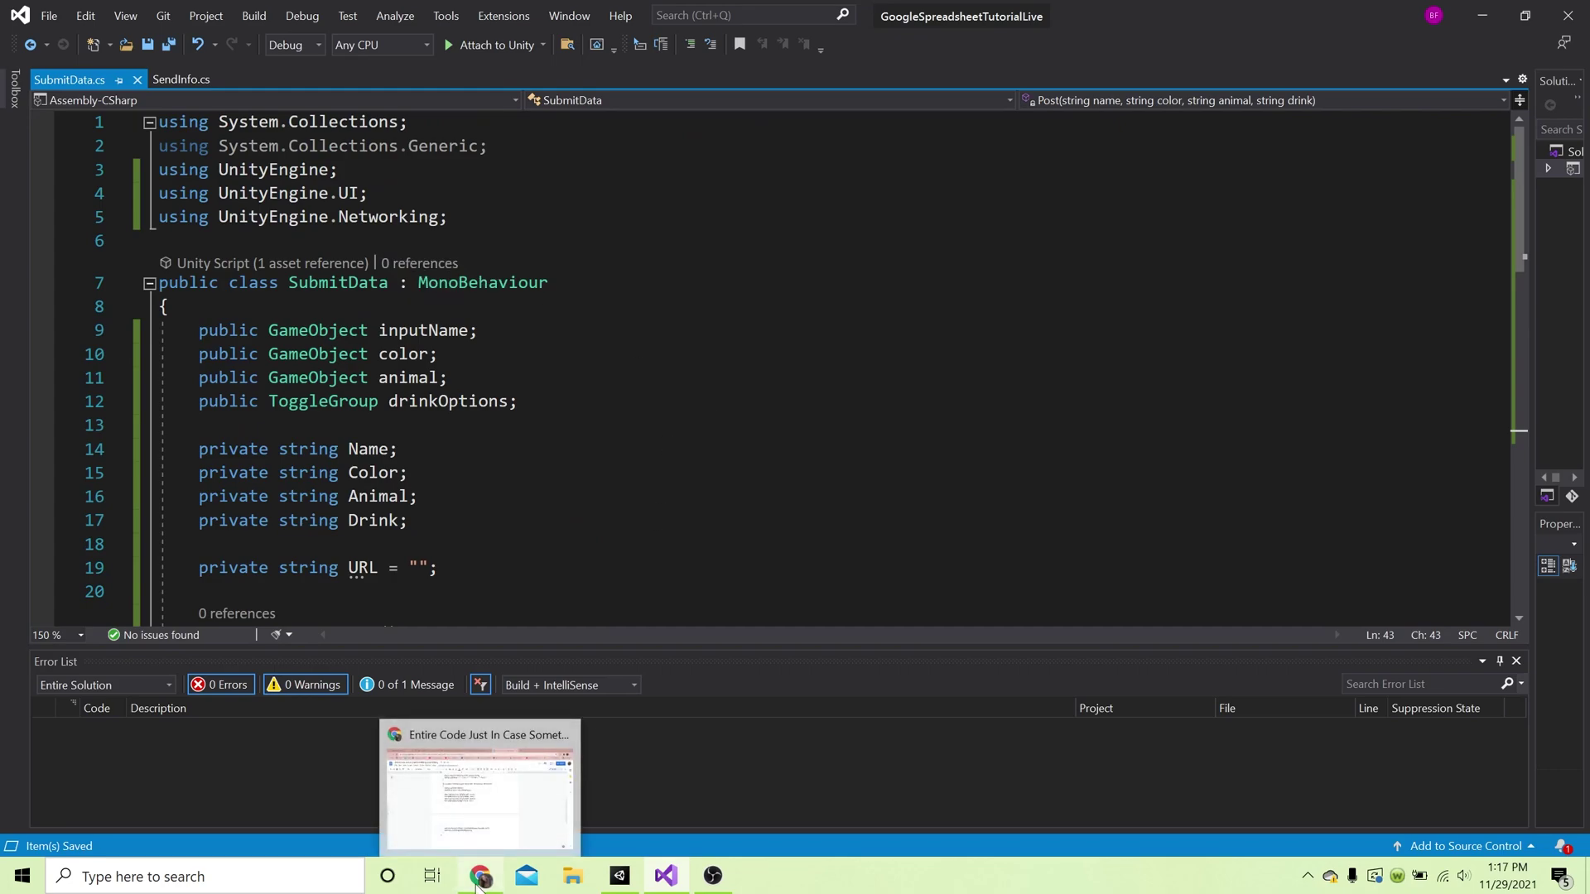
pyautogui.click(478, 884)
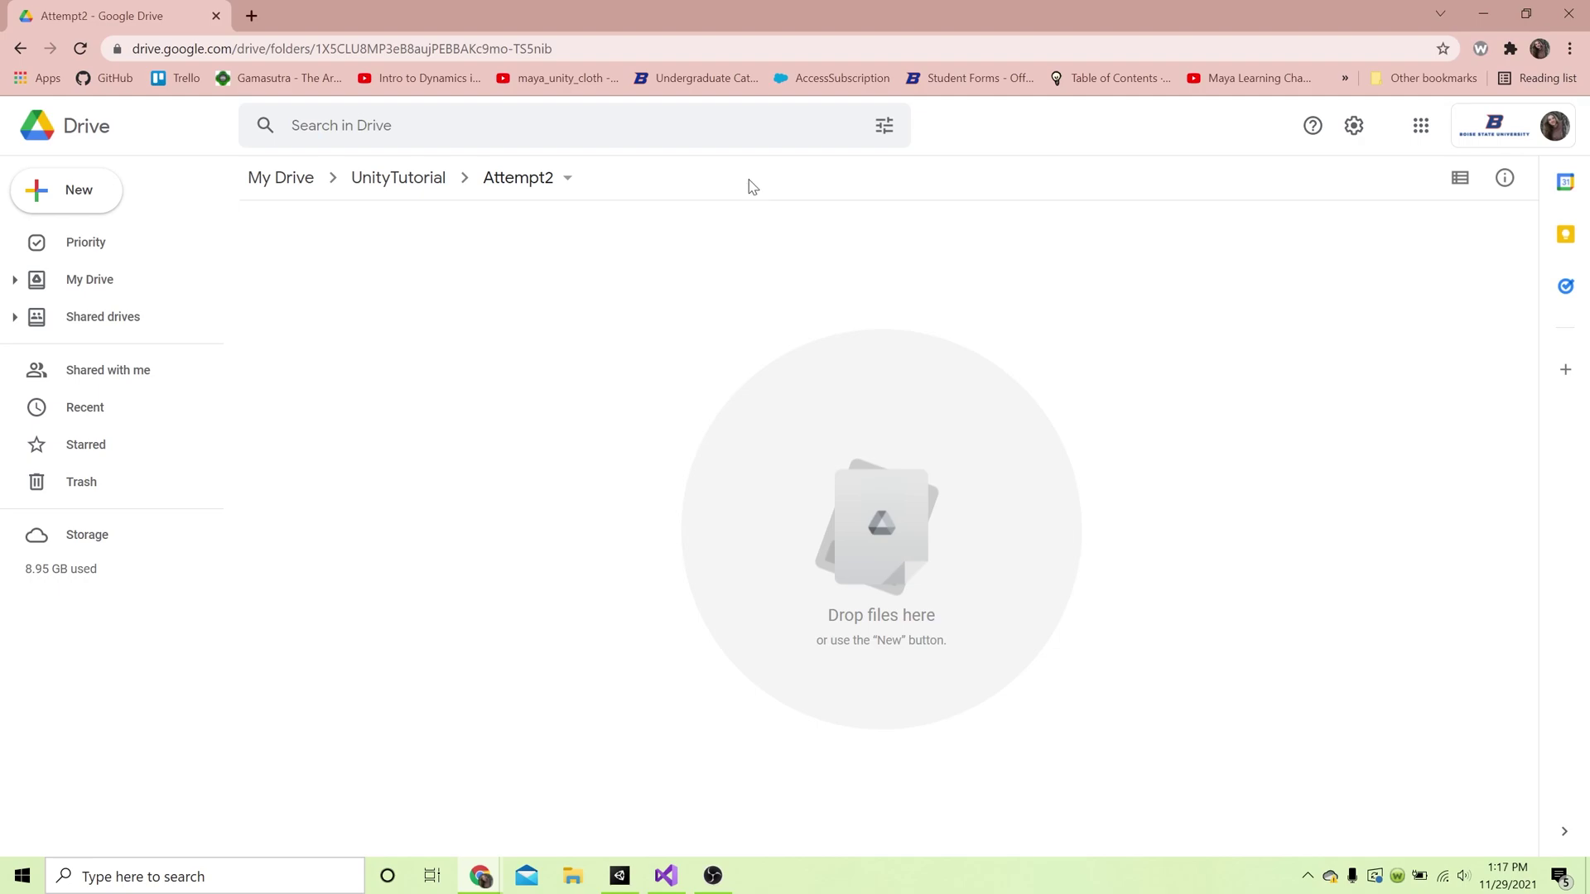
pyautogui.click(61, 199)
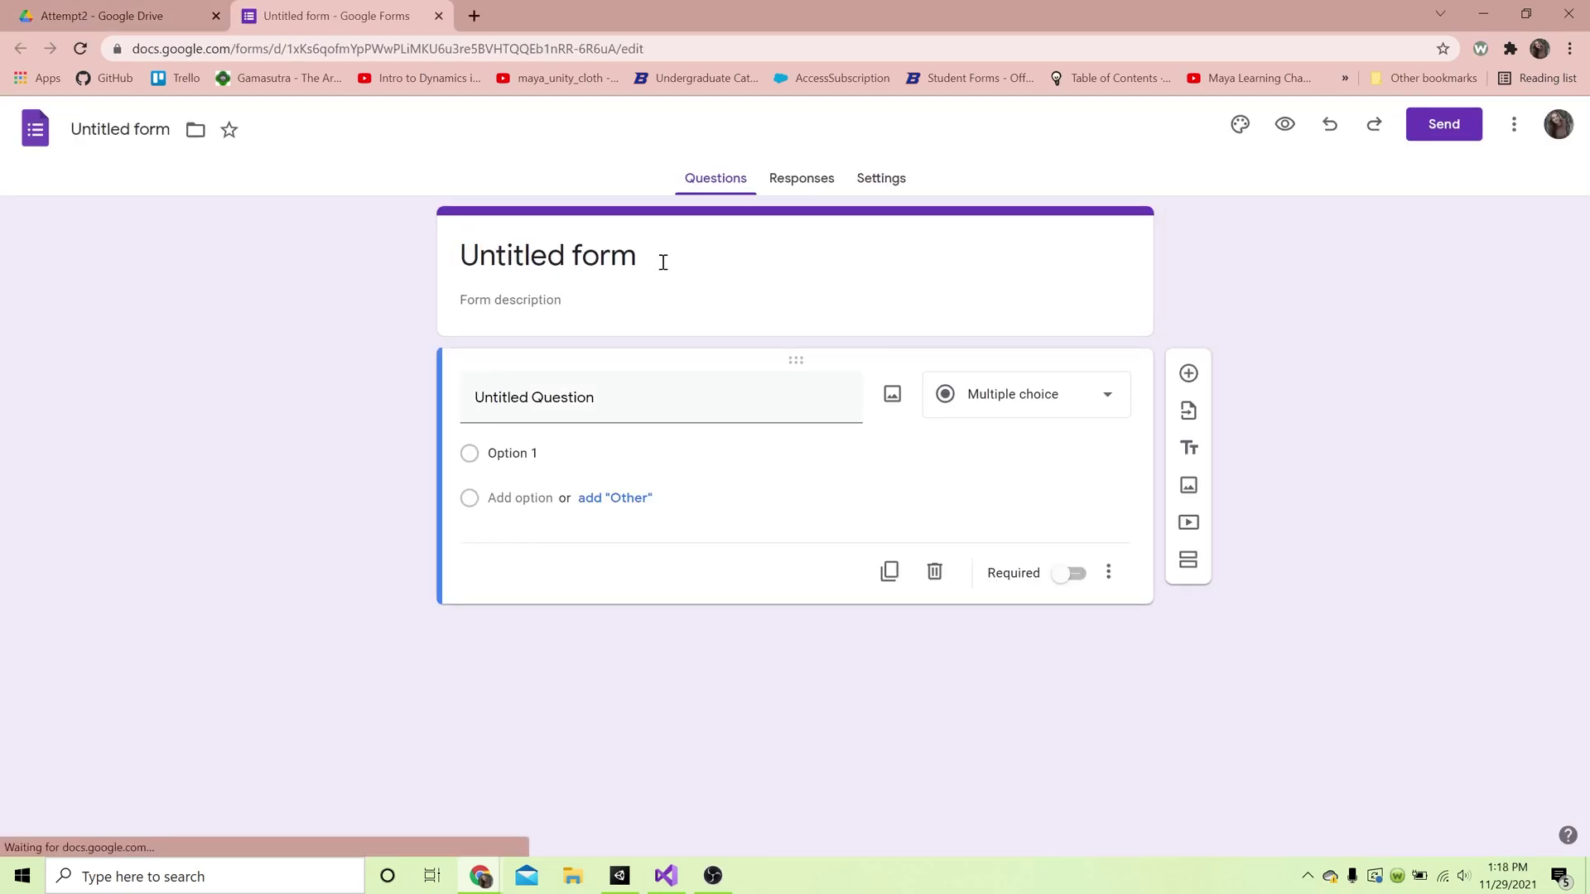
pyautogui.click(663, 261)
pyautogui.click(139, 131)
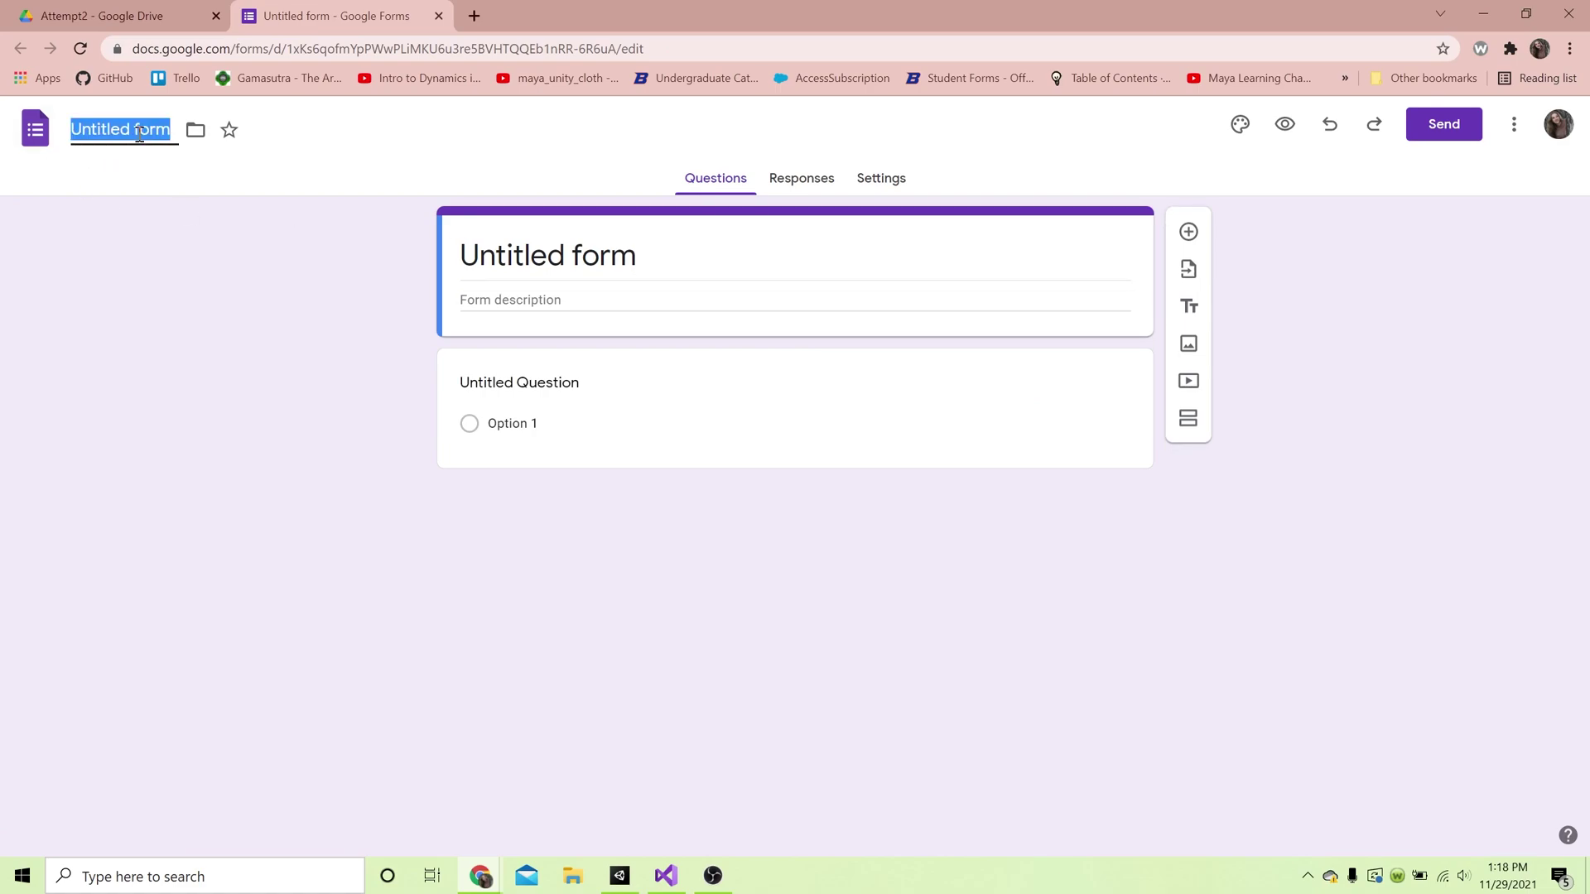
pyautogui.write('GoogleShe')
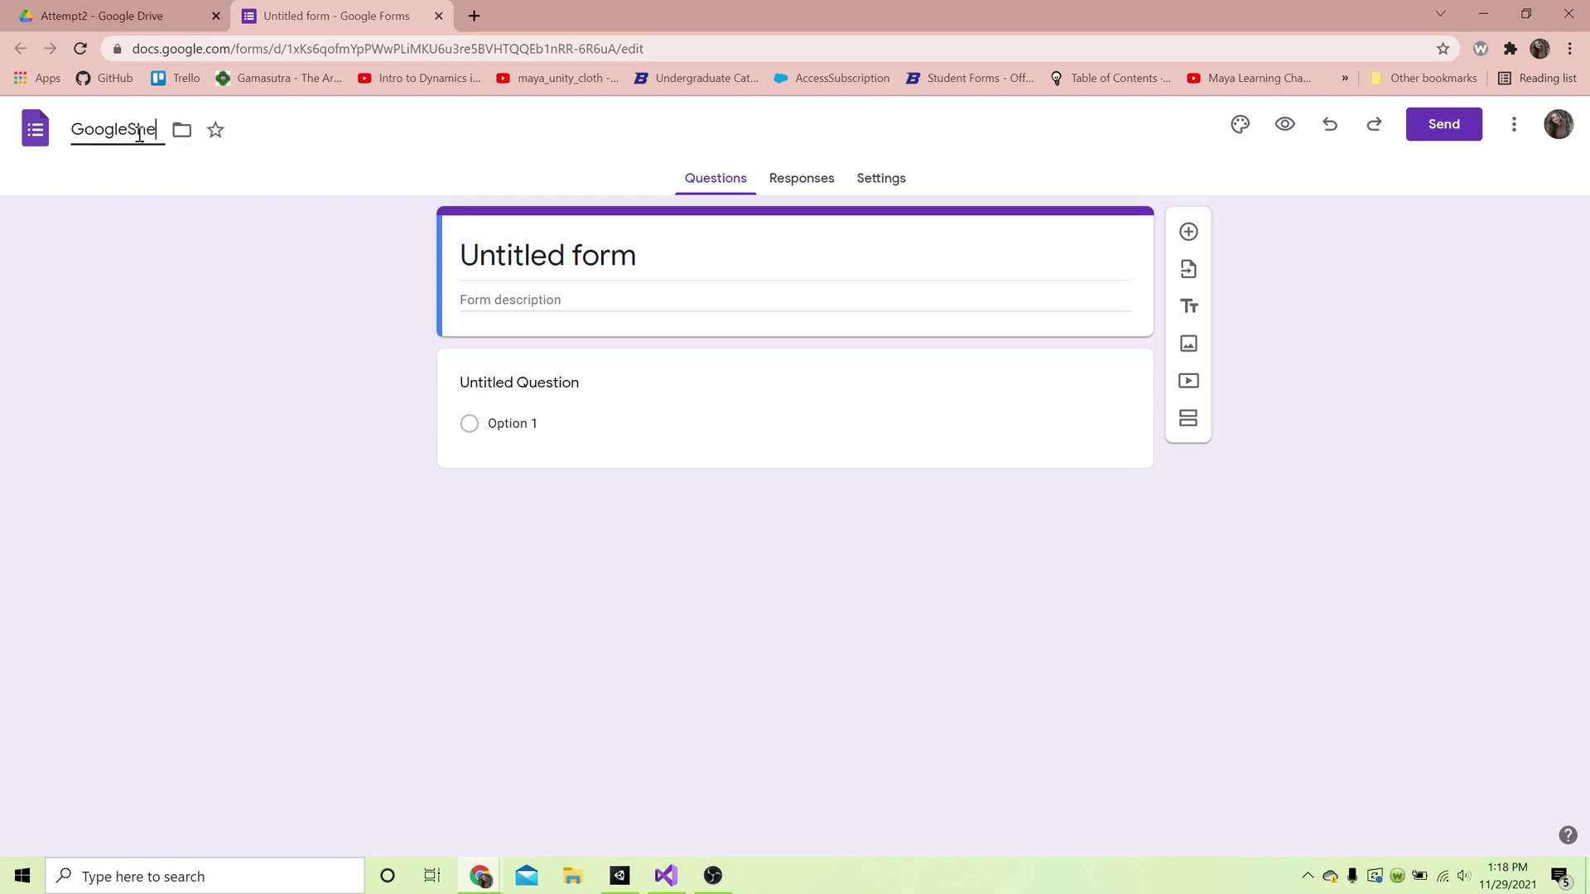
pyautogui.write('ets Tutorial')
pyautogui.click(540, 245)
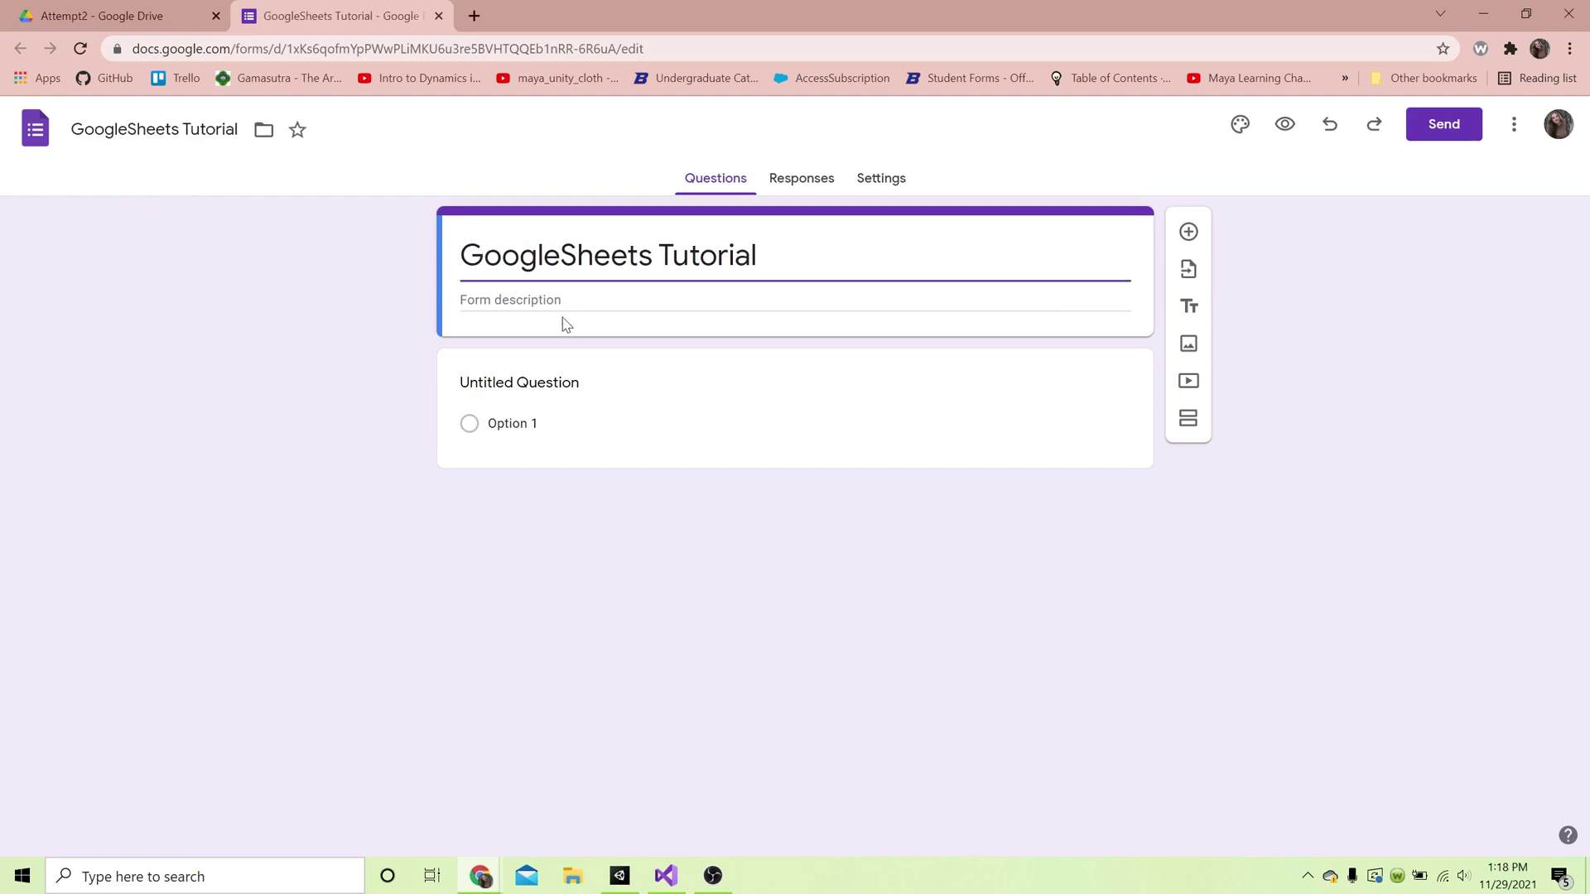
# Change the first question's type to Short answer.
pyautogui.click(563, 402)
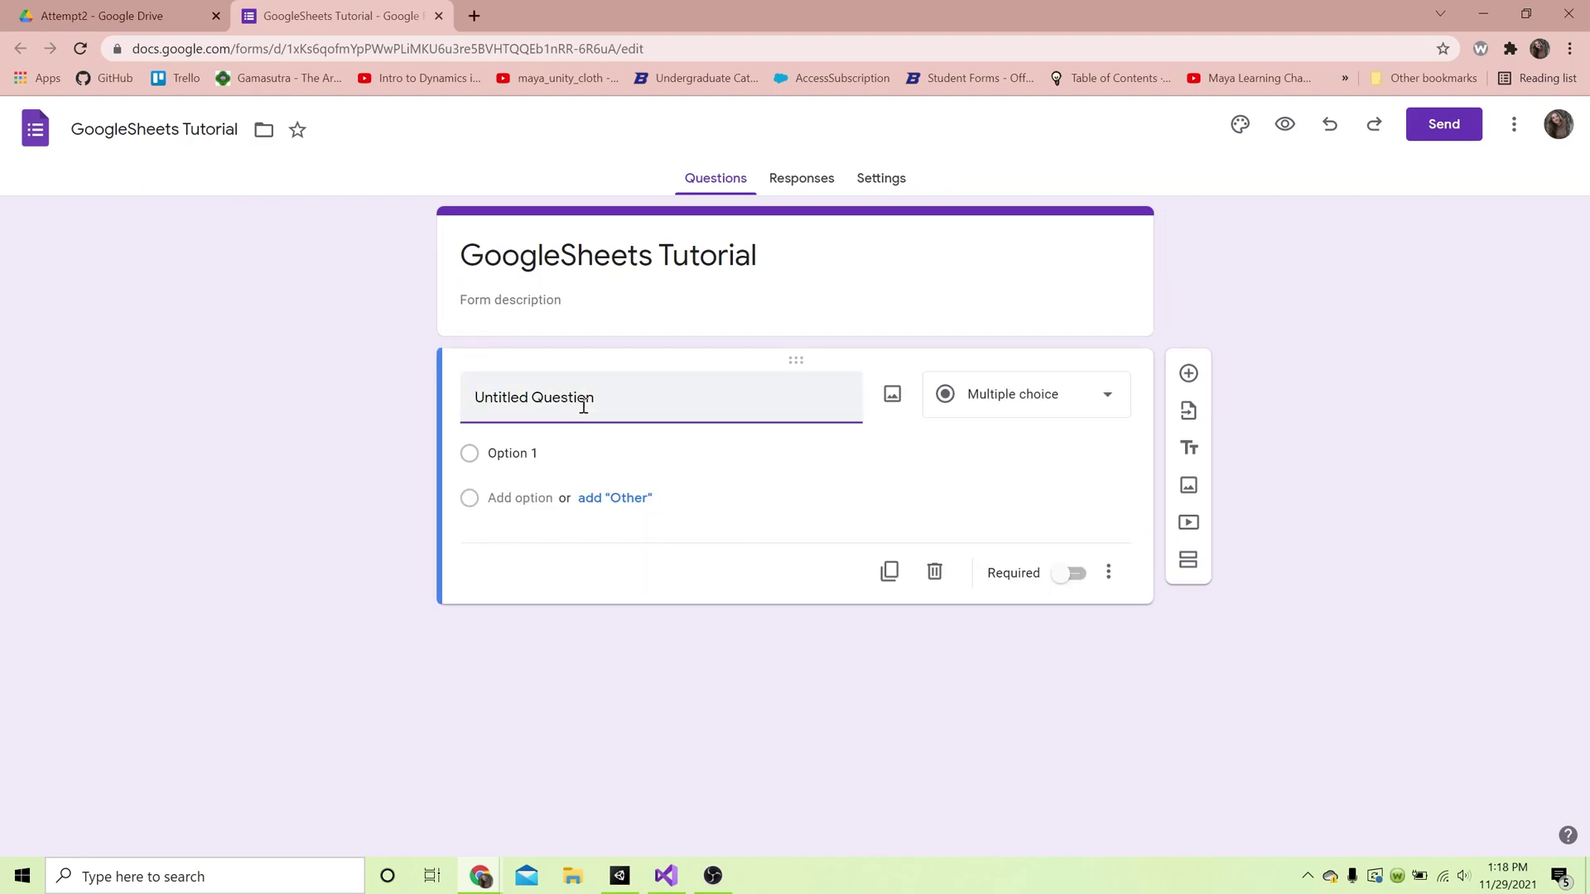
pyautogui.click(1013, 396)
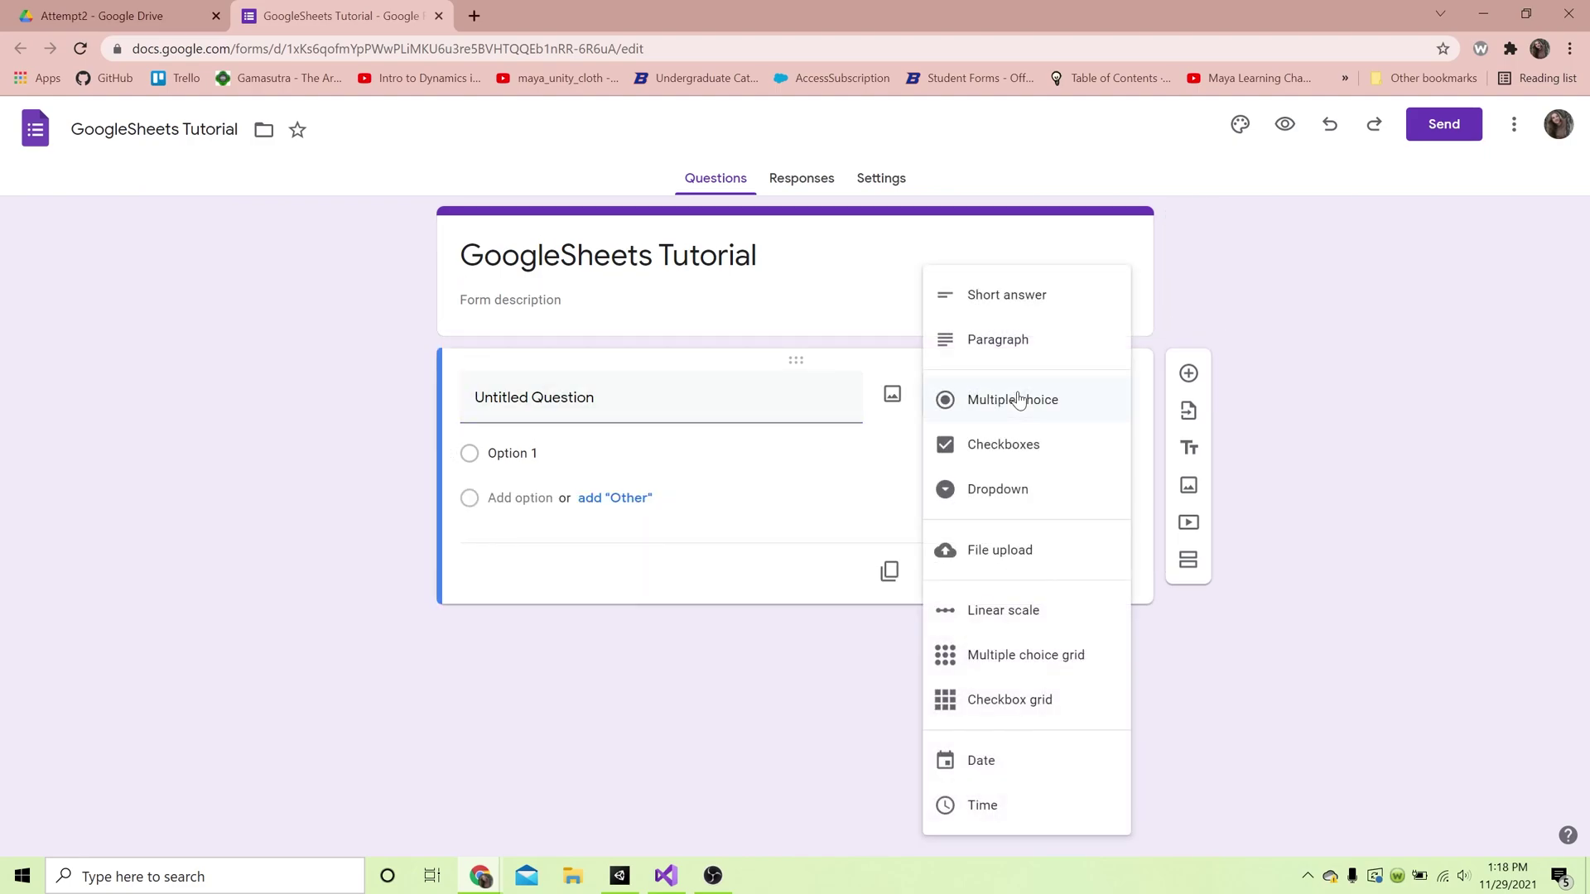
pyautogui.click(1006, 297)
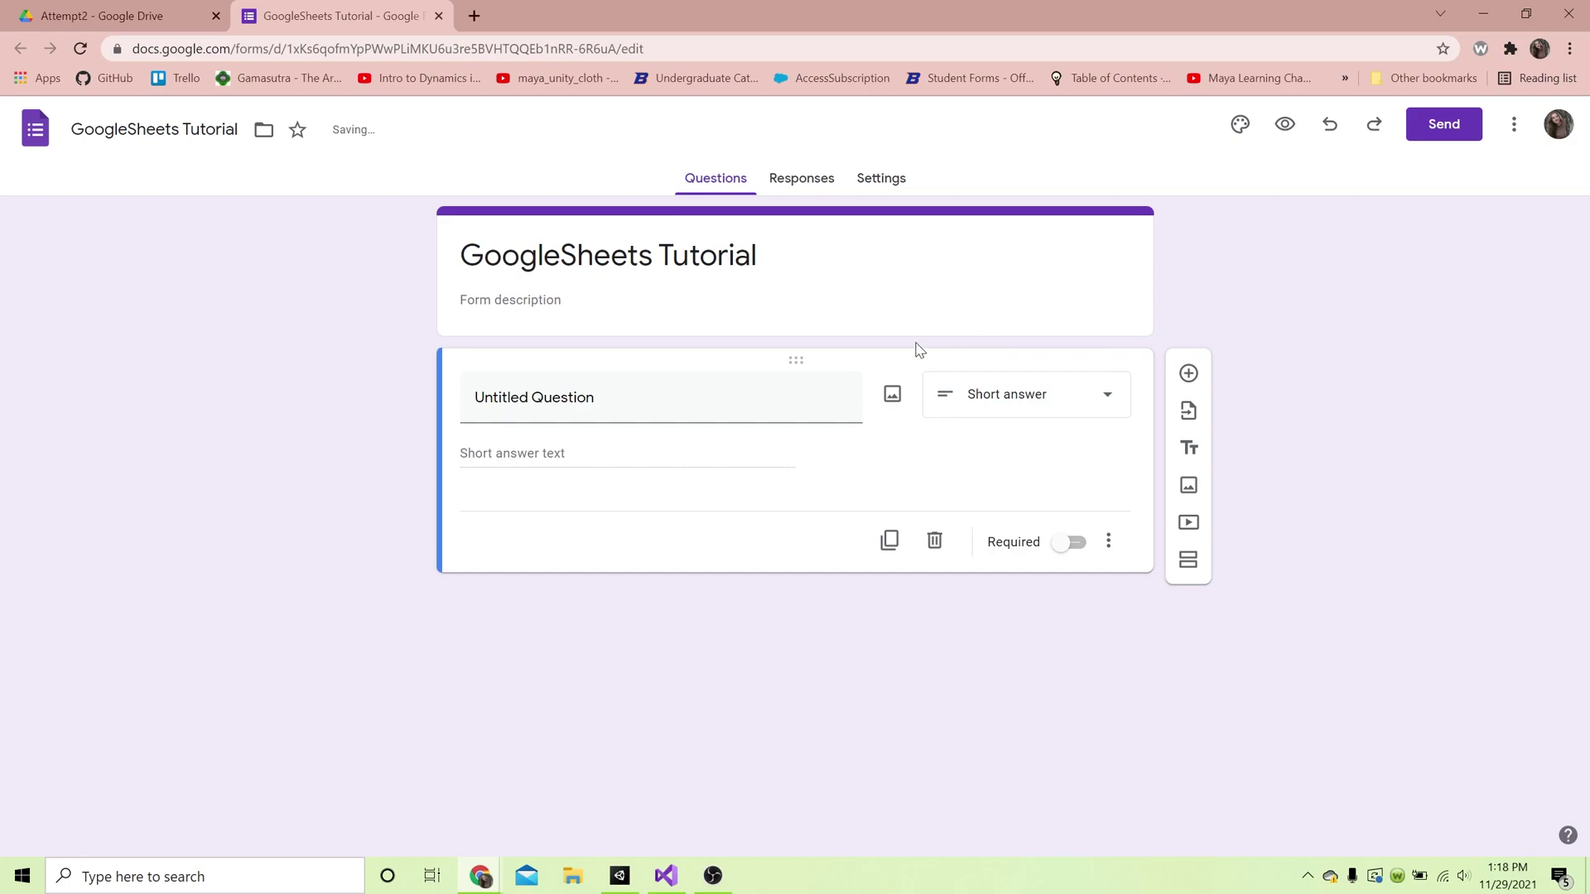
# Title the first question 'Name' and add a duplicate titled 'Favorite Color'.
pyautogui.click(604, 402)
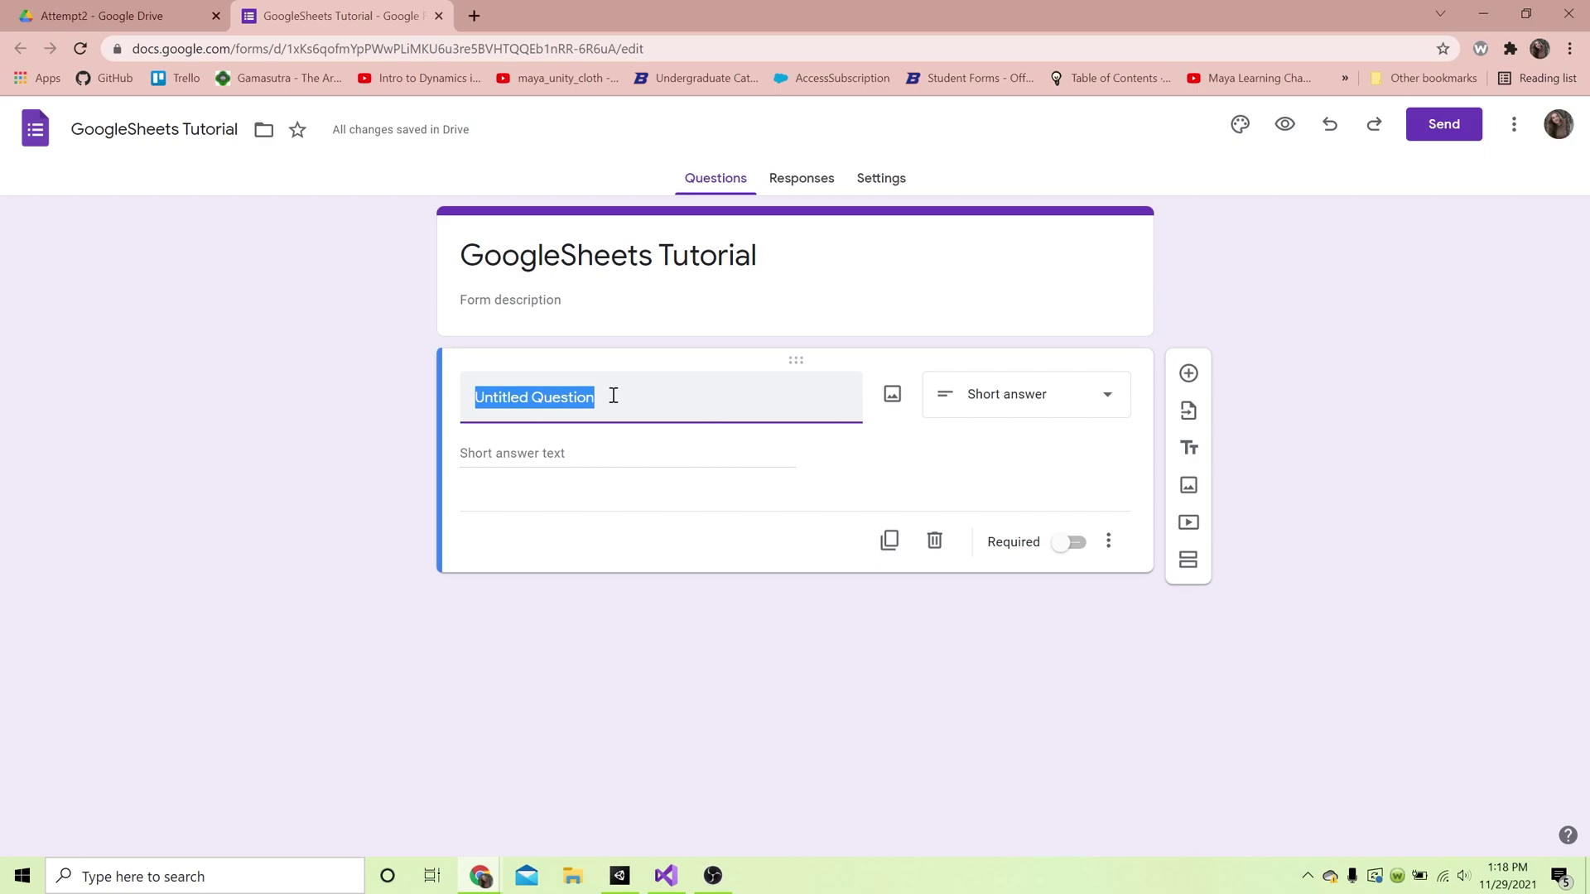
pyautogui.write('Name')
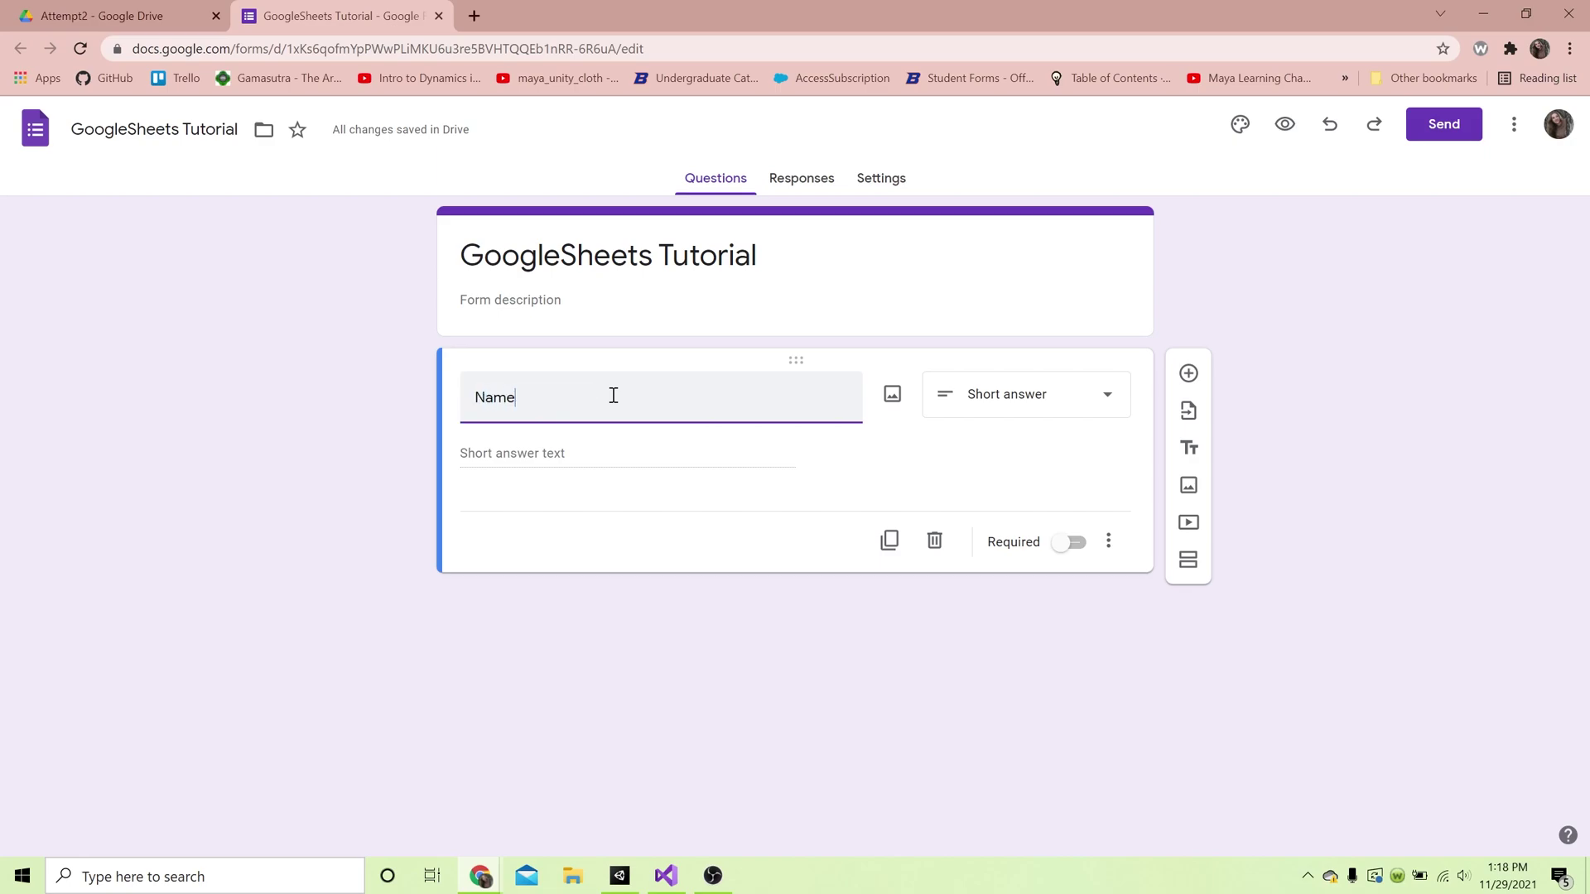
pyautogui.click(889, 542)
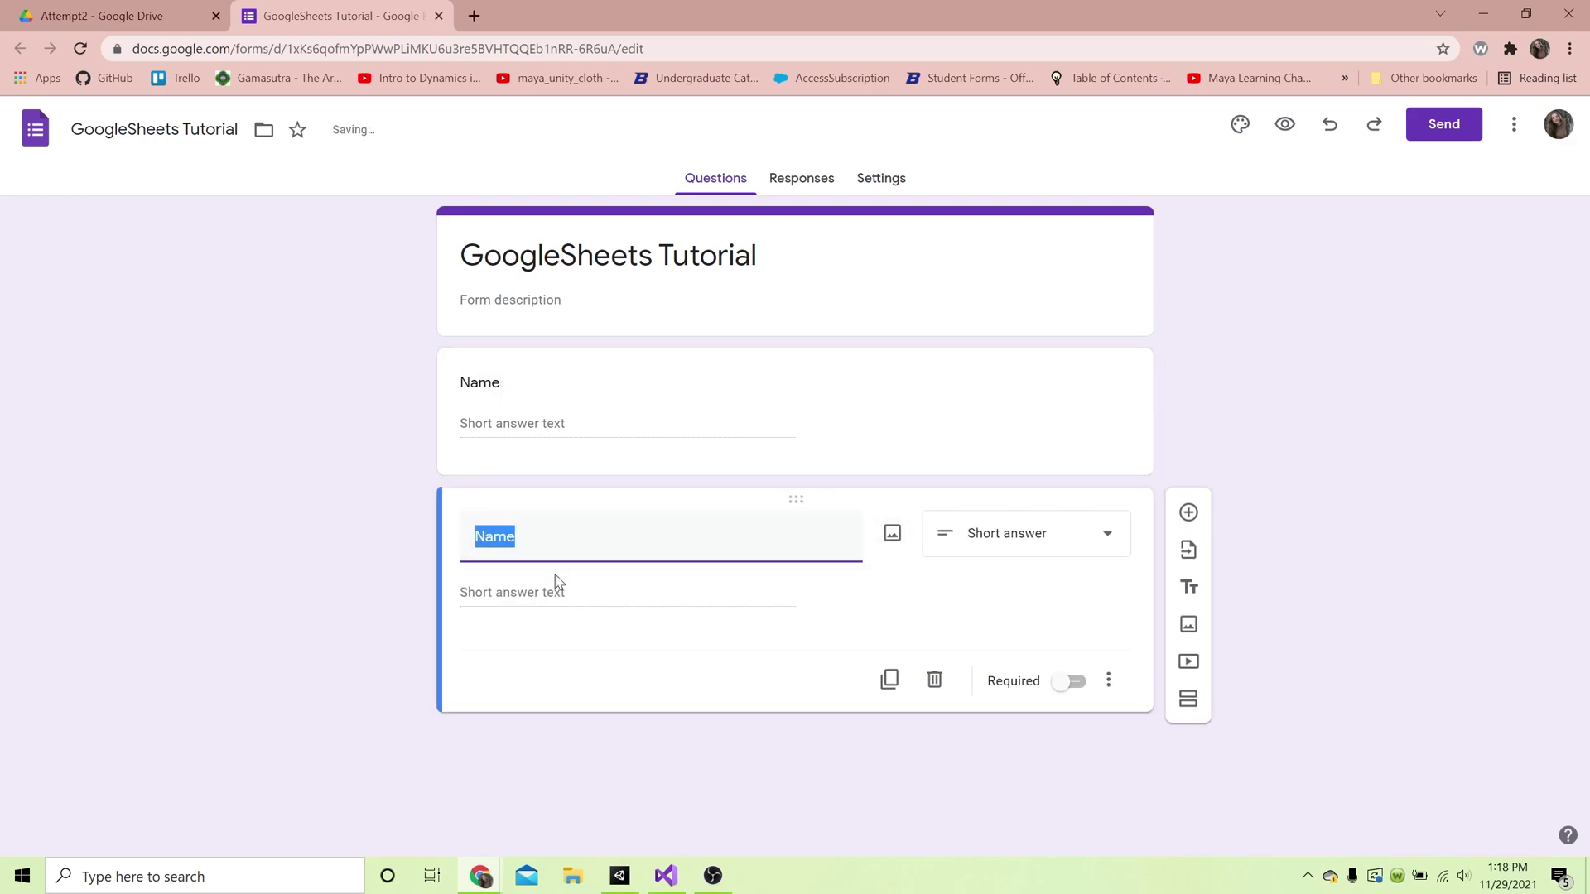
pyautogui.write('Colo')
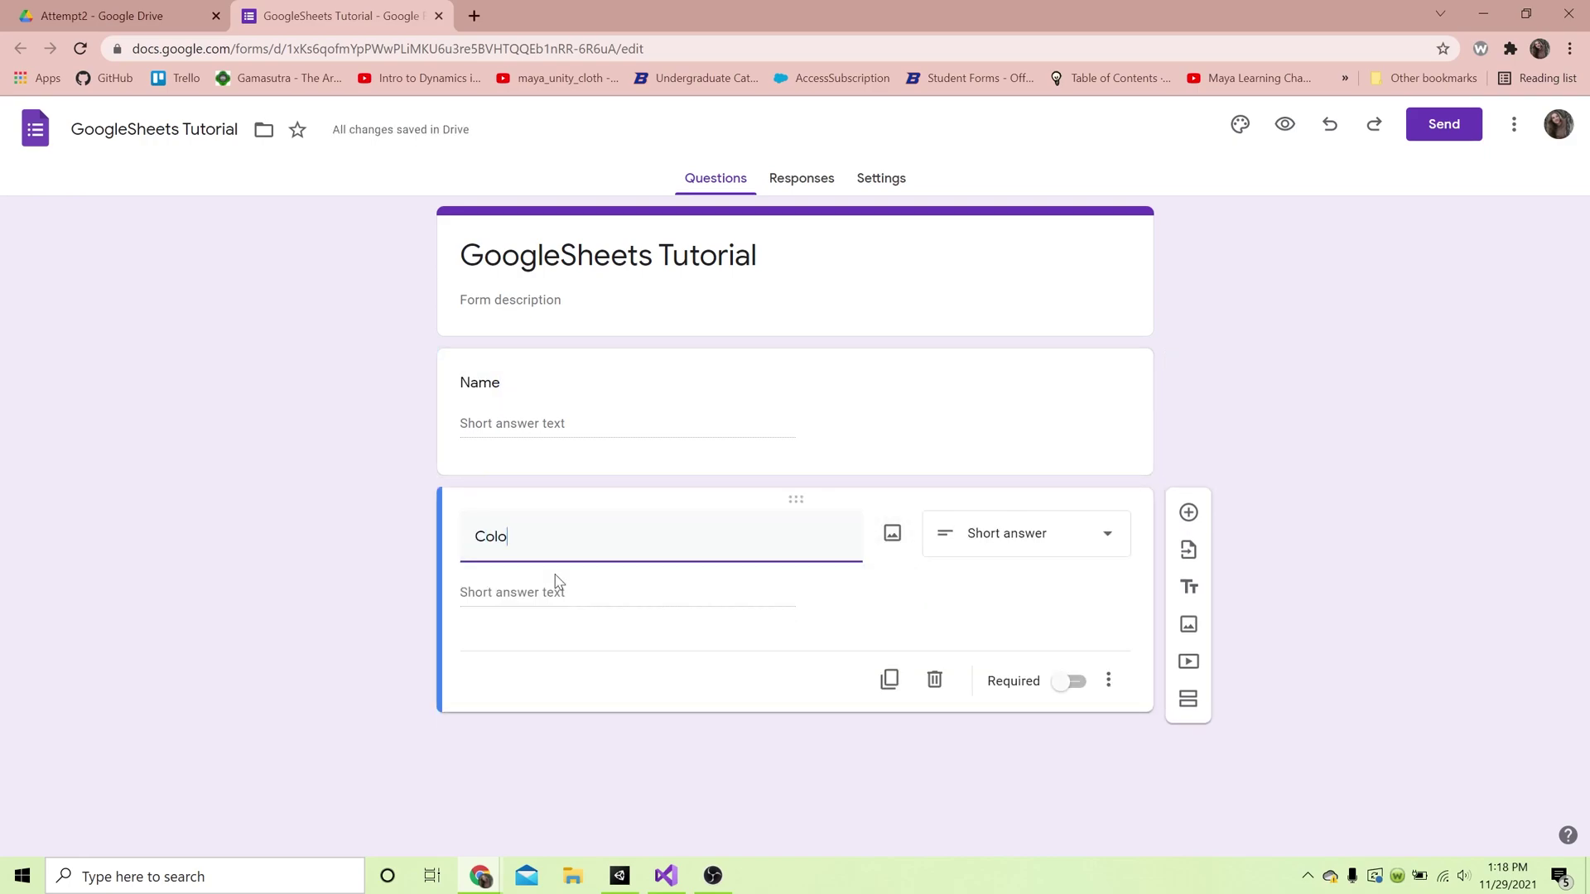
pyautogui.press('BackSpace')
pyautogui.press('BackSpace')
pyautogui.press('BackSpace')
pyautogui.press('BackSpace')
pyautogui.write('Favorite Color')
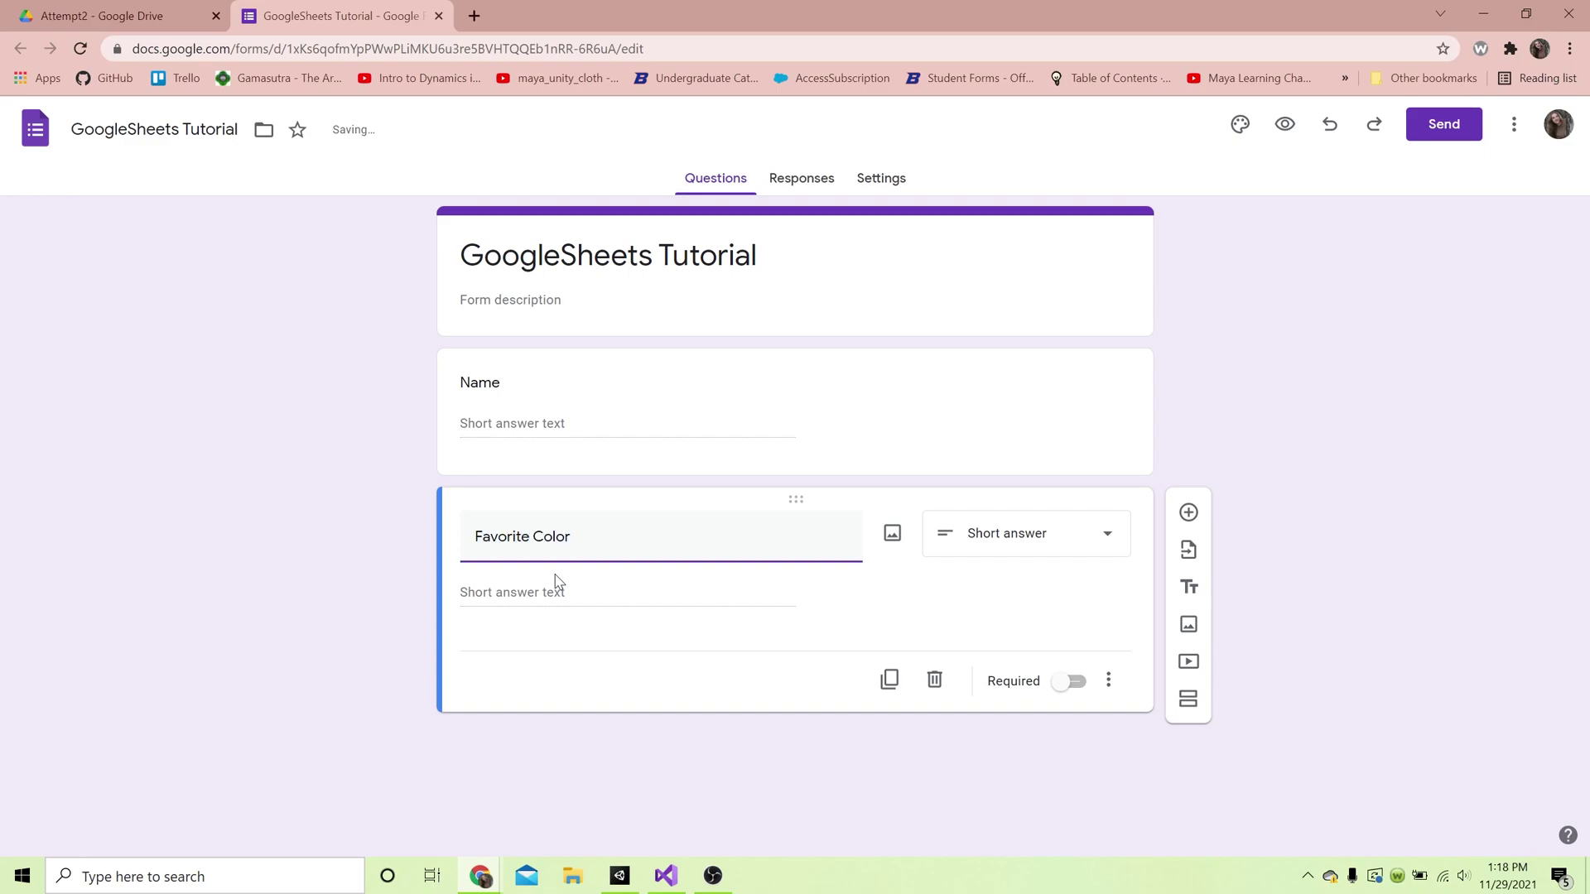
# Add duplicates titled 'Favorite Animal' and 'Favorite Drink', then view the Responses page.
pyautogui.click(888, 679)
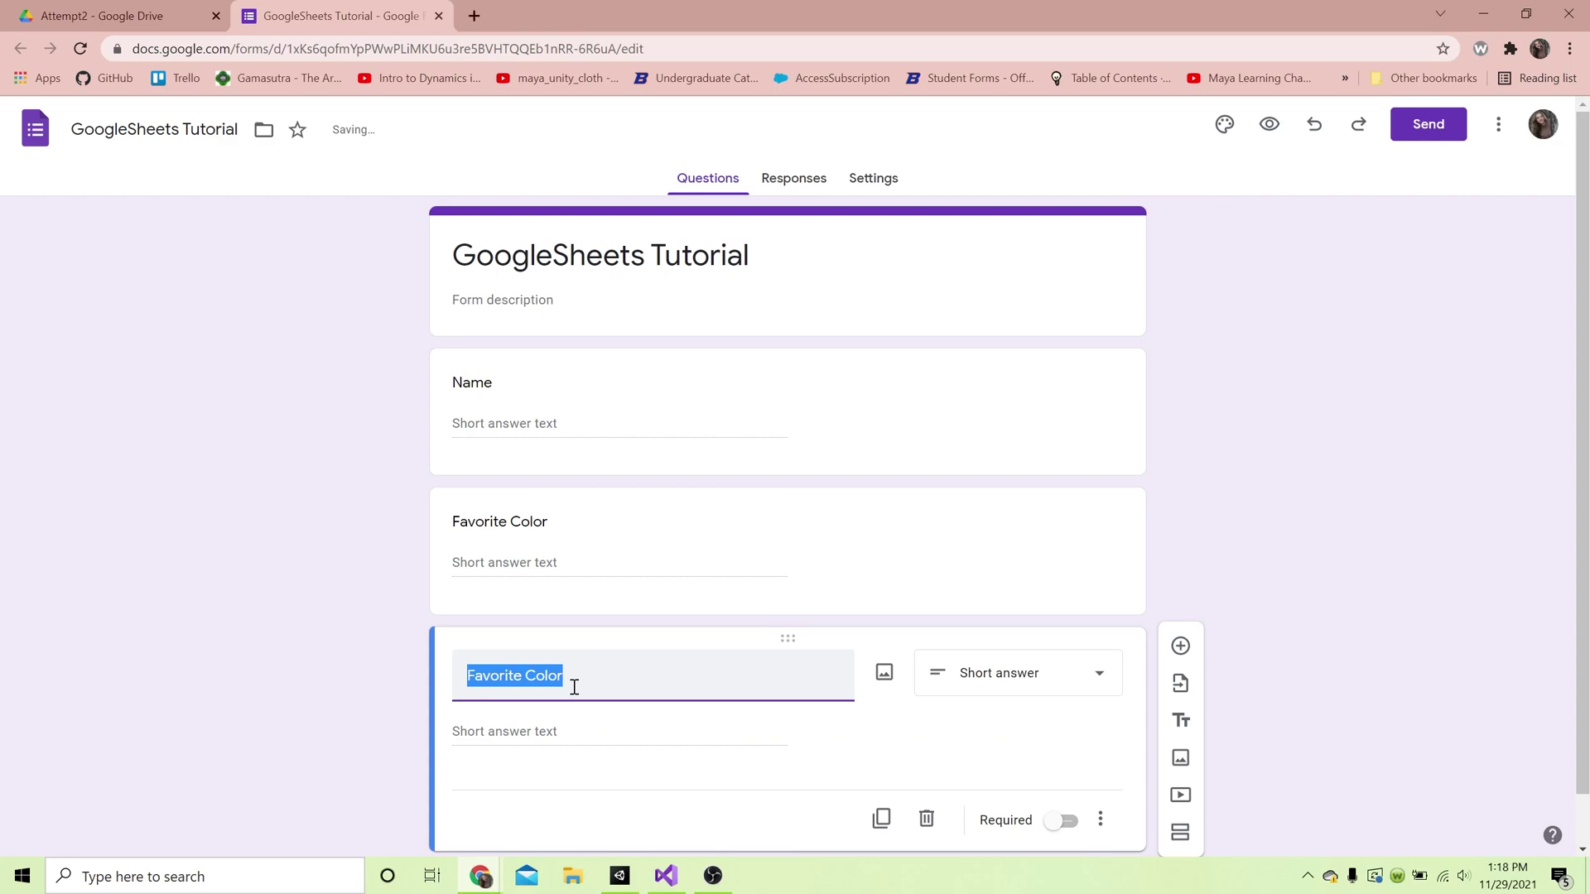
pyautogui.write('Favorit')
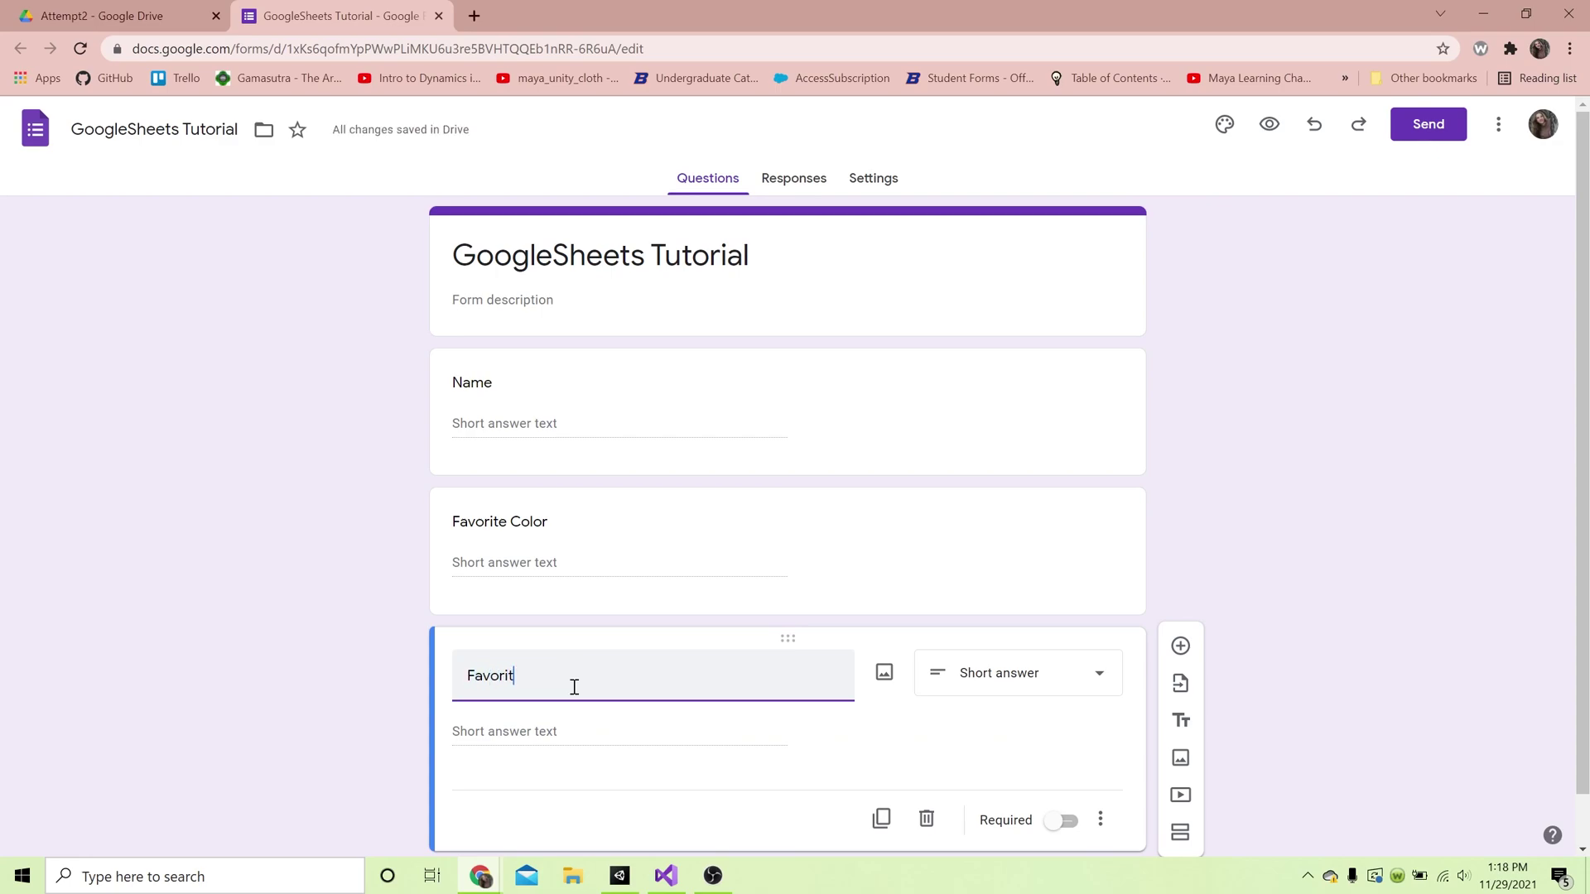
pyautogui.write('e Animal')
pyautogui.scroll(-1, 696, 729)
pyautogui.click(881, 763)
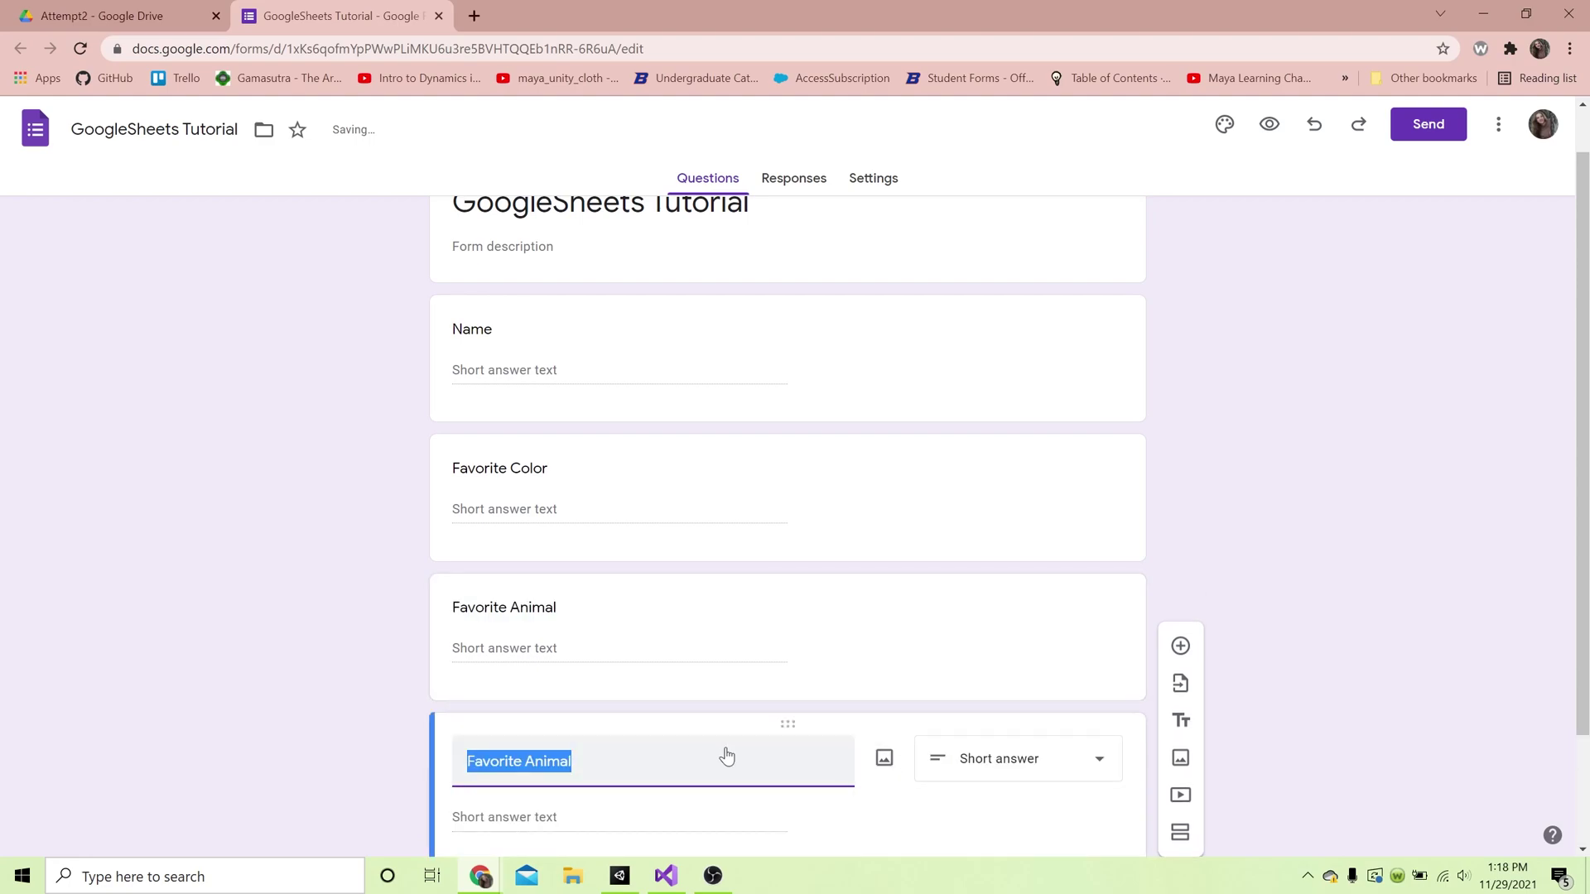
pyautogui.write('Favorite Drink')
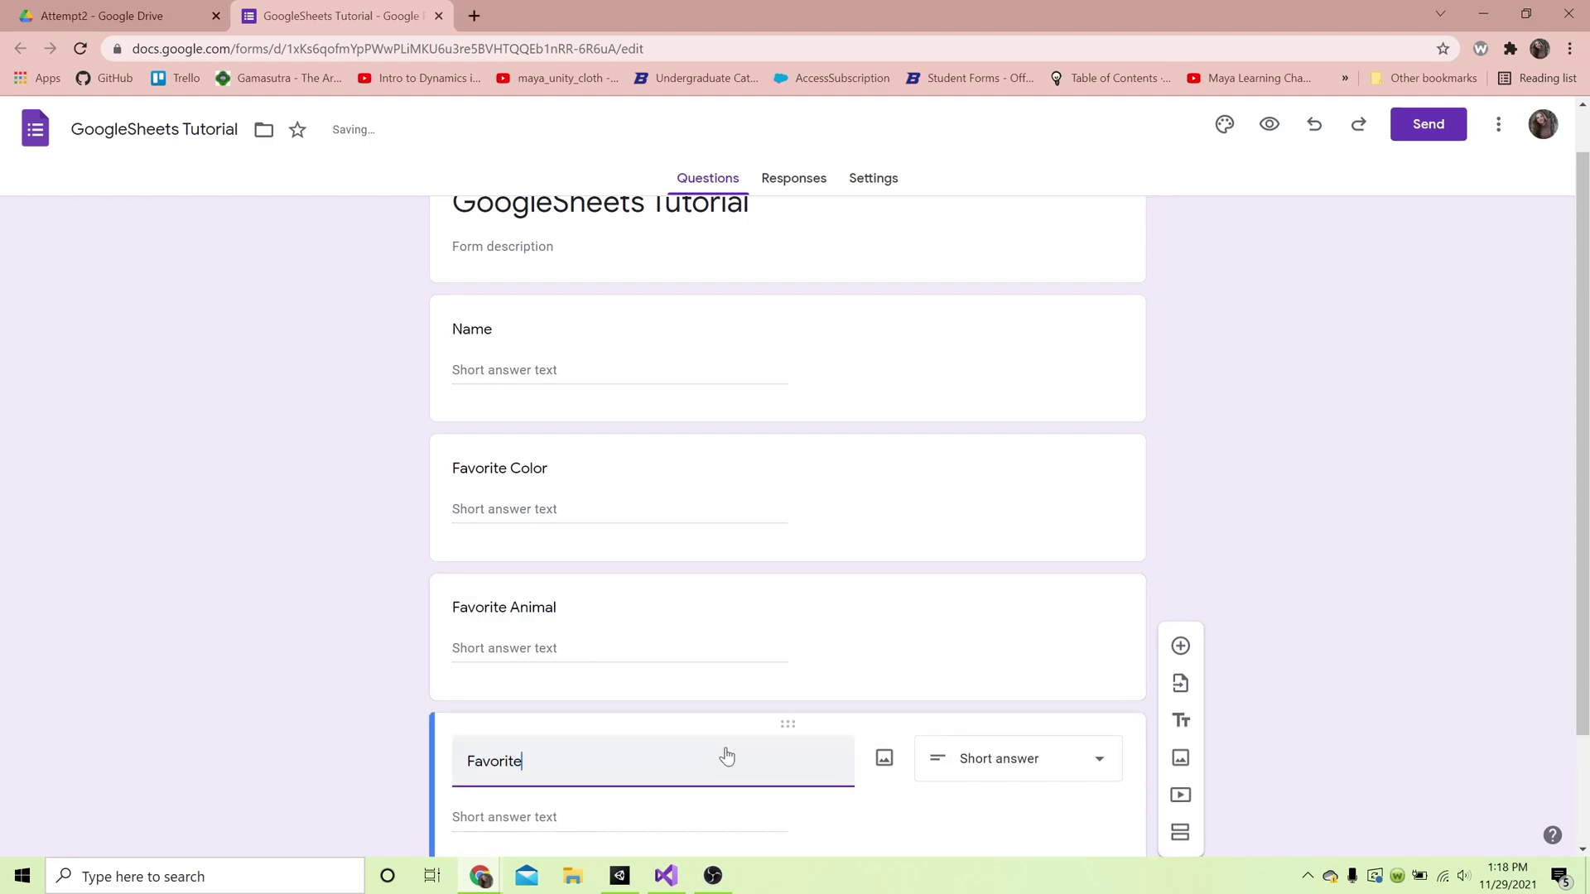
pyautogui.click(1296, 604)
pyautogui.scroll(-1, 1278, 610)
pyautogui.scroll(2, 532, 635)
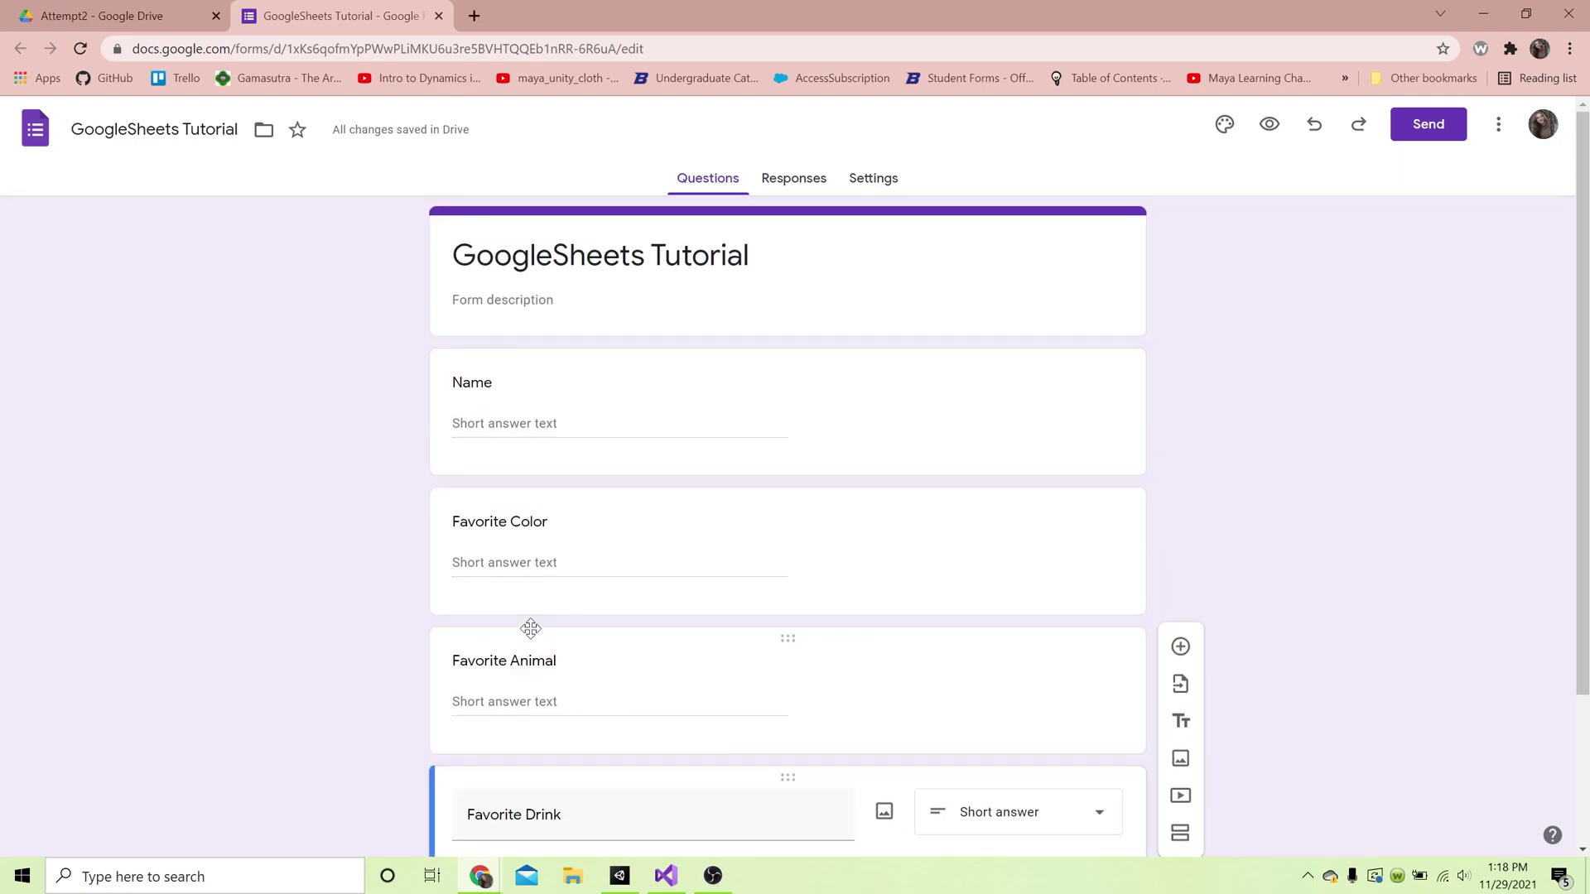
pyautogui.click(785, 186)
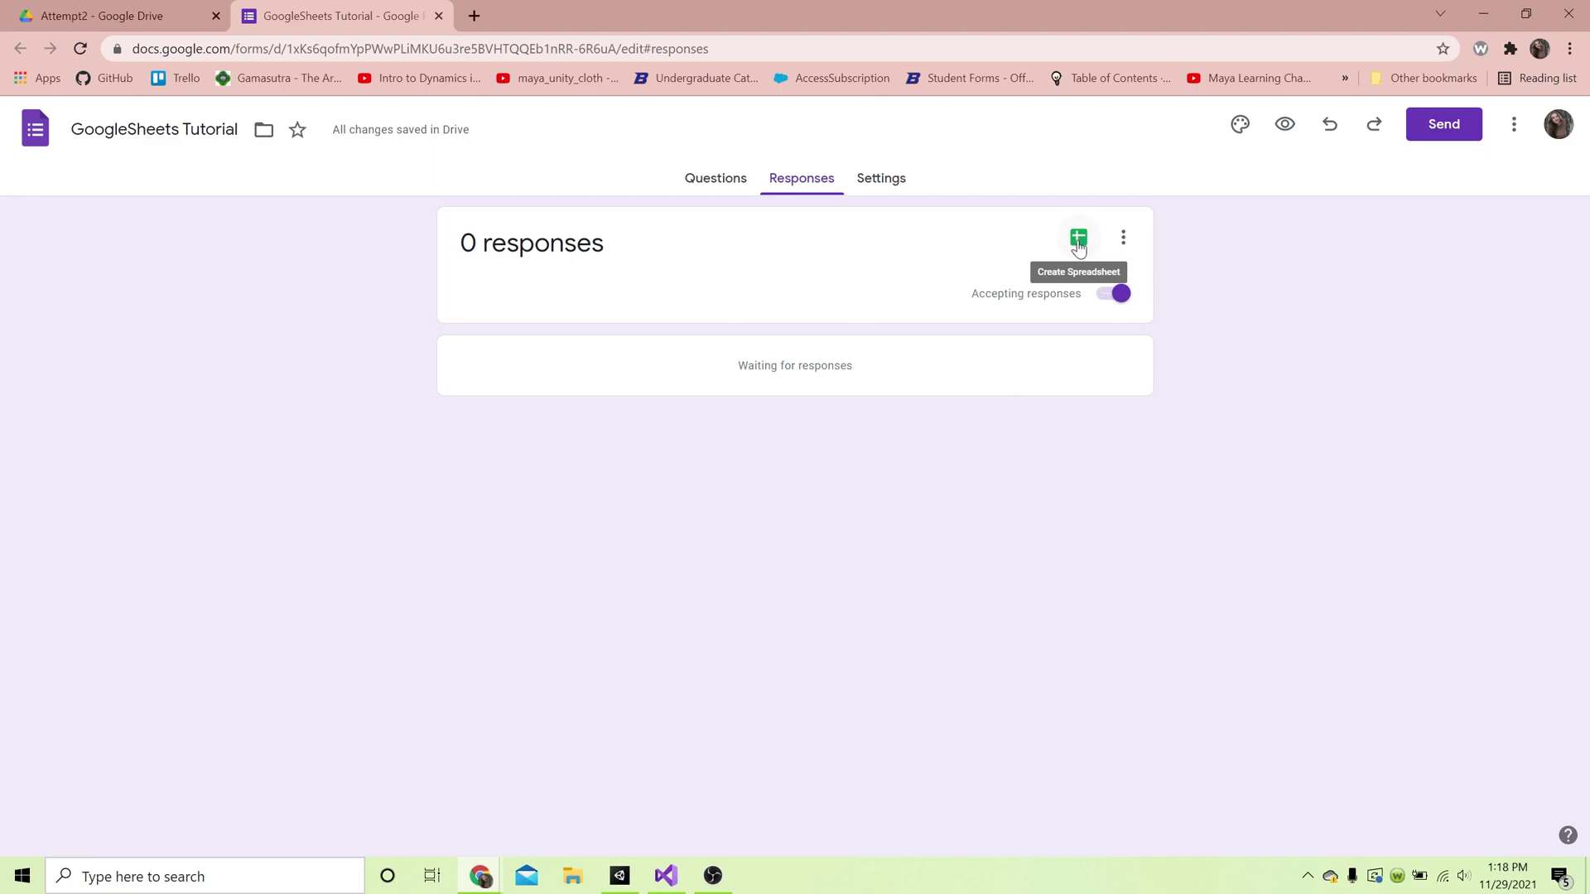
# Link responses to a new spreadsheet, GoogleSheets Tutorial (Responses), then return to the form.
pyautogui.click(1078, 240)
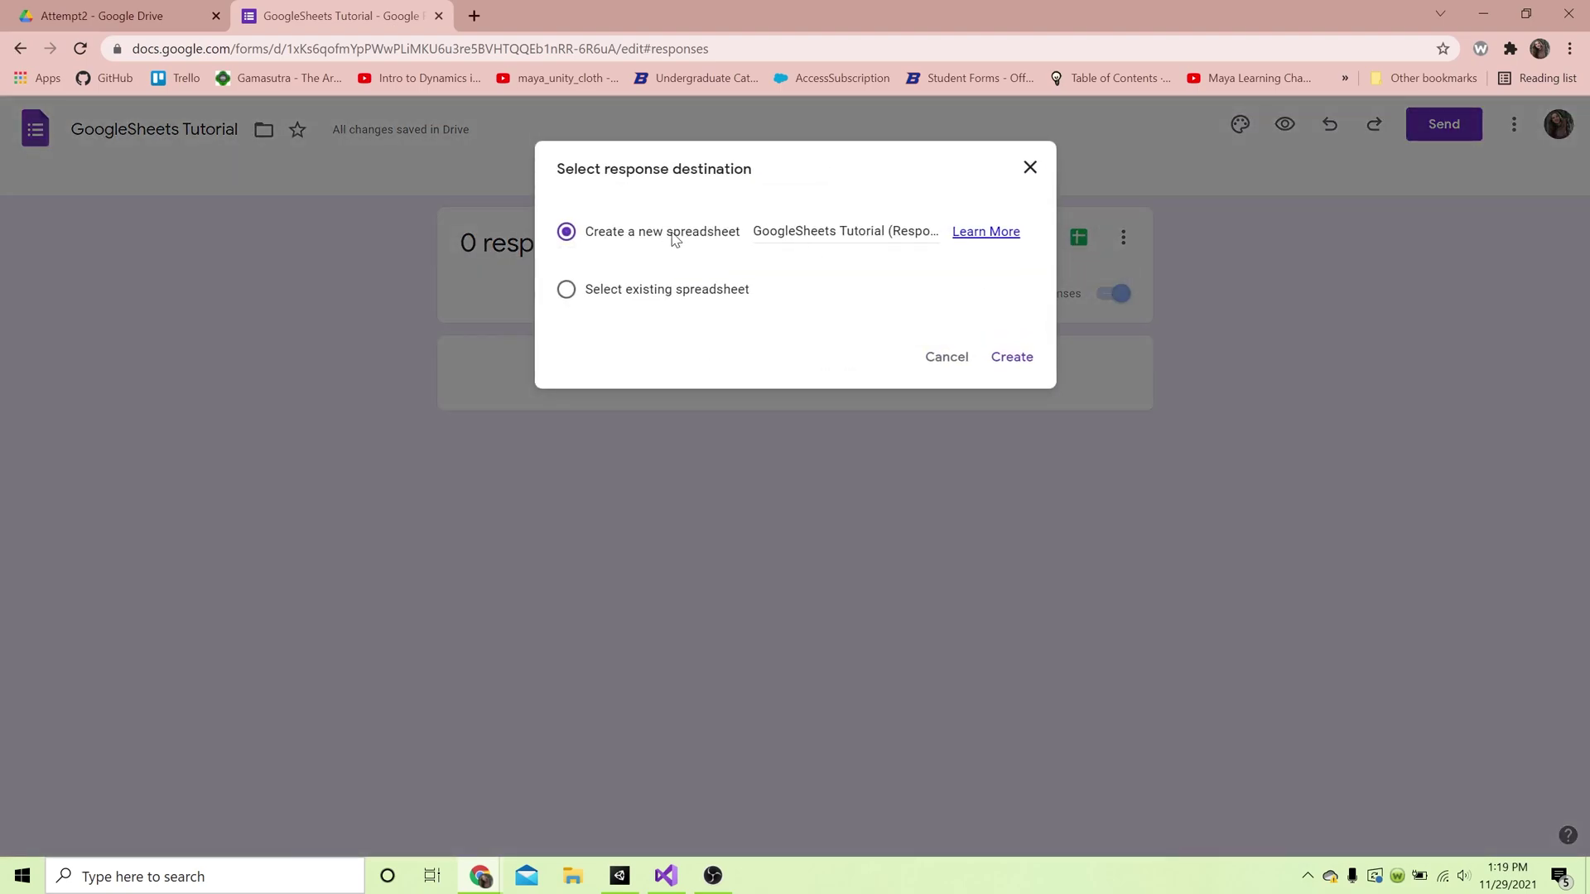
pyautogui.click(1011, 357)
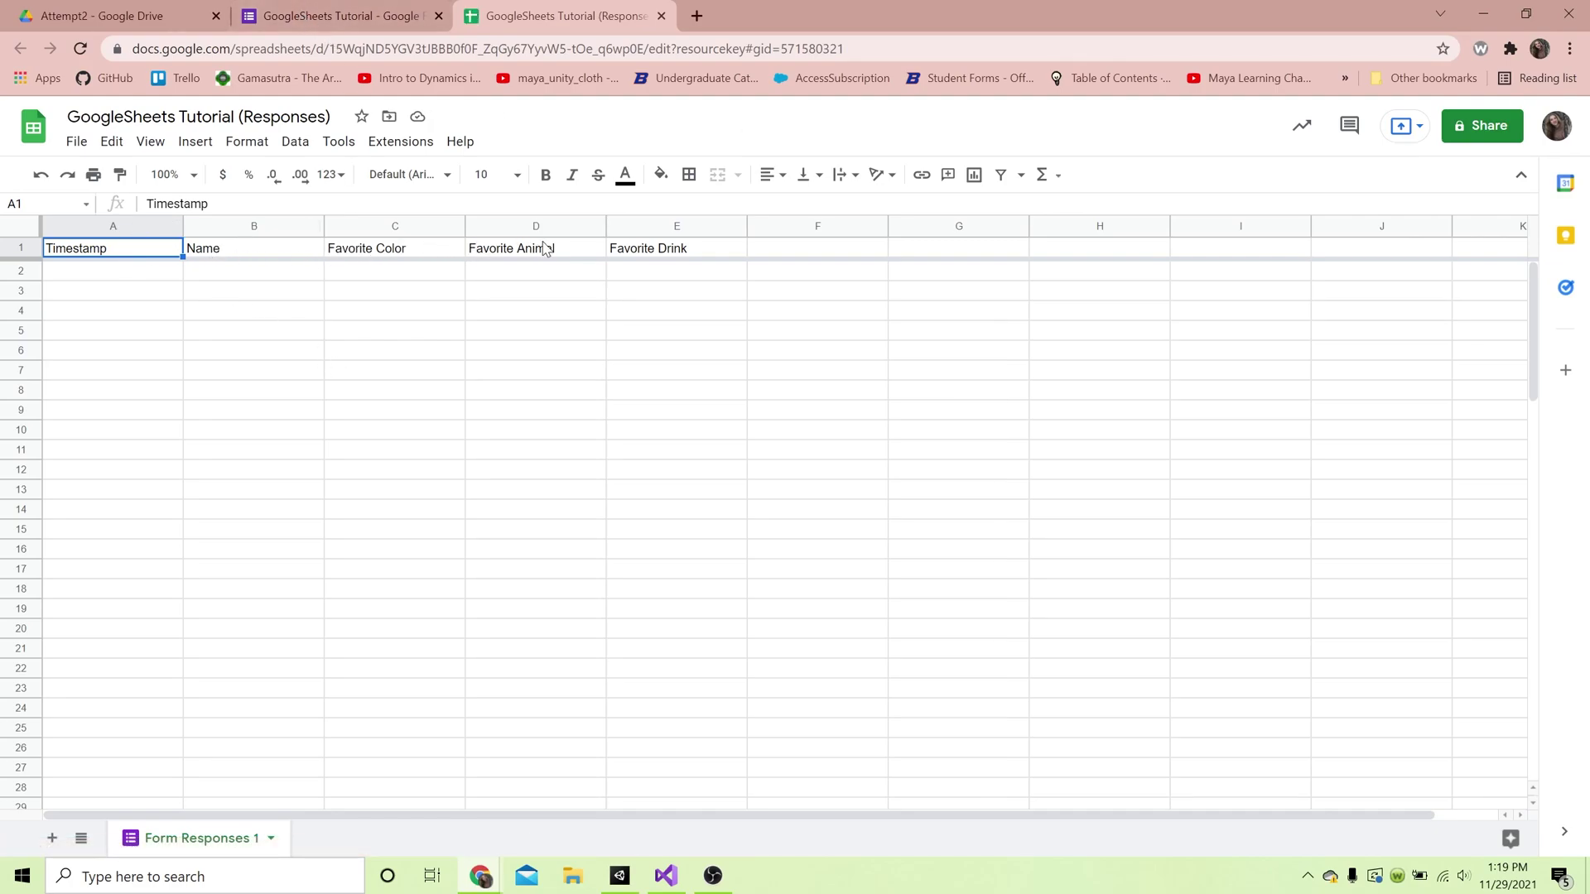
pyautogui.click(308, 16)
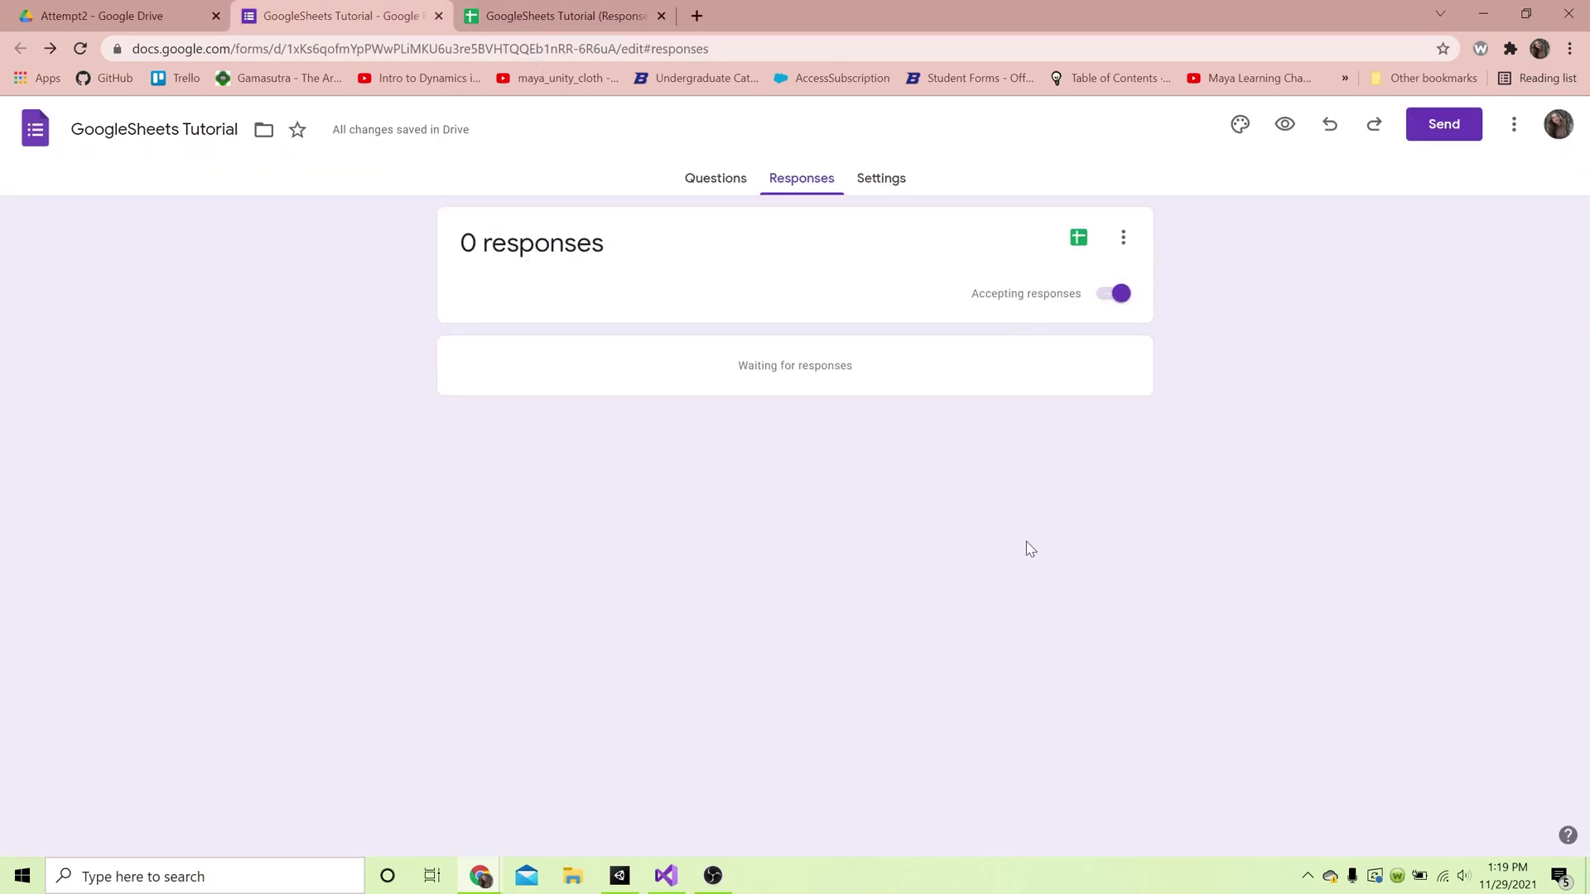
# Copy the form's share link and load it in a new tab to show the live form.
pyautogui.click(704, 191)
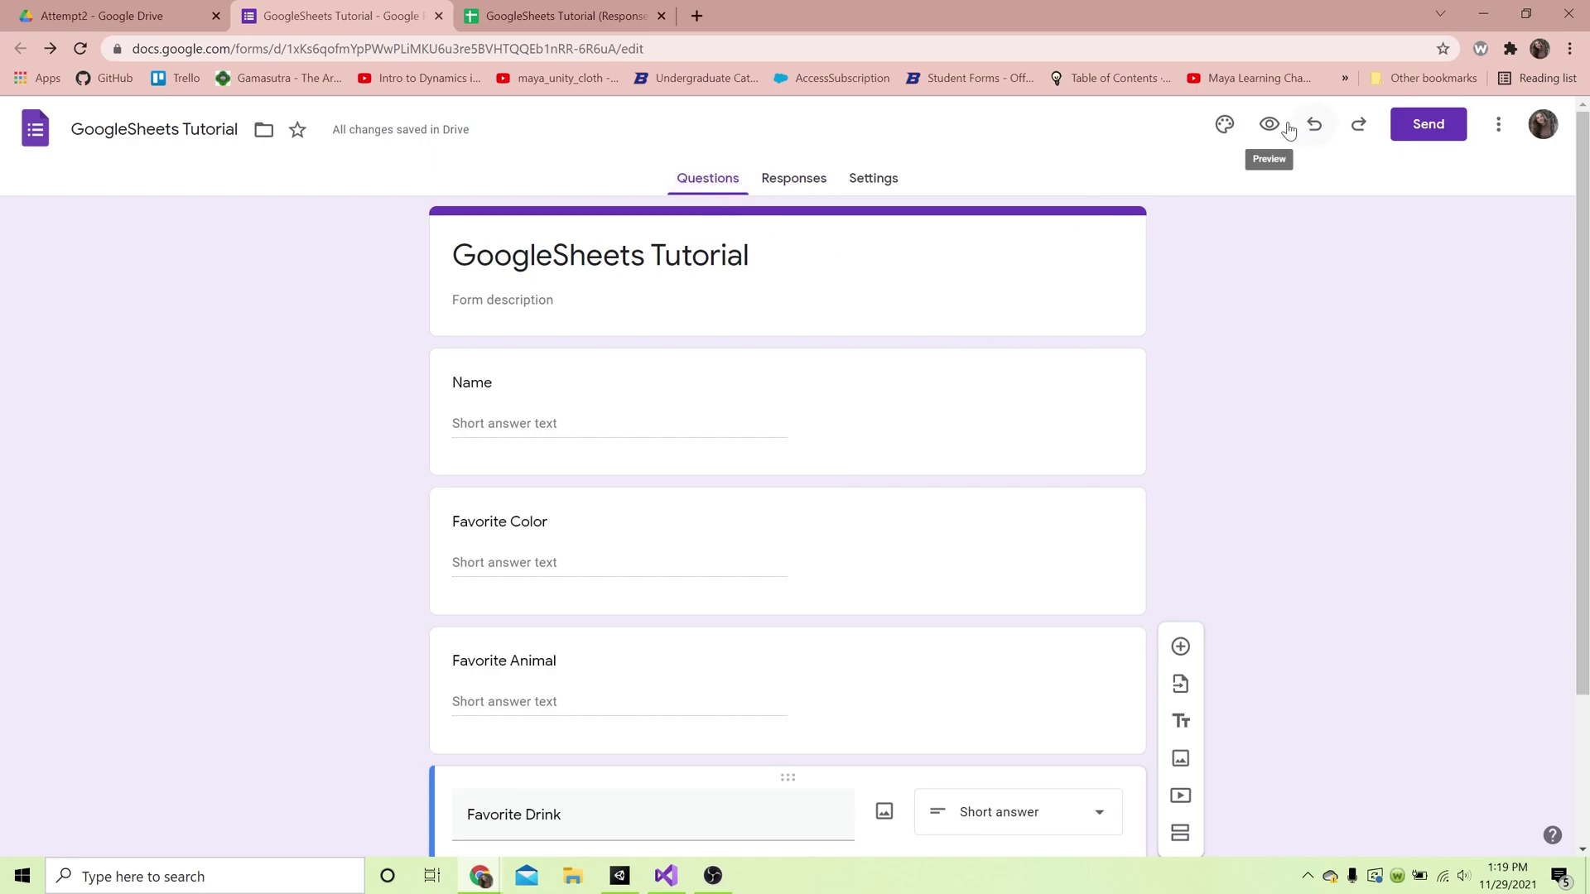
pyautogui.click(1424, 137)
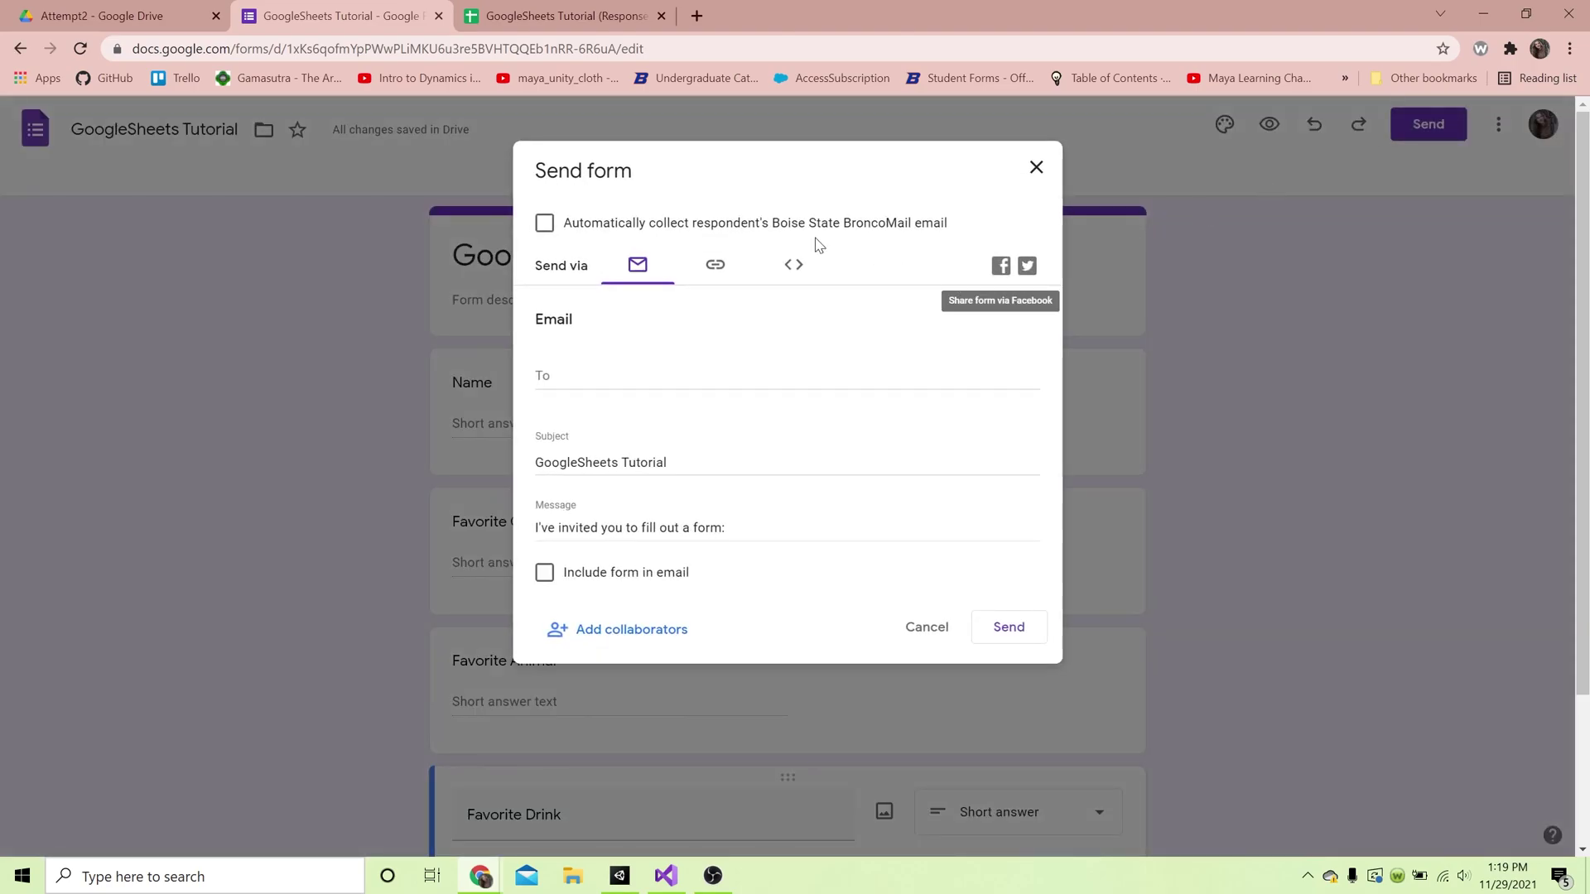
pyautogui.click(717, 268)
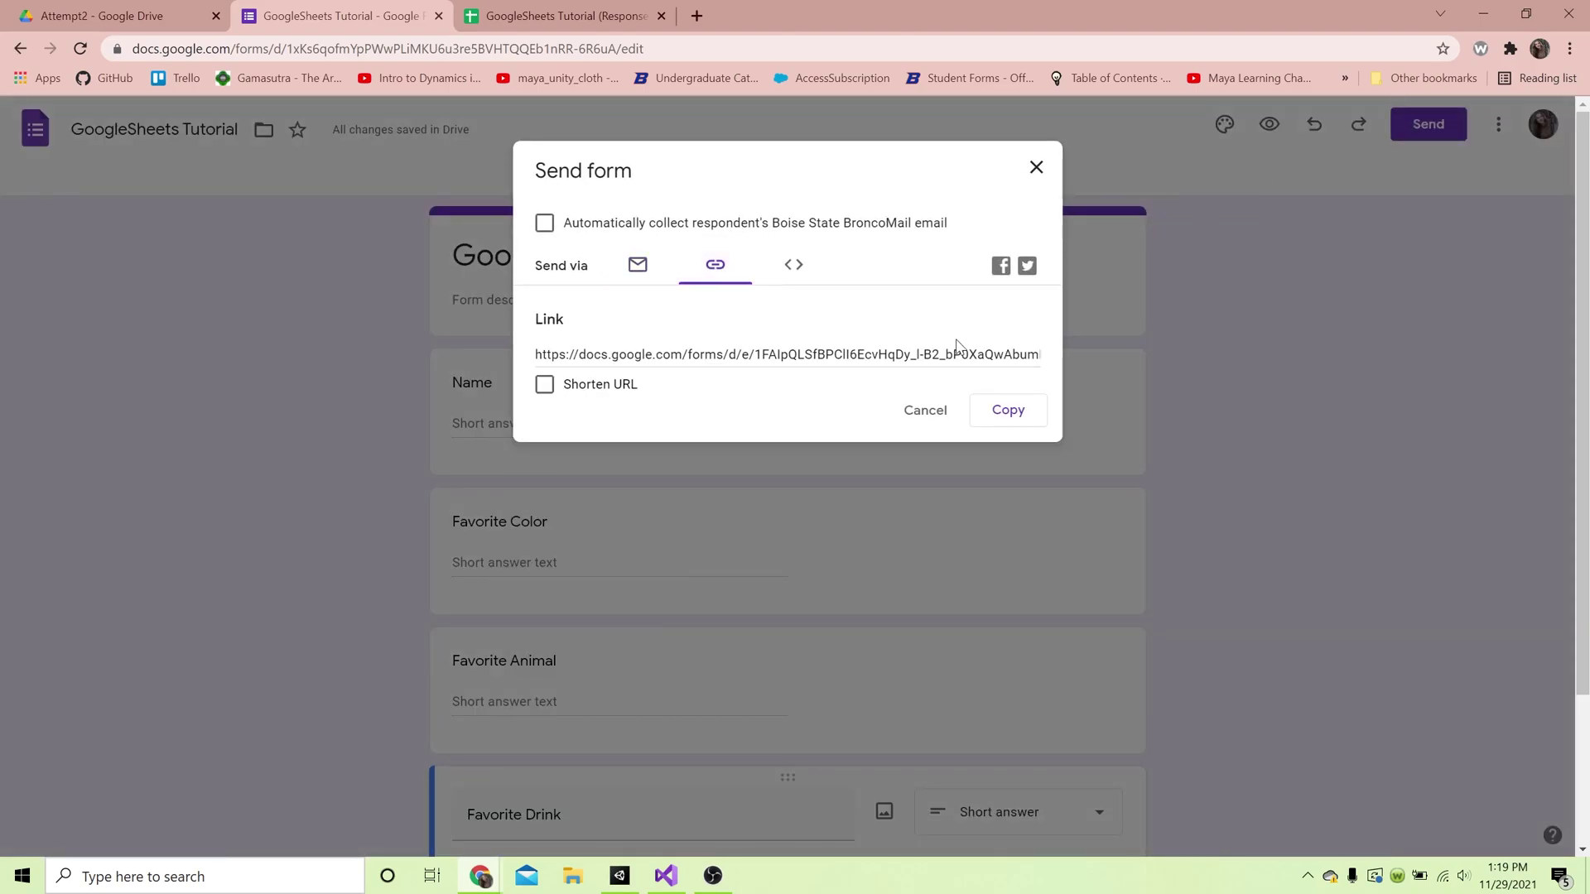
pyautogui.click(1006, 410)
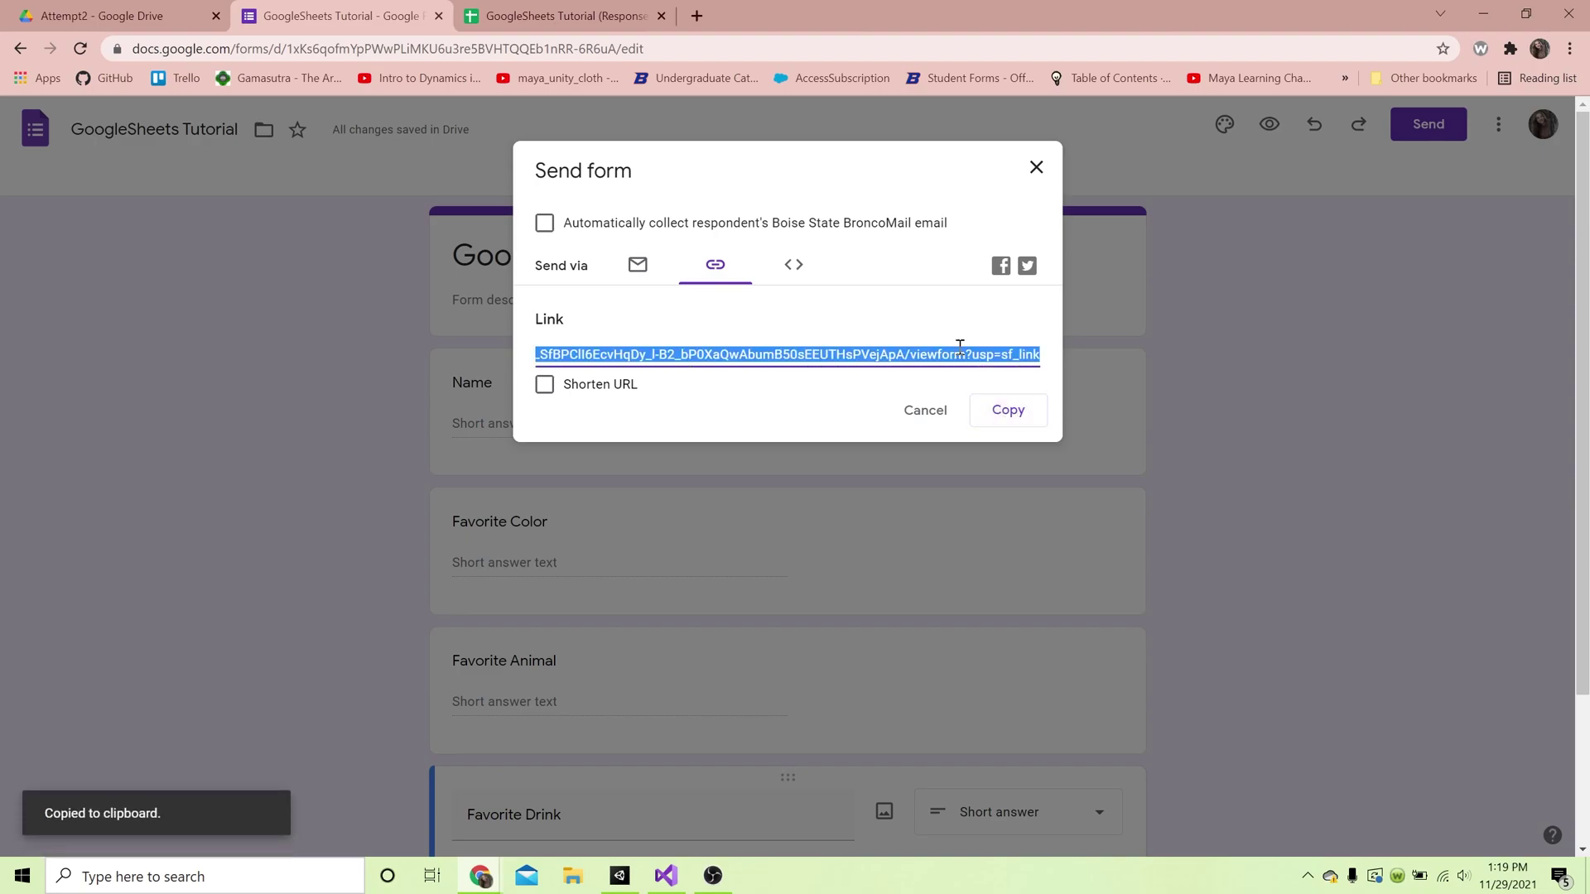
pyautogui.click(697, 18)
pyautogui.click(421, 47)
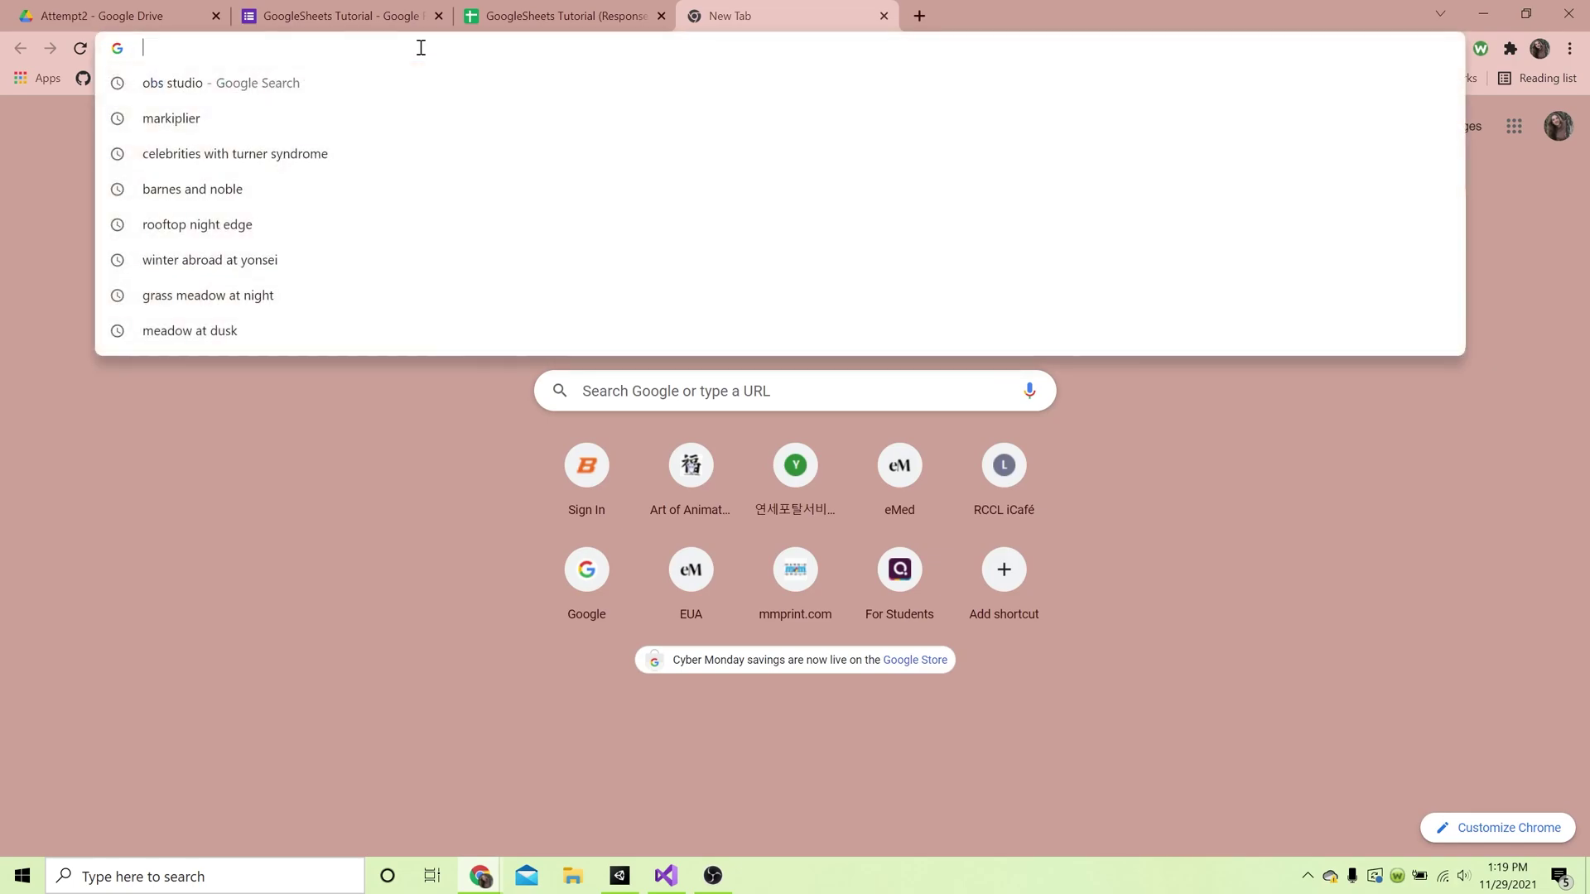
pyautogui.hotkey('ctrl', 'v')
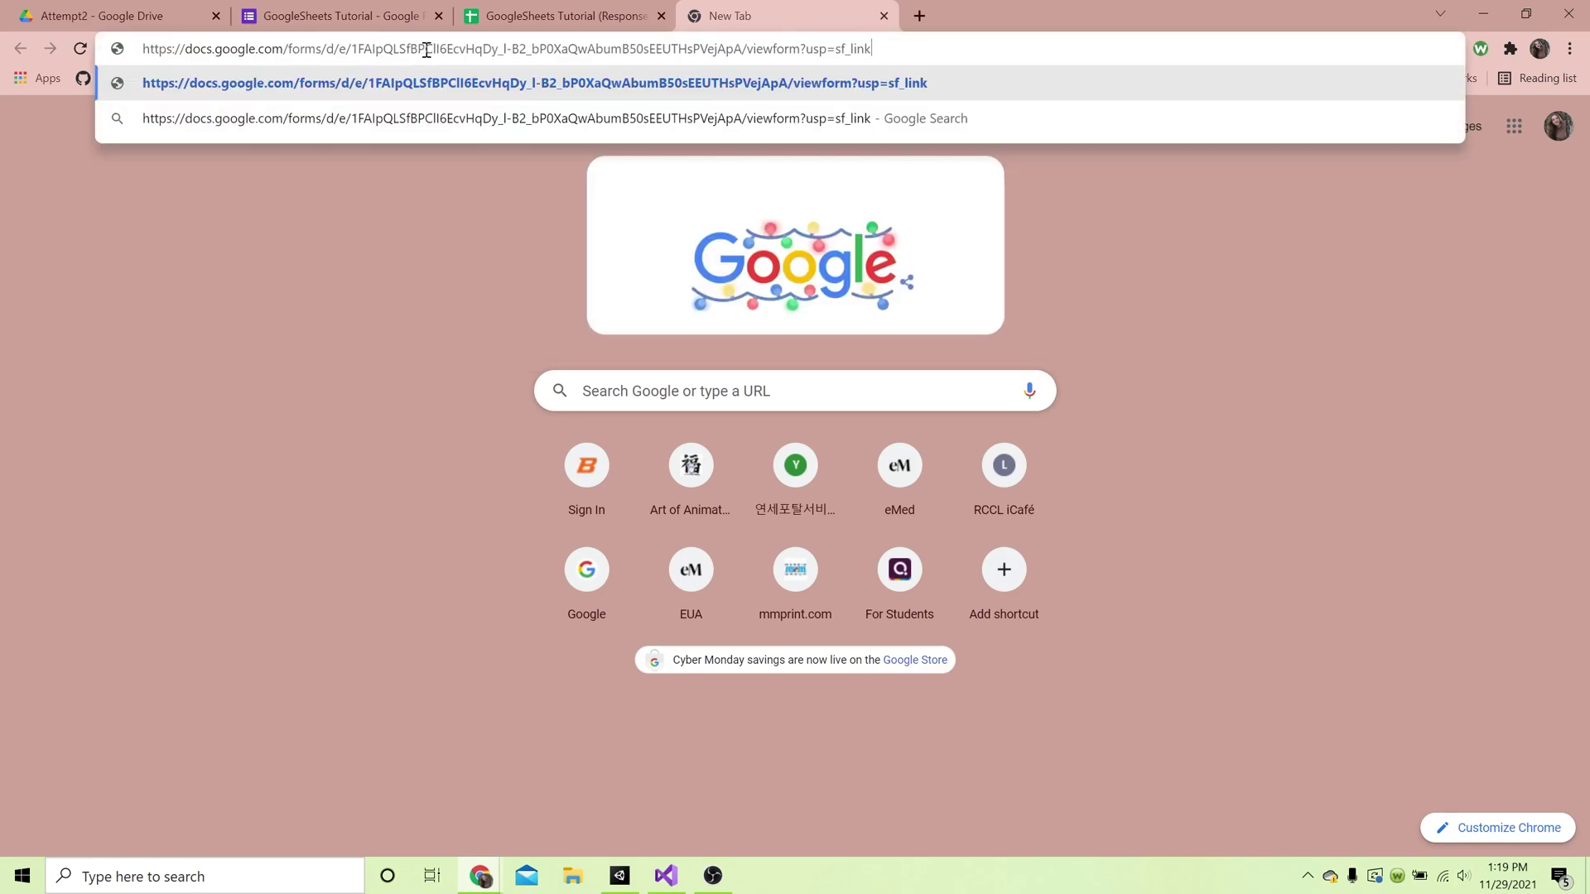
pyautogui.press('Return')
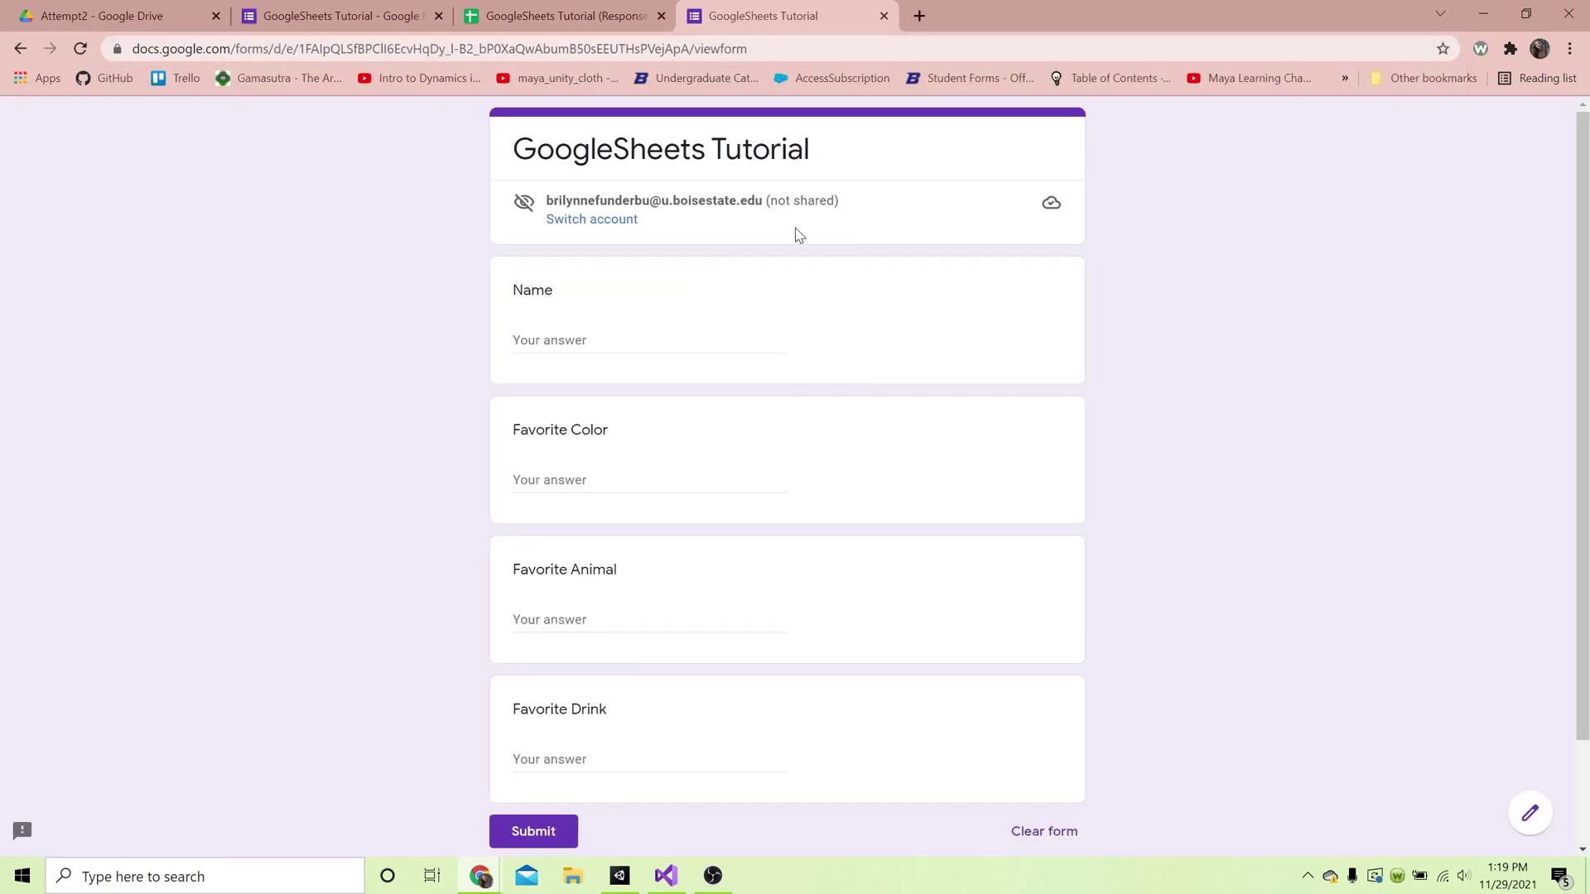
# Open DevTools on the live form and search its elements for 'formrespons'.
pyautogui.rightClick(1238, 354)
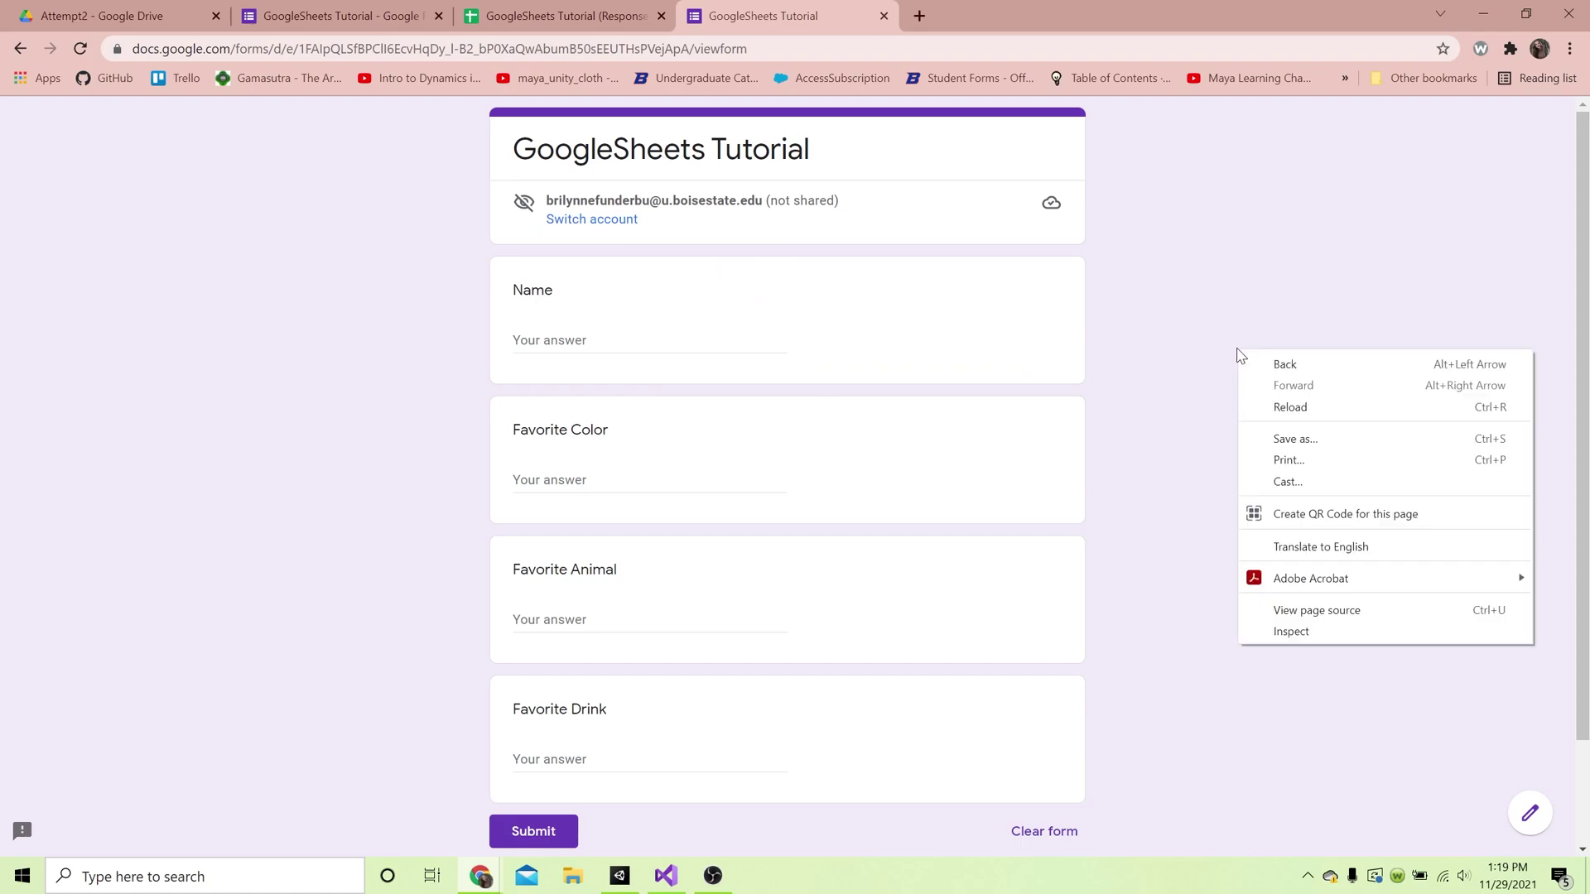
pyautogui.click(1291, 633)
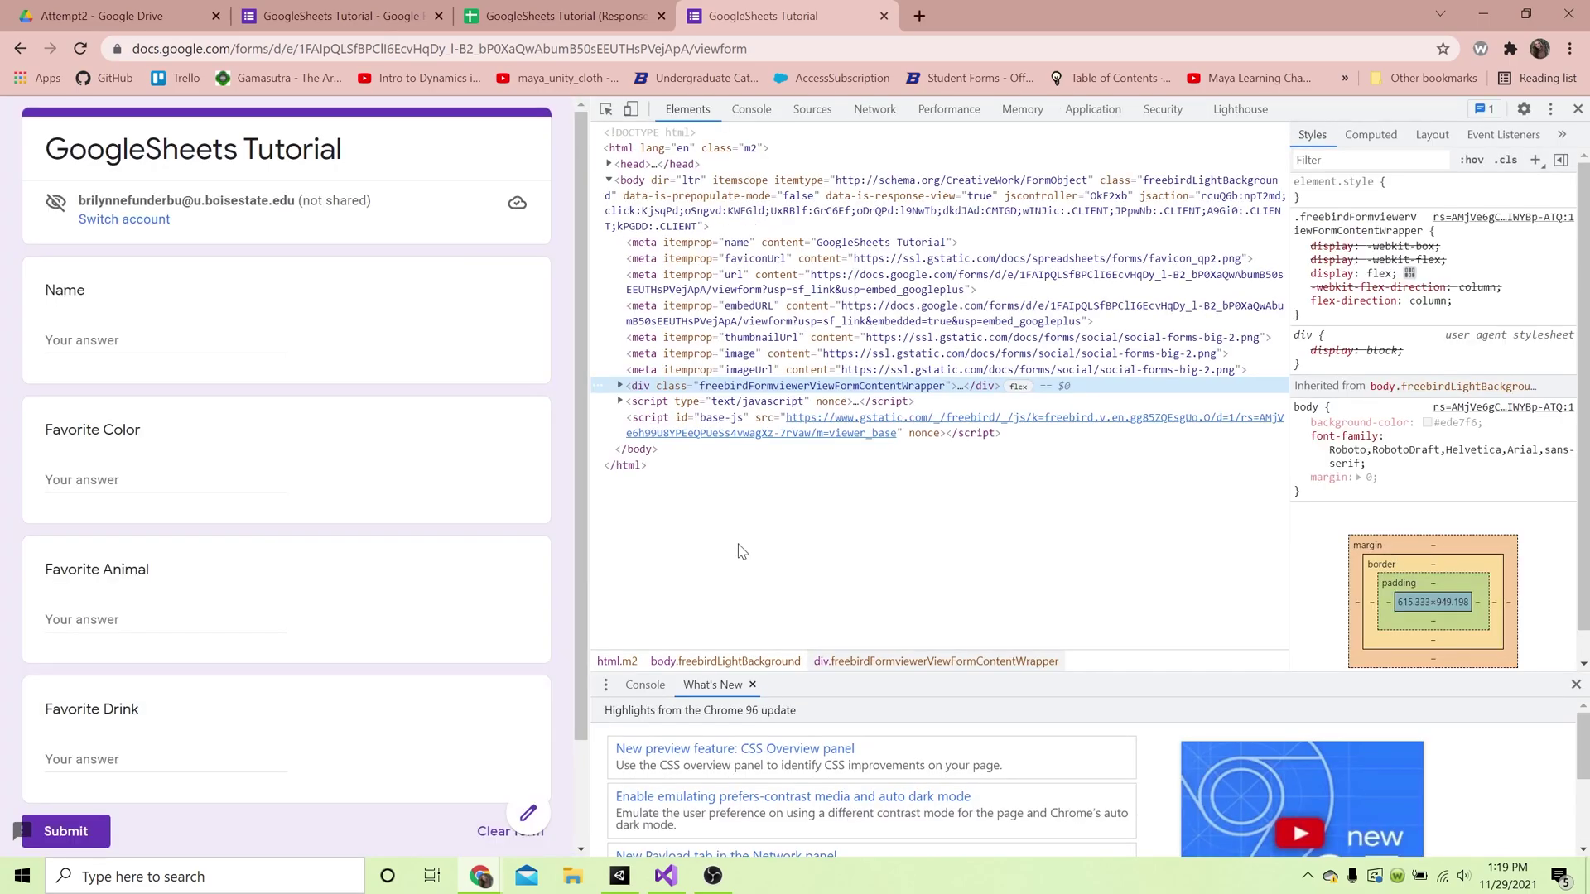
pyautogui.hotkey('ctrl', 'f')
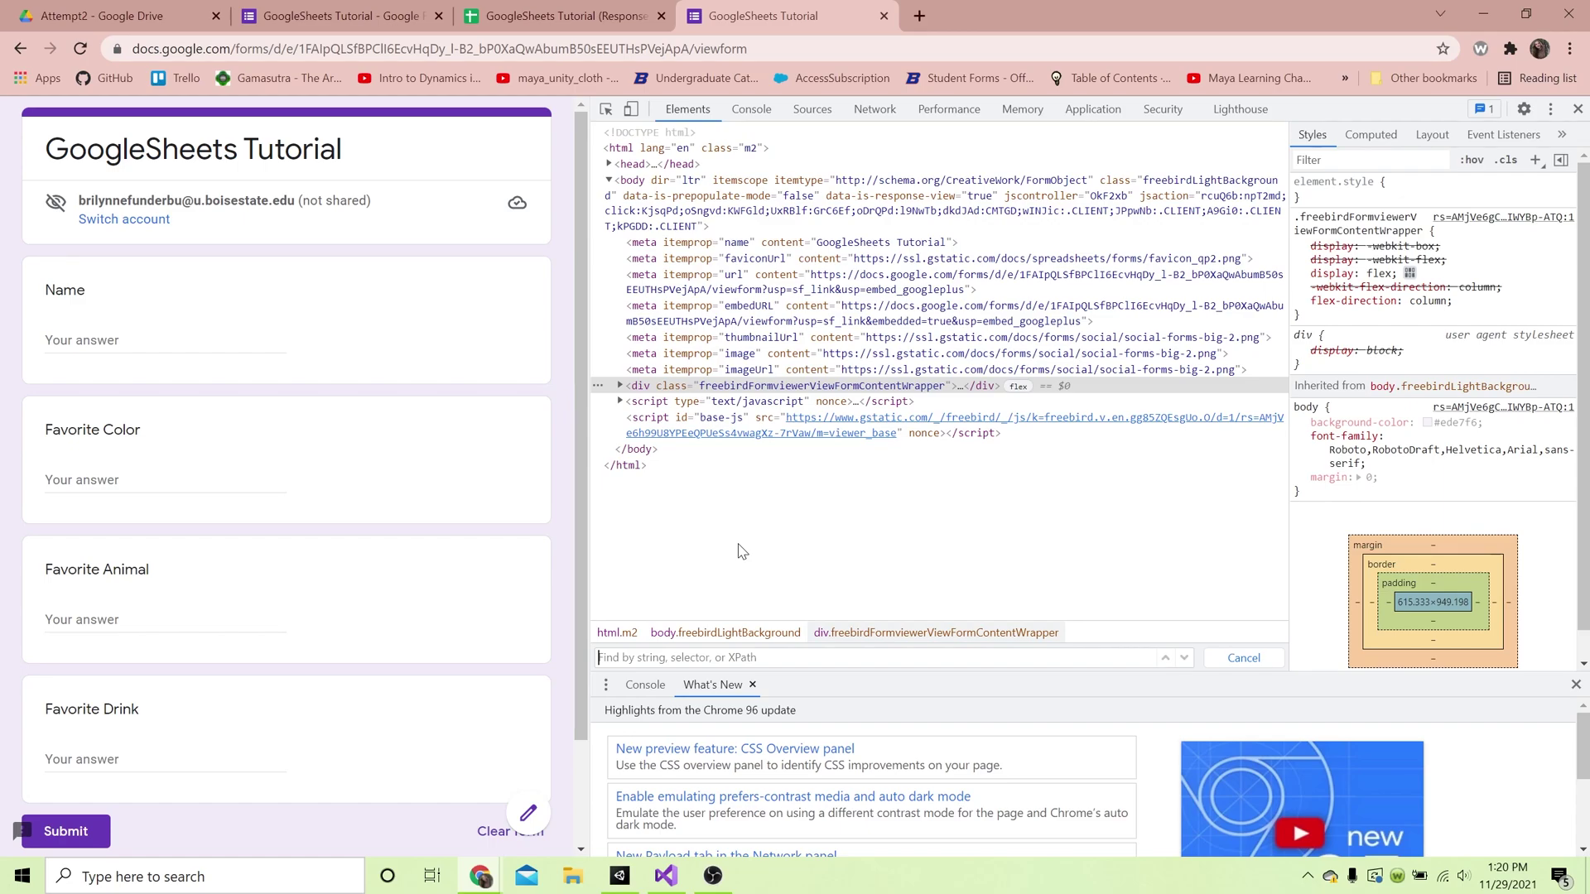
pyautogui.write('formrespons')
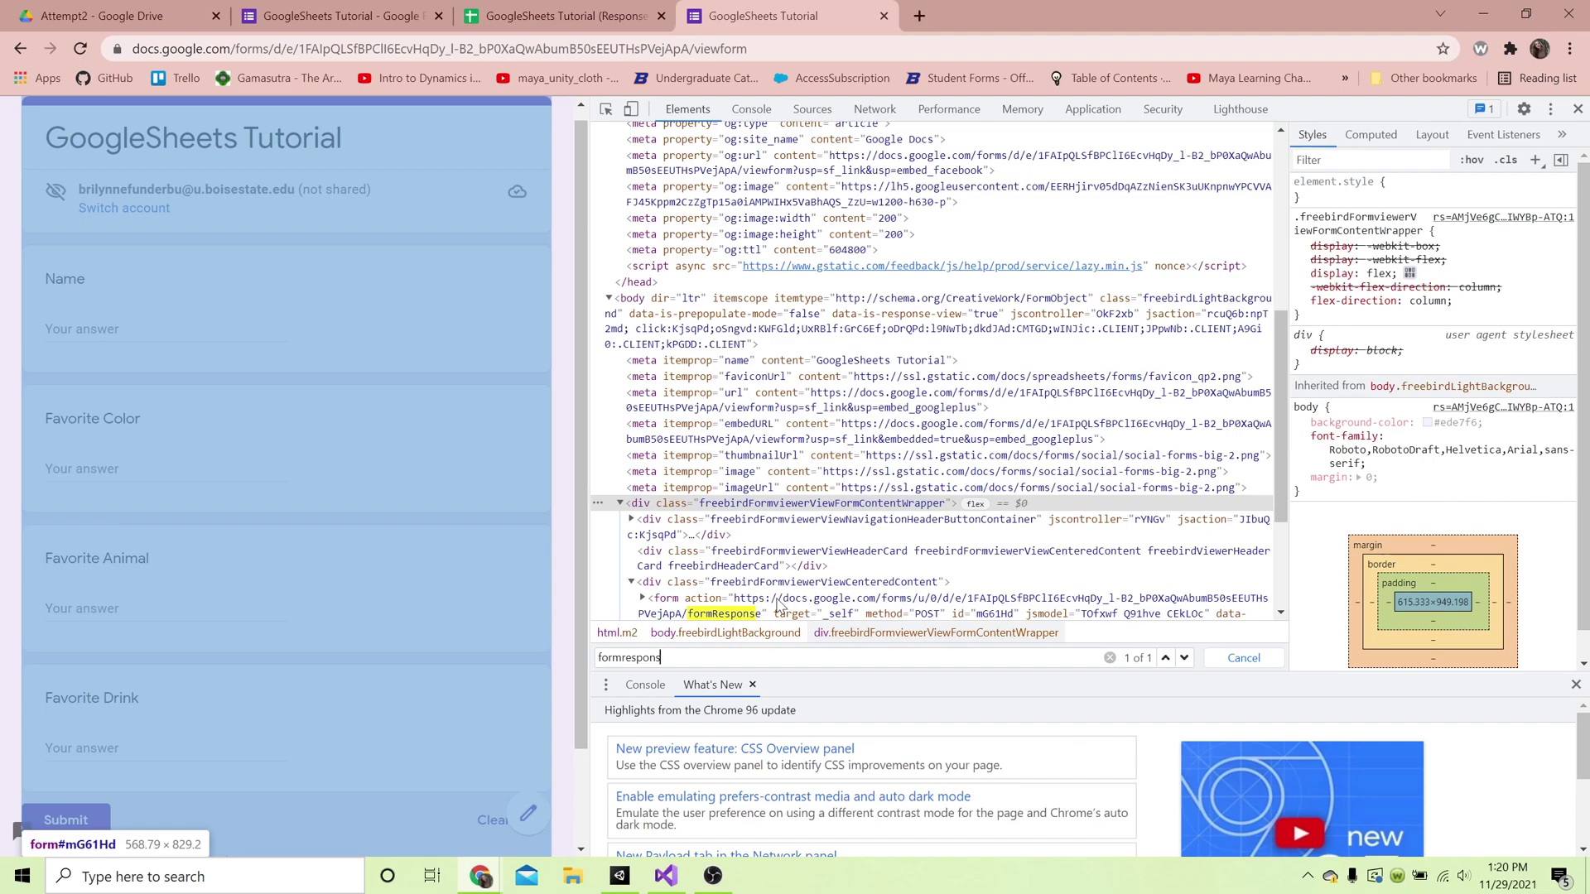
# Select and copy the form element's action URL ending in formResponse.
pyautogui.click(757, 607)
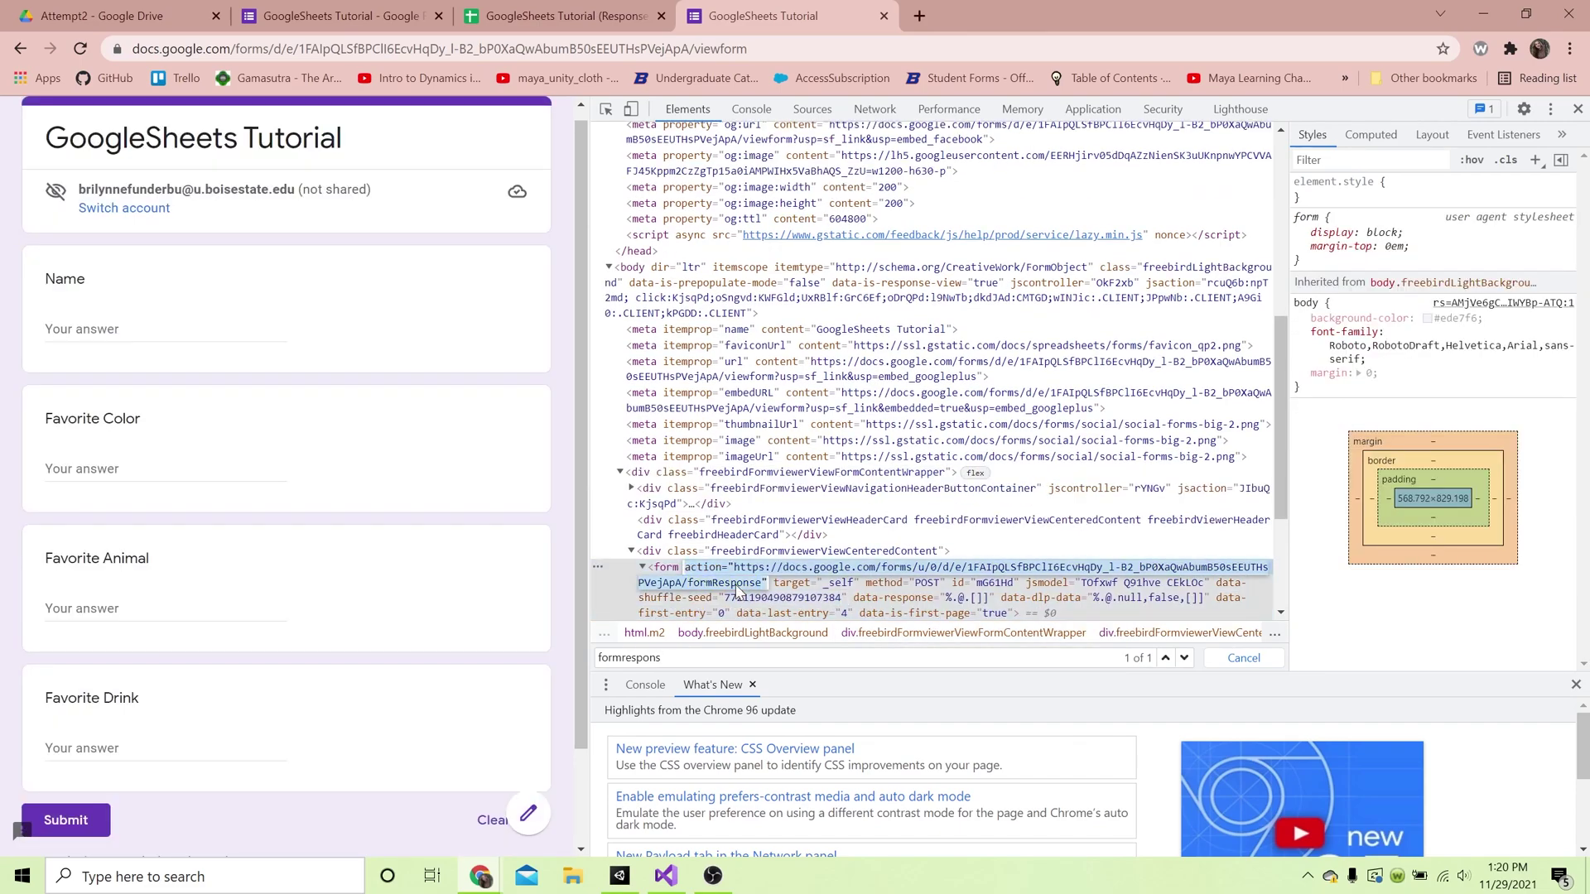
pyautogui.doubleClick(741, 588)
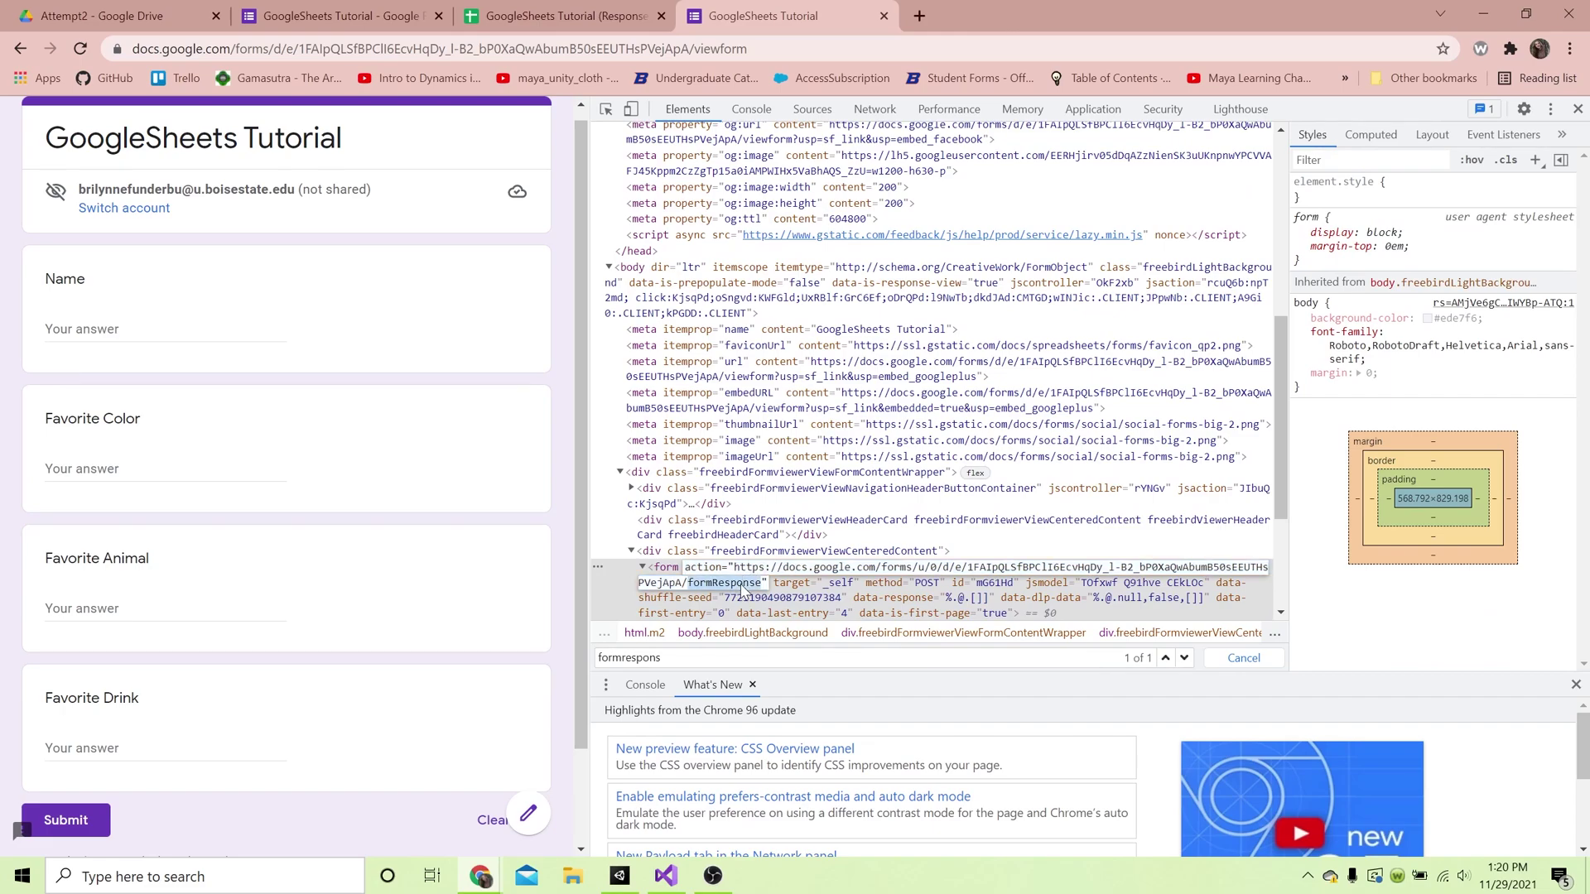
pyautogui.tripleClick(748, 573)
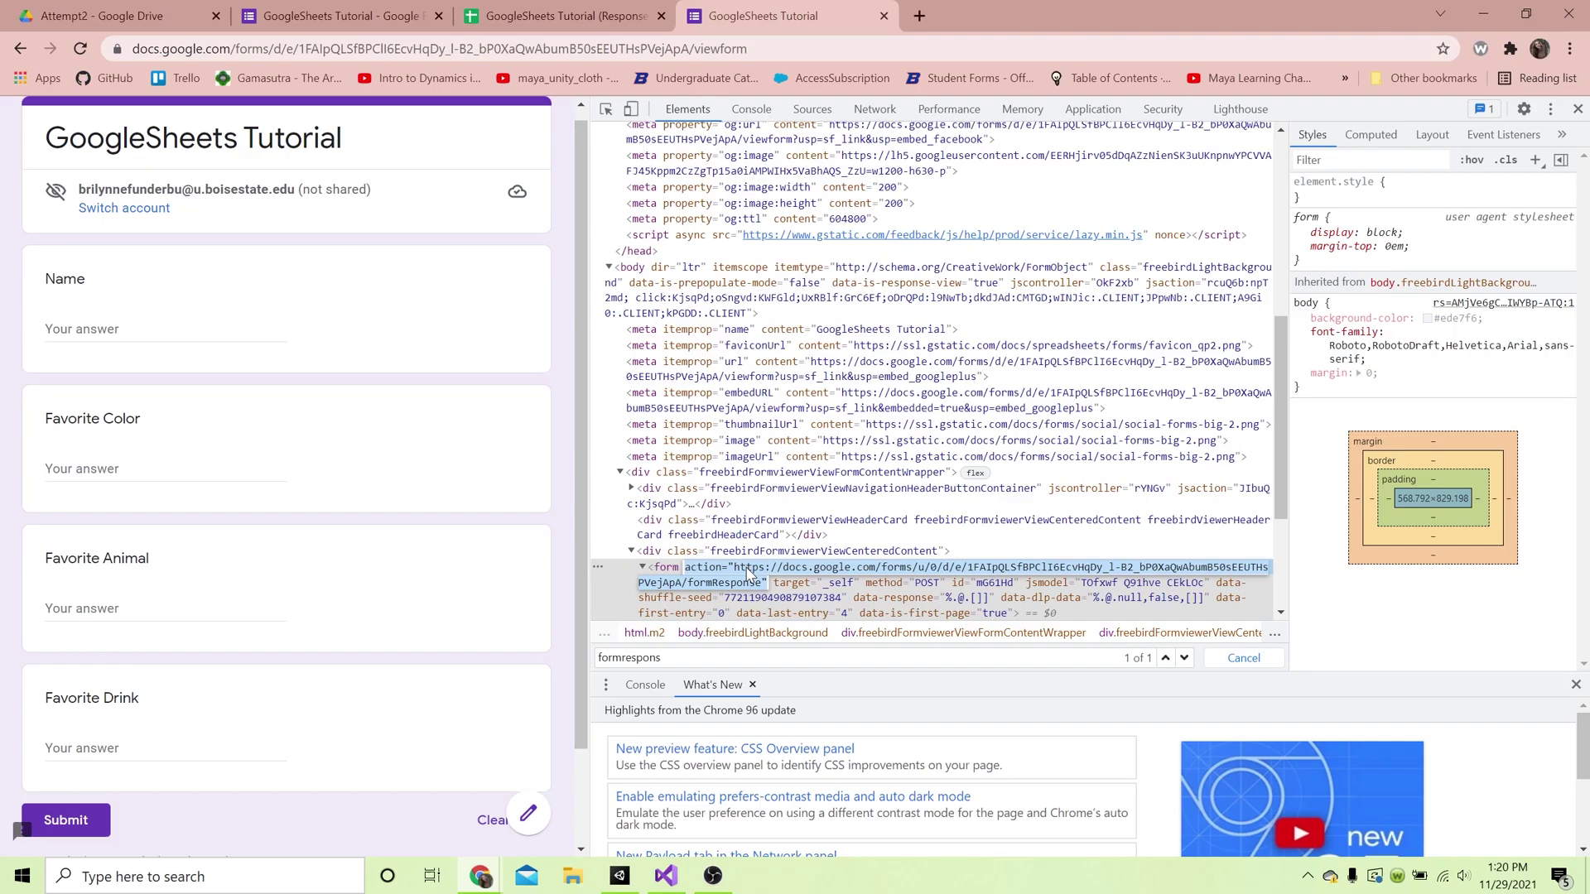
pyautogui.scroll(-1, 737, 538)
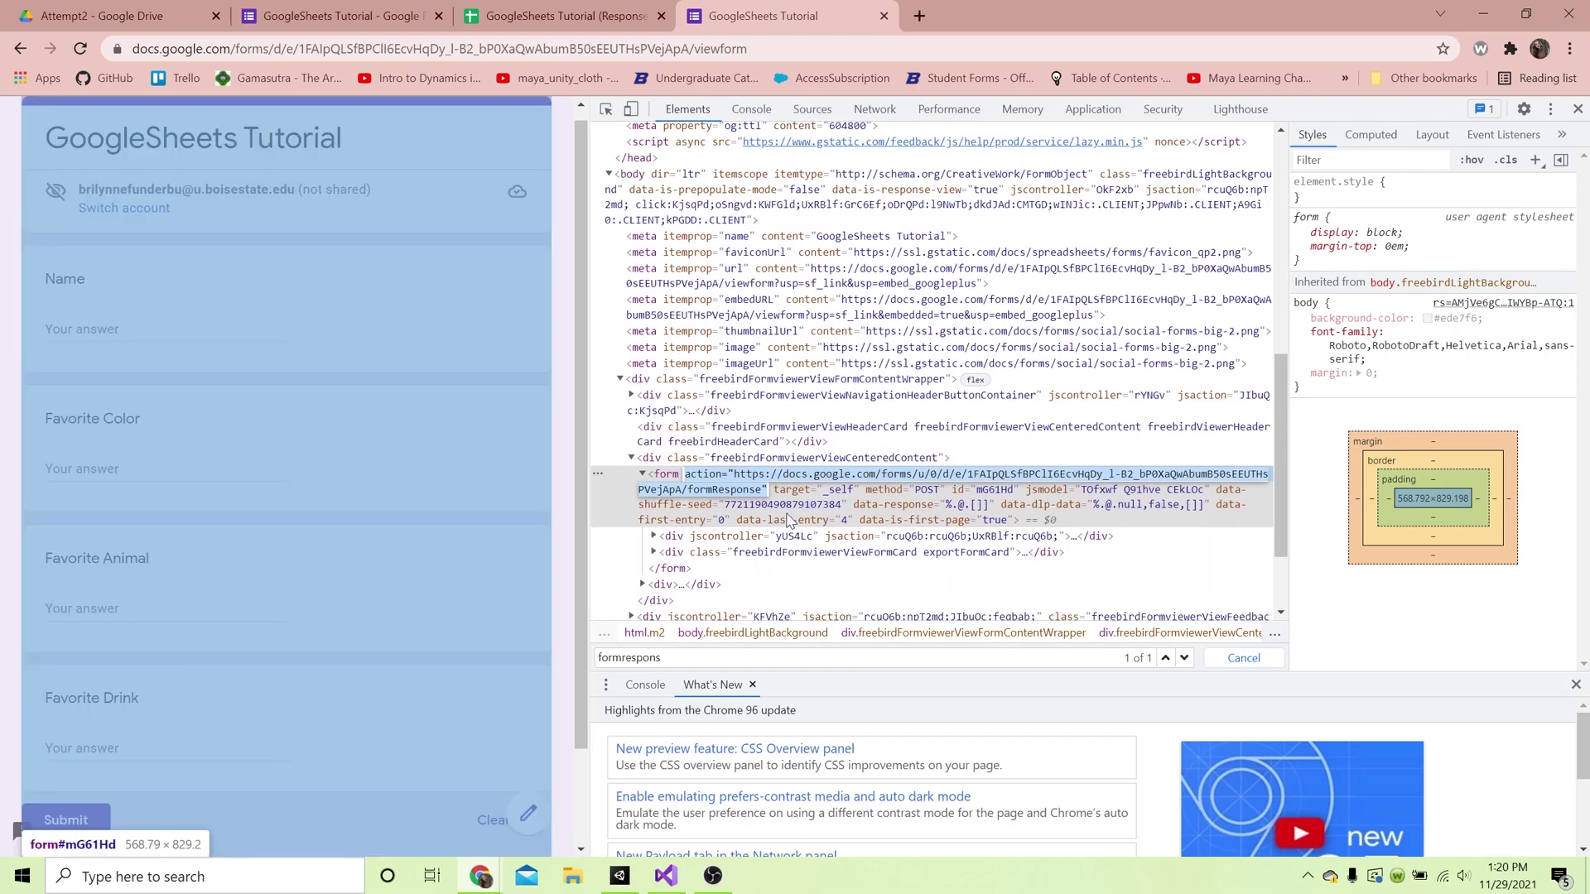
pyautogui.click(723, 492)
pyautogui.doubleClick(718, 490)
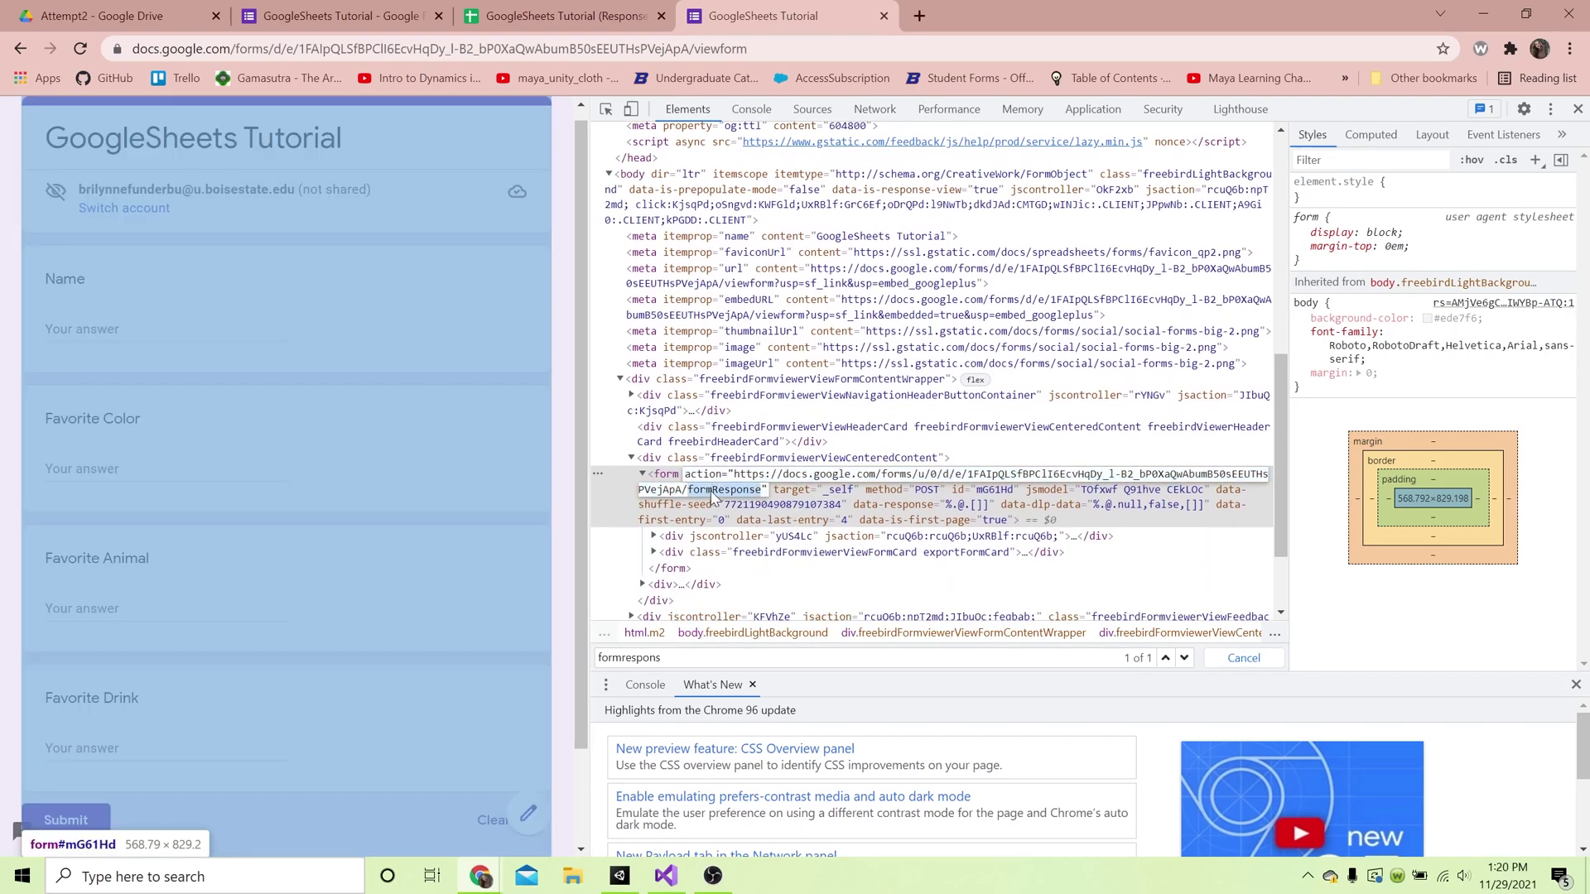
pyautogui.click(783, 479)
pyautogui.doubleClick(755, 480)
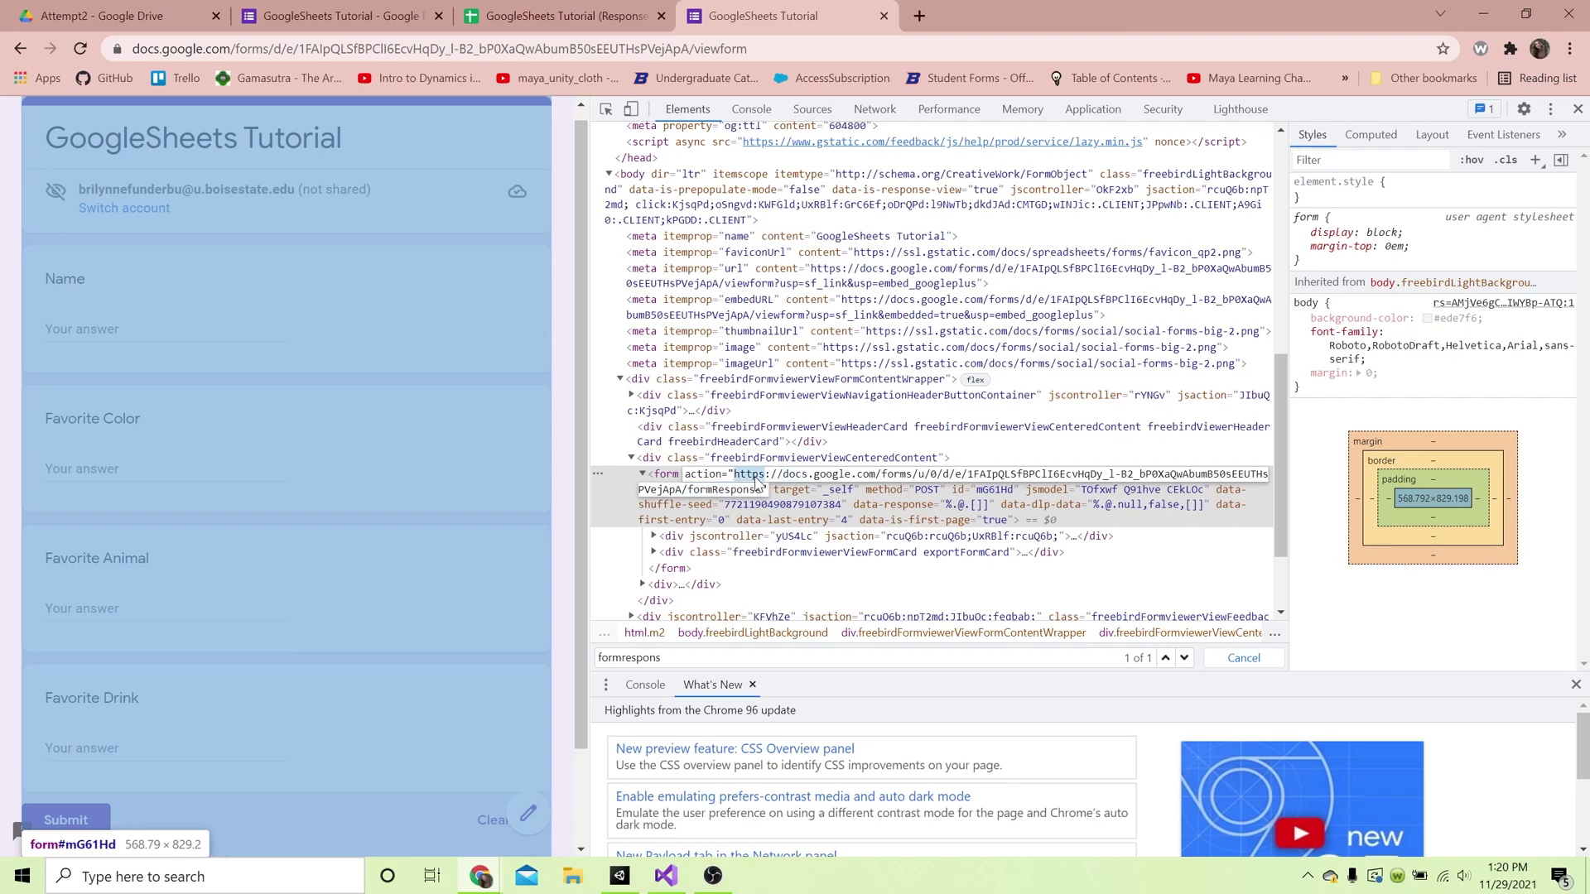
pyautogui.tripleClick(721, 494)
pyautogui.hotkey('ctrl', 'c')
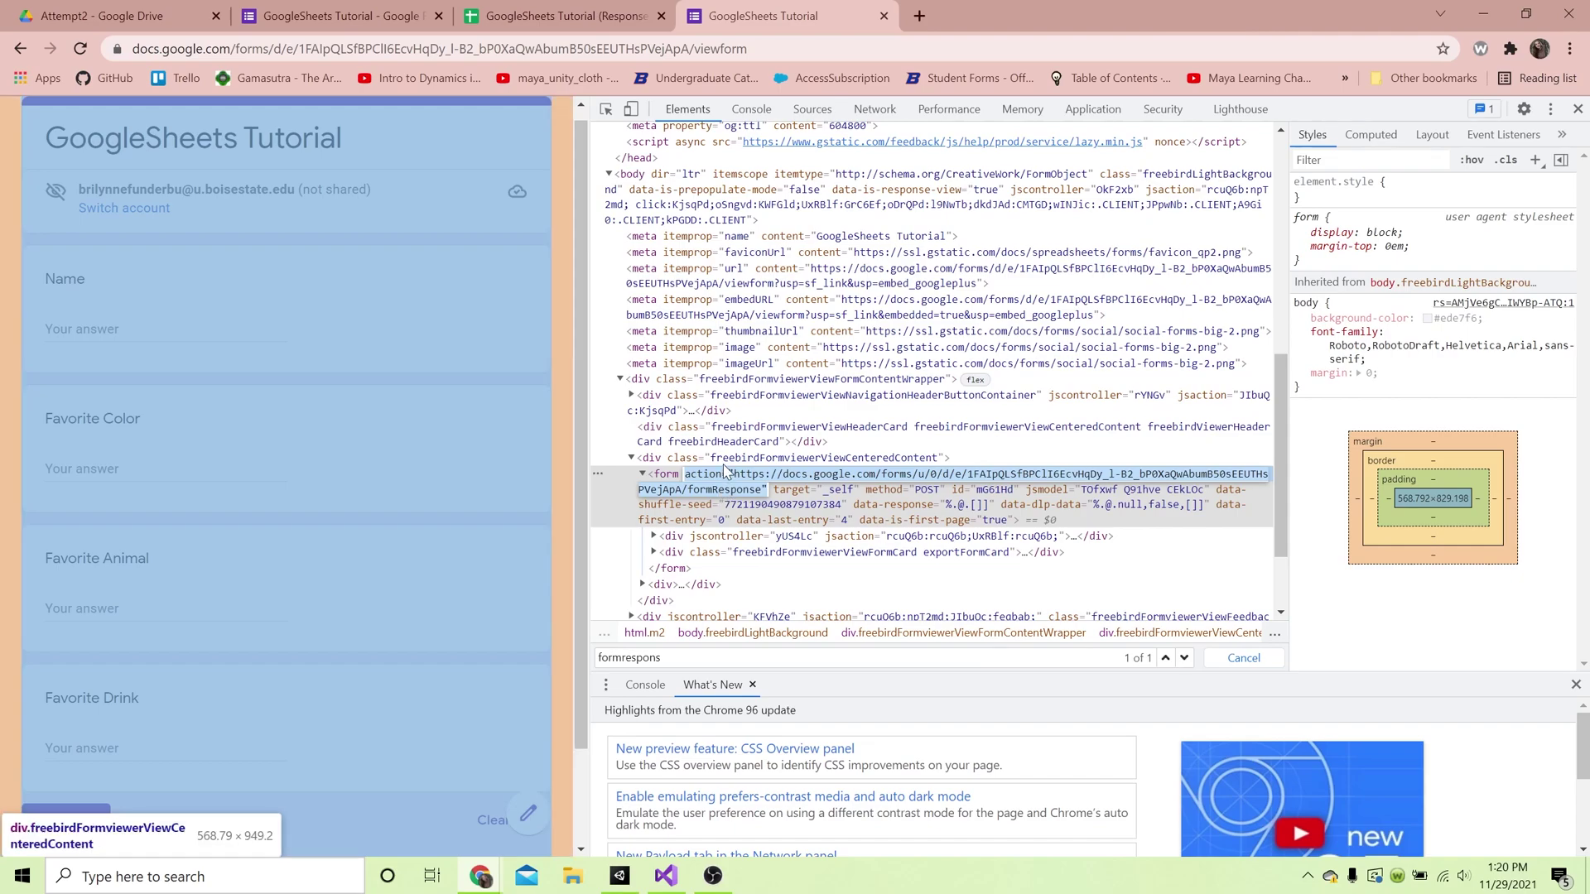
pyautogui.click(669, 881)
# Paste the form's action URL into the empty URL string on line 19.
pyautogui.scroll(-1, 582, 414)
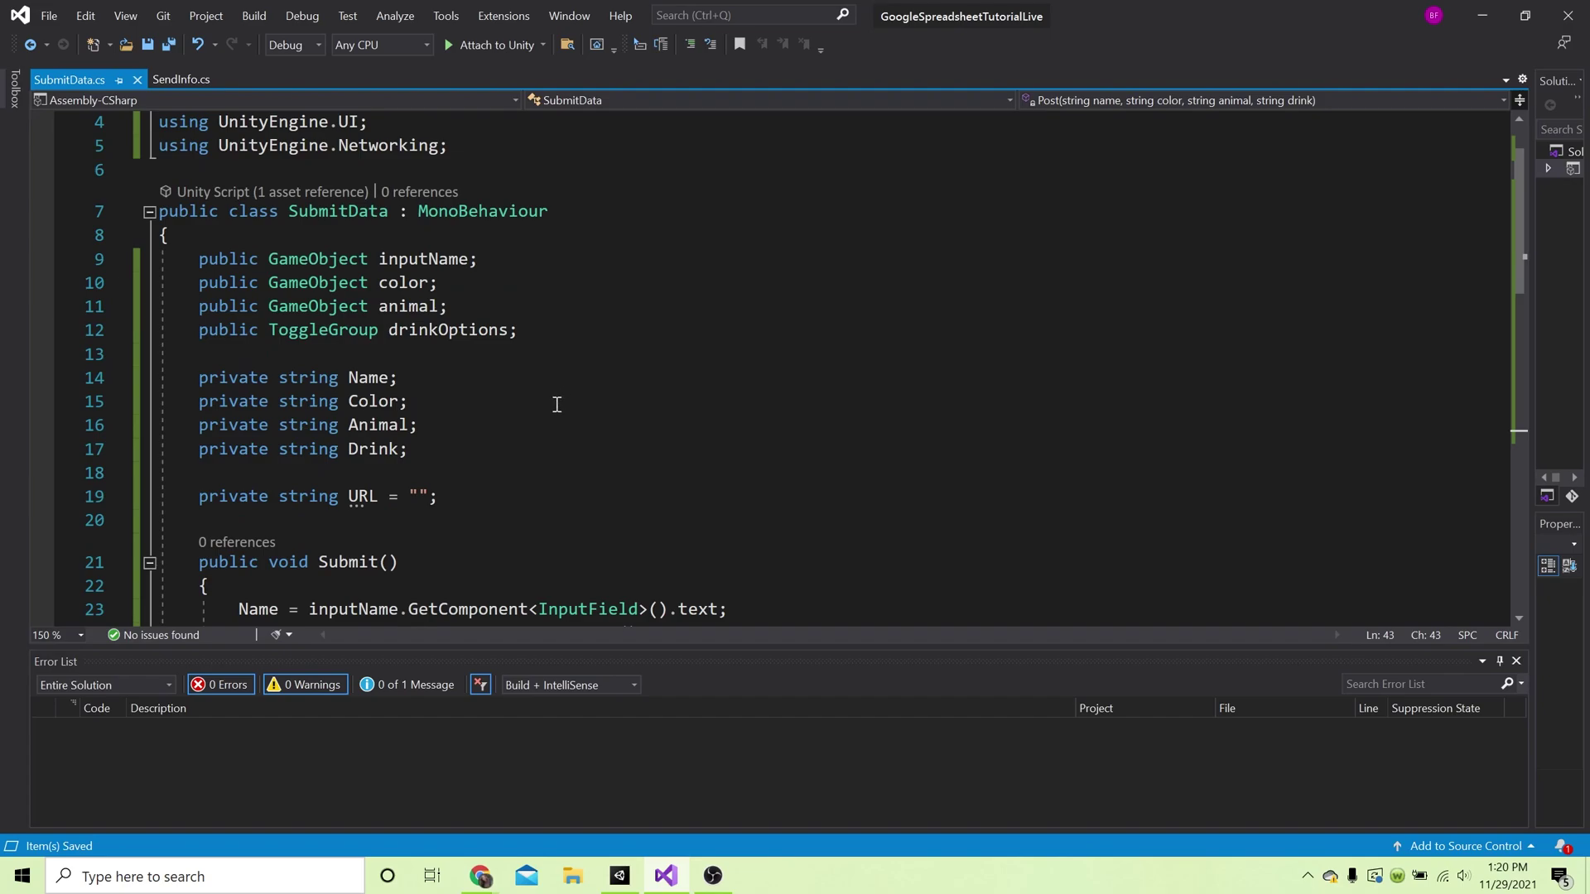
pyautogui.scroll(-2, 557, 404)
pyautogui.click(418, 350)
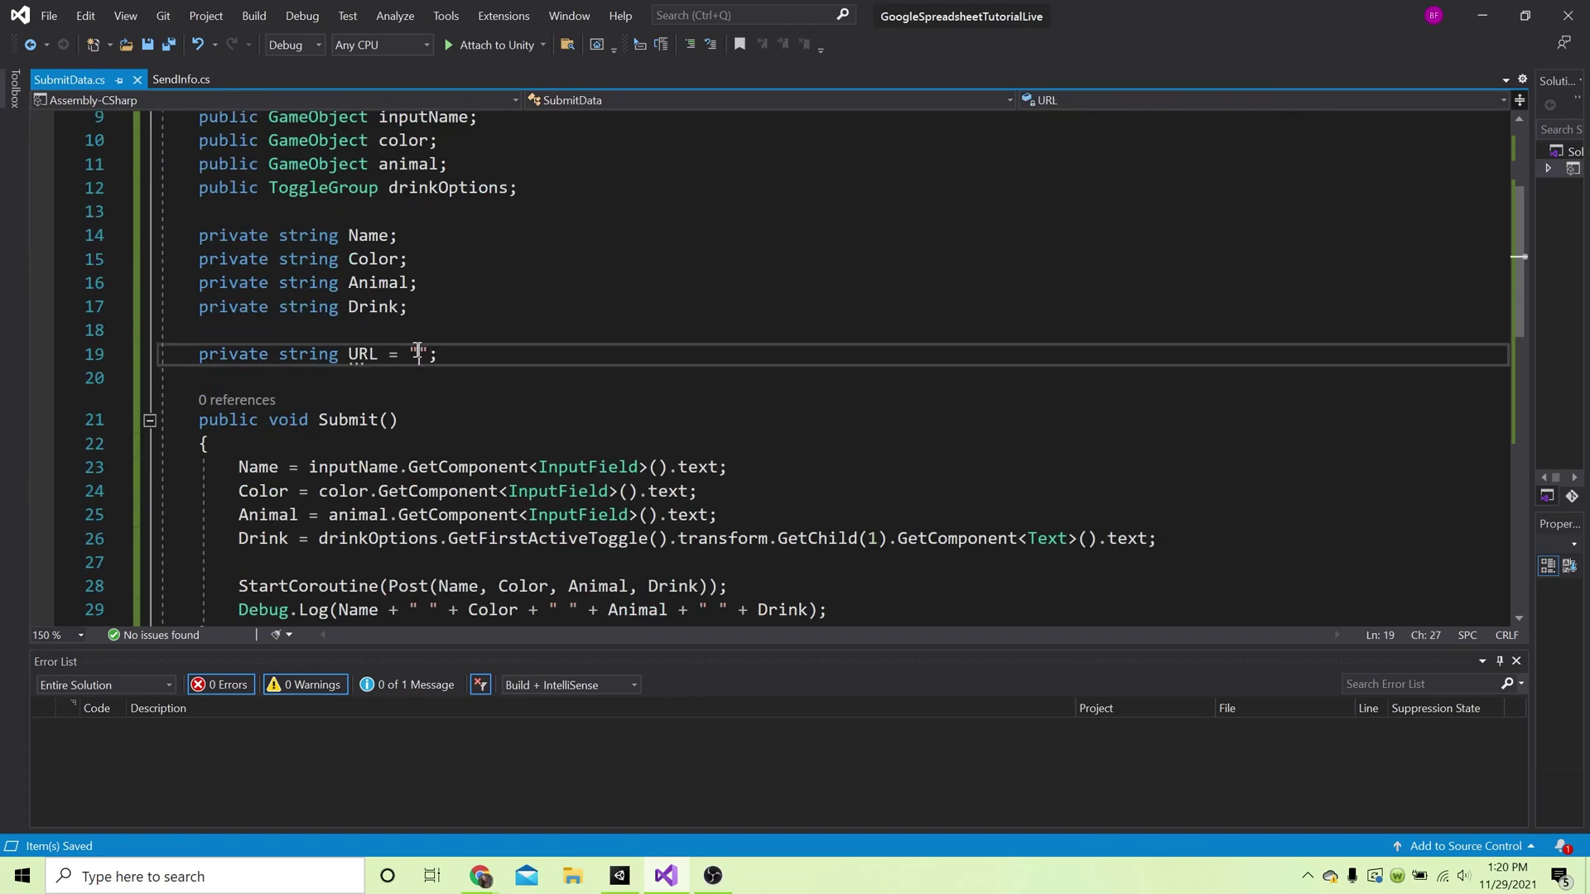
pyautogui.hotkey('ctrl', 'v')
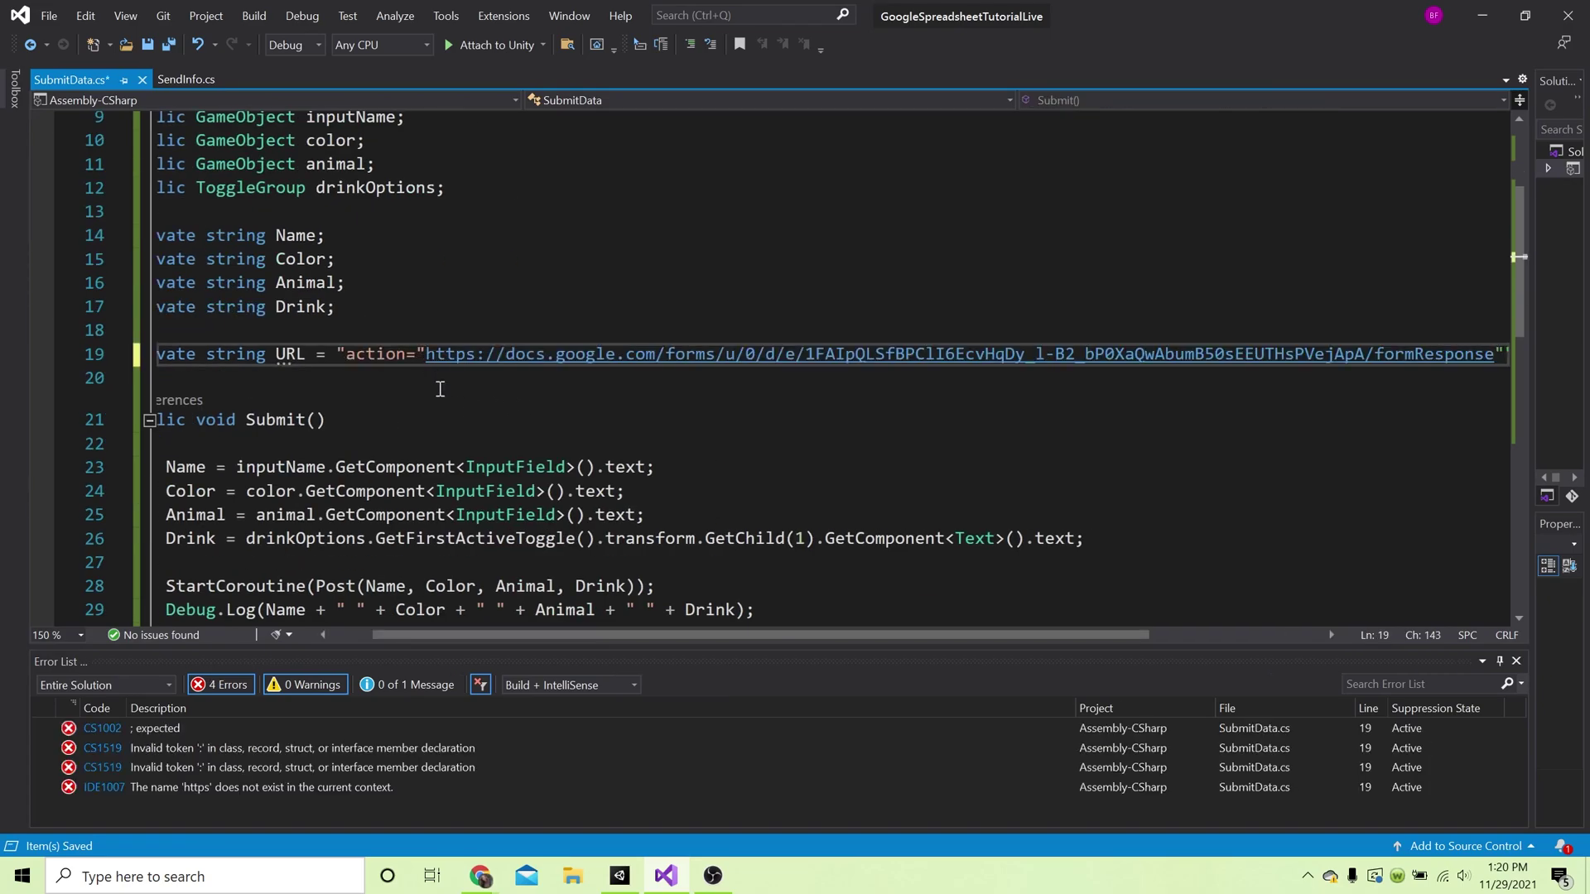
# Remove the leftover action=" prefix and stray closing quote, then save SubmitData.cs.
pyautogui.moveTo(427, 358)
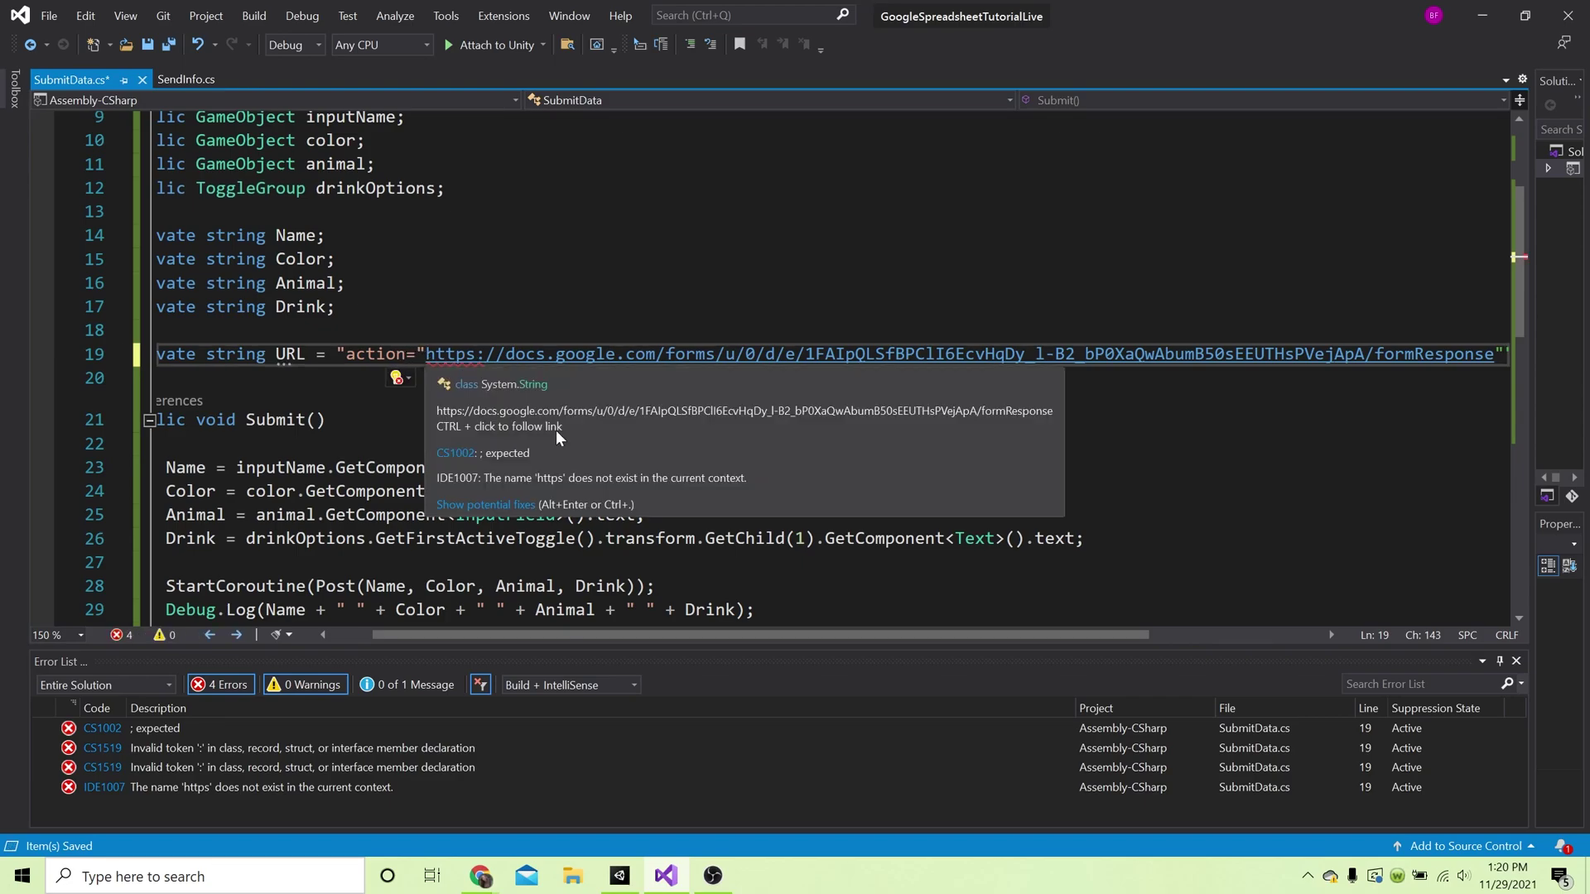
pyautogui.moveTo(699, 634); pyautogui.dragTo(652, 648)
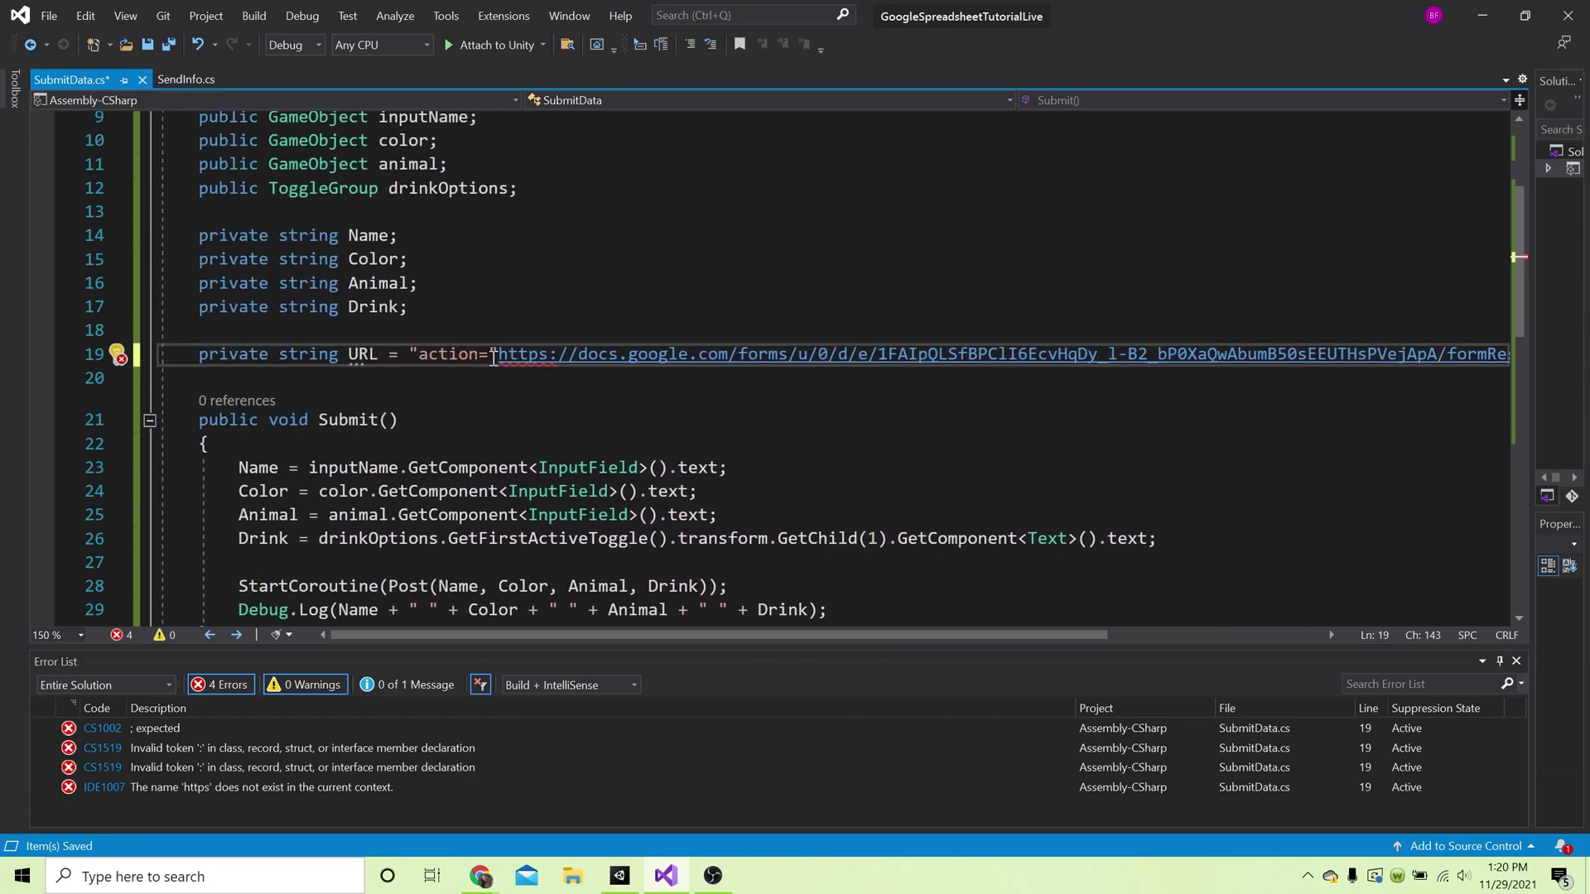
pyautogui.moveTo(496, 359); pyautogui.dragTo(424, 362)
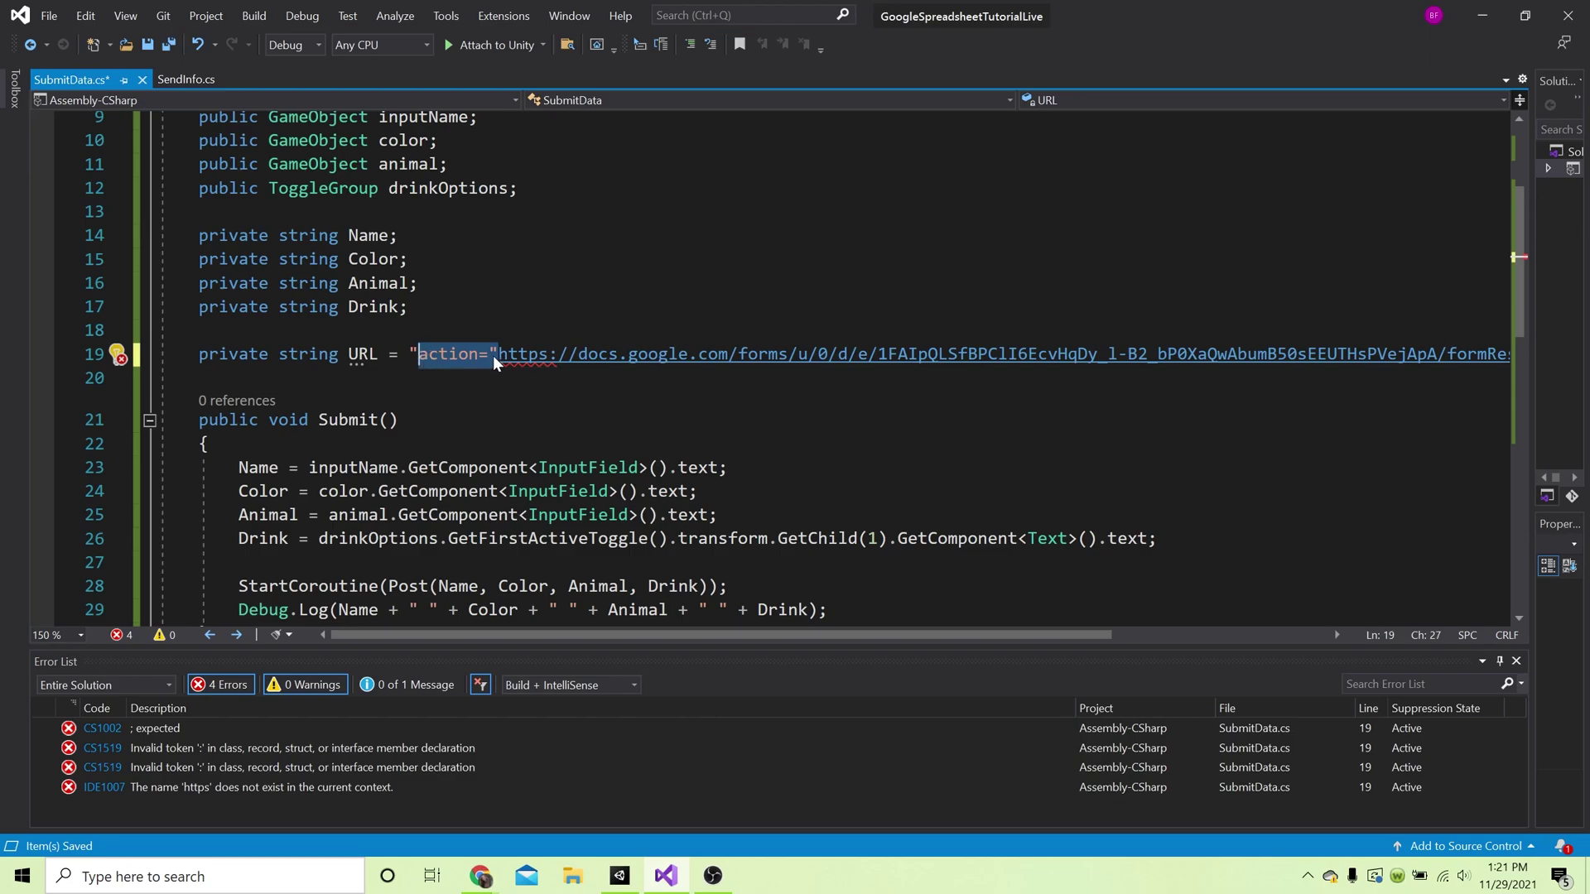
pyautogui.press('Delete')
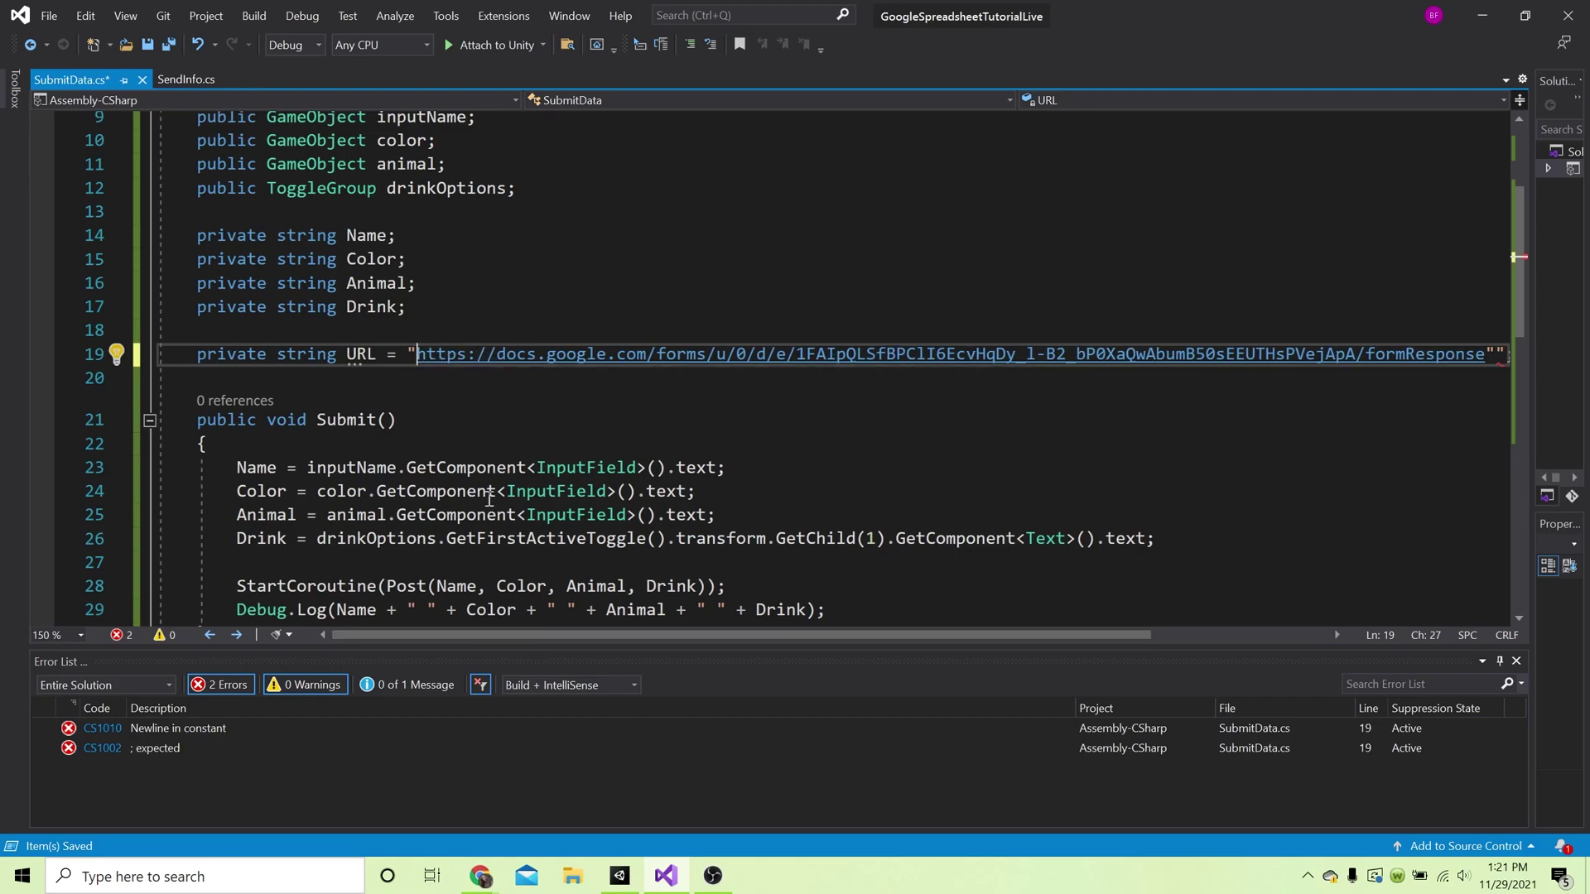
pyautogui.moveTo(519, 639); pyautogui.dragTo(761, 639)
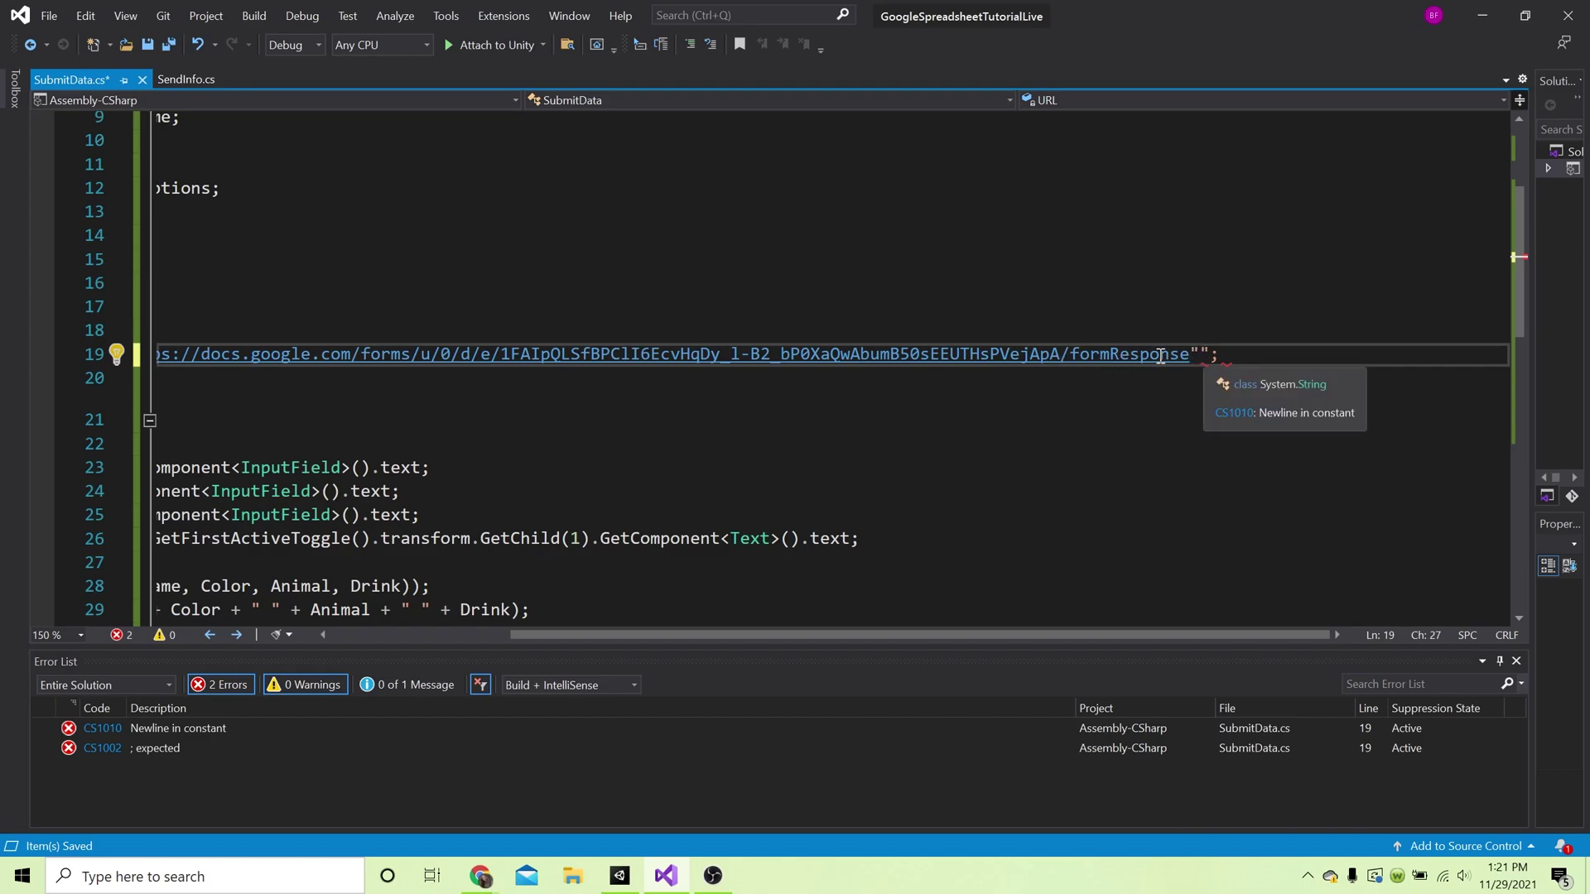
pyautogui.click(1197, 348)
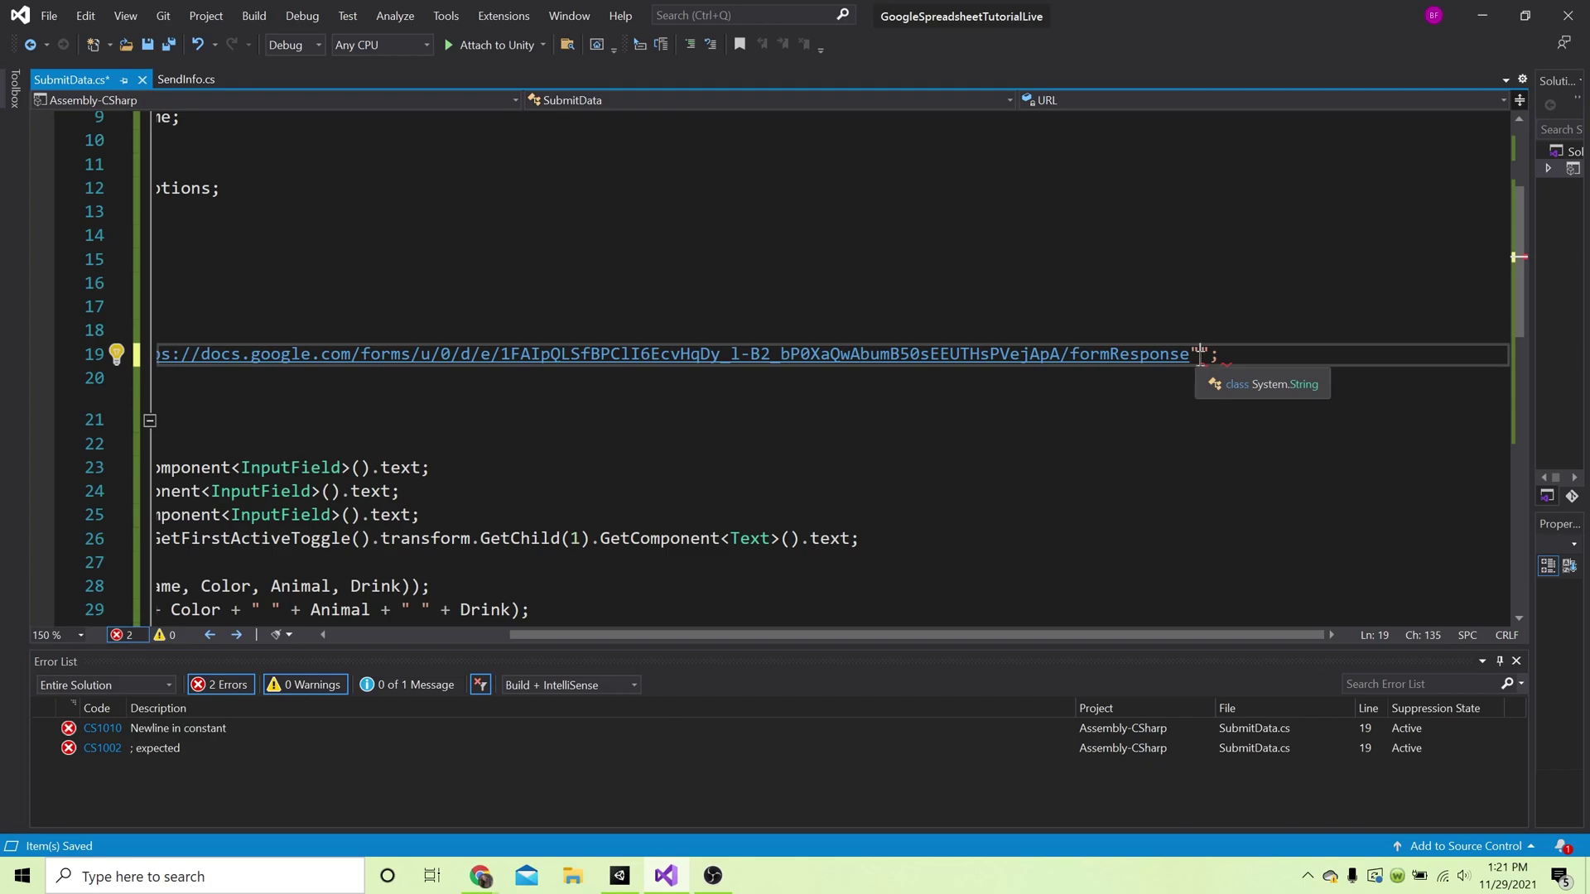
pyautogui.press('Delete')
pyautogui.press('End')
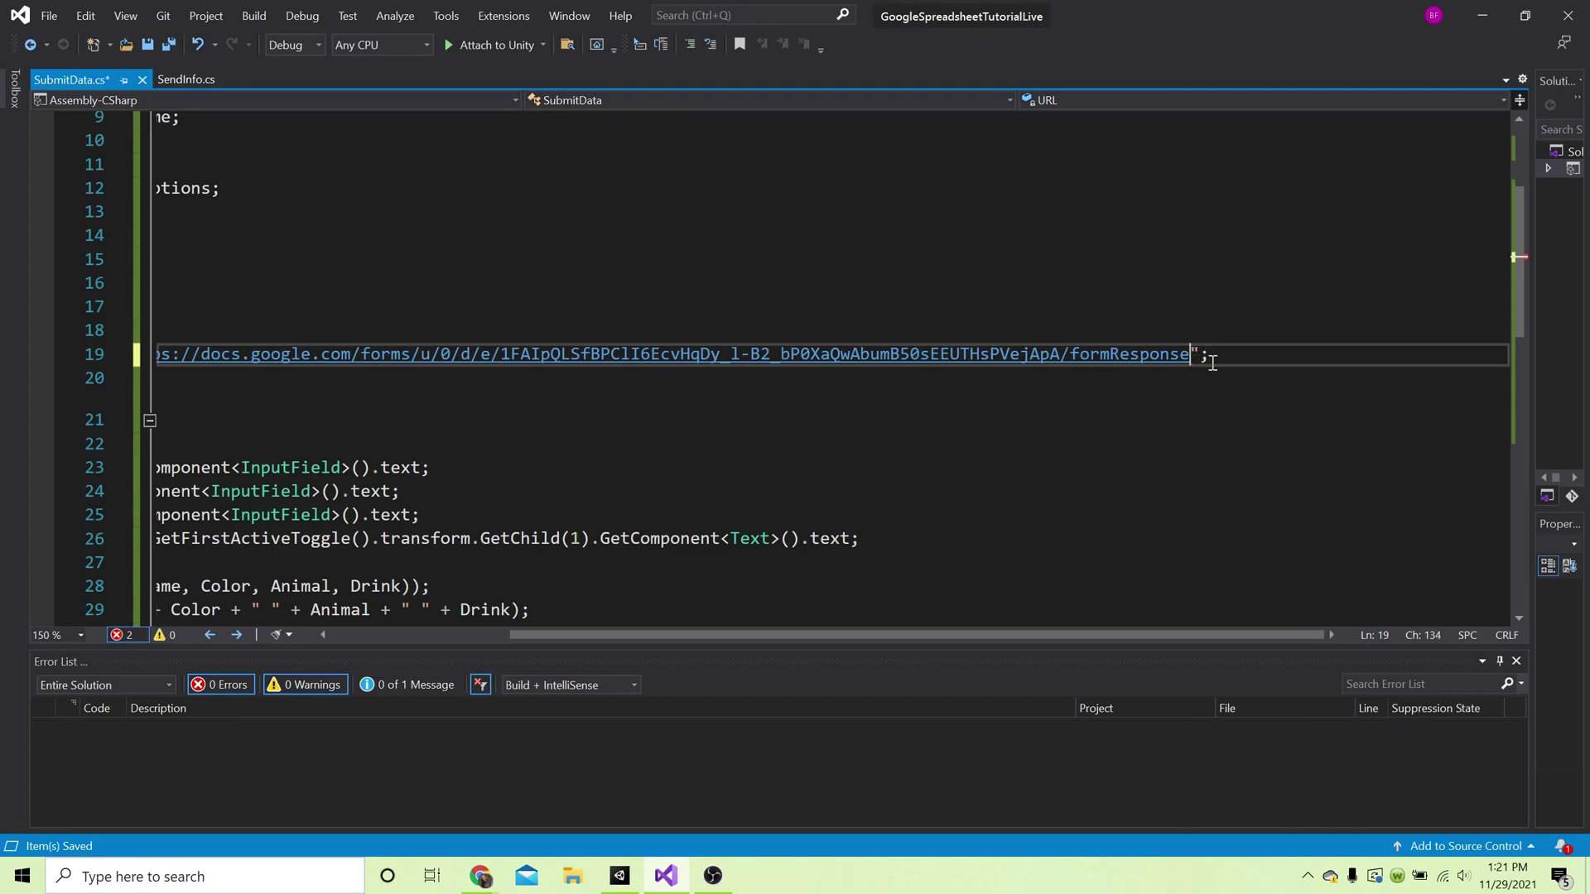
pyautogui.moveTo(833, 636); pyautogui.dragTo(654, 636)
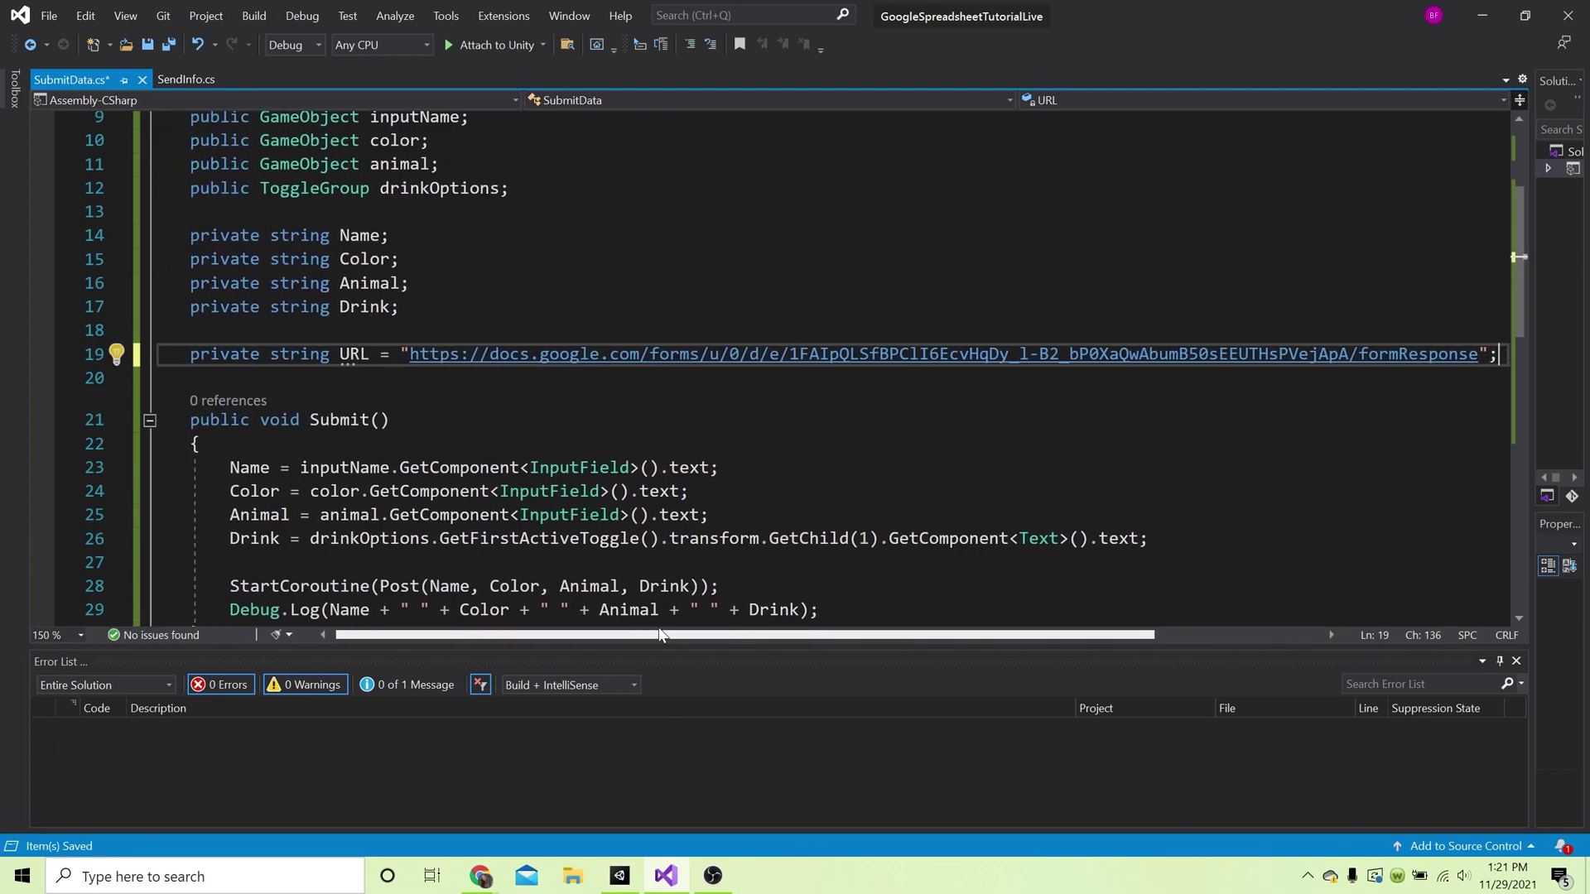
pyautogui.hotkey('ctrl', 's')
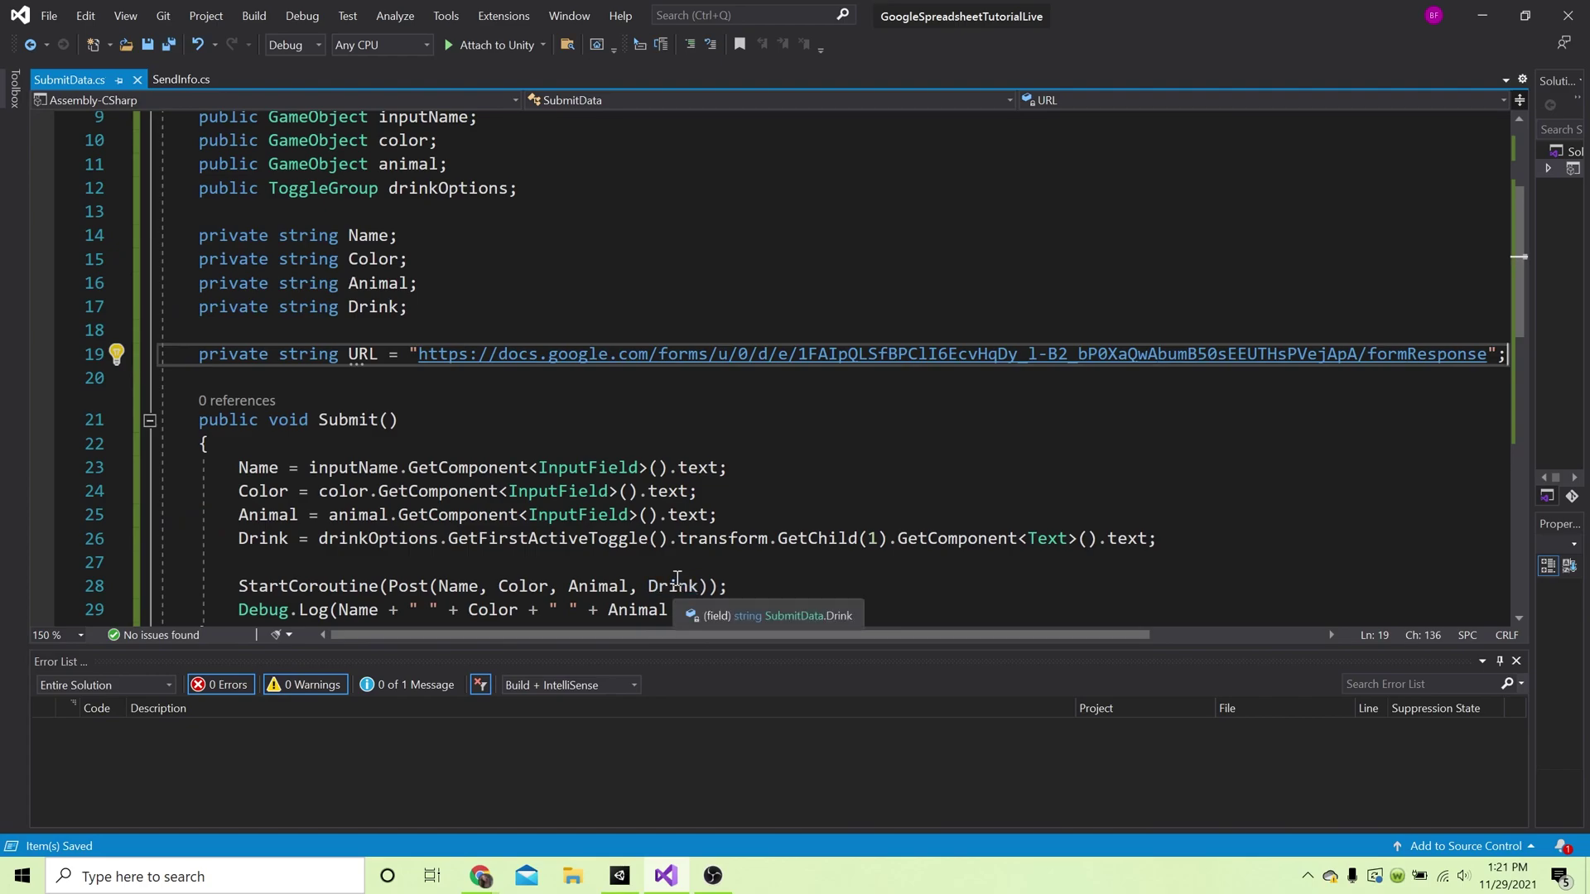
pyautogui.scroll(-8, 1036, 375)
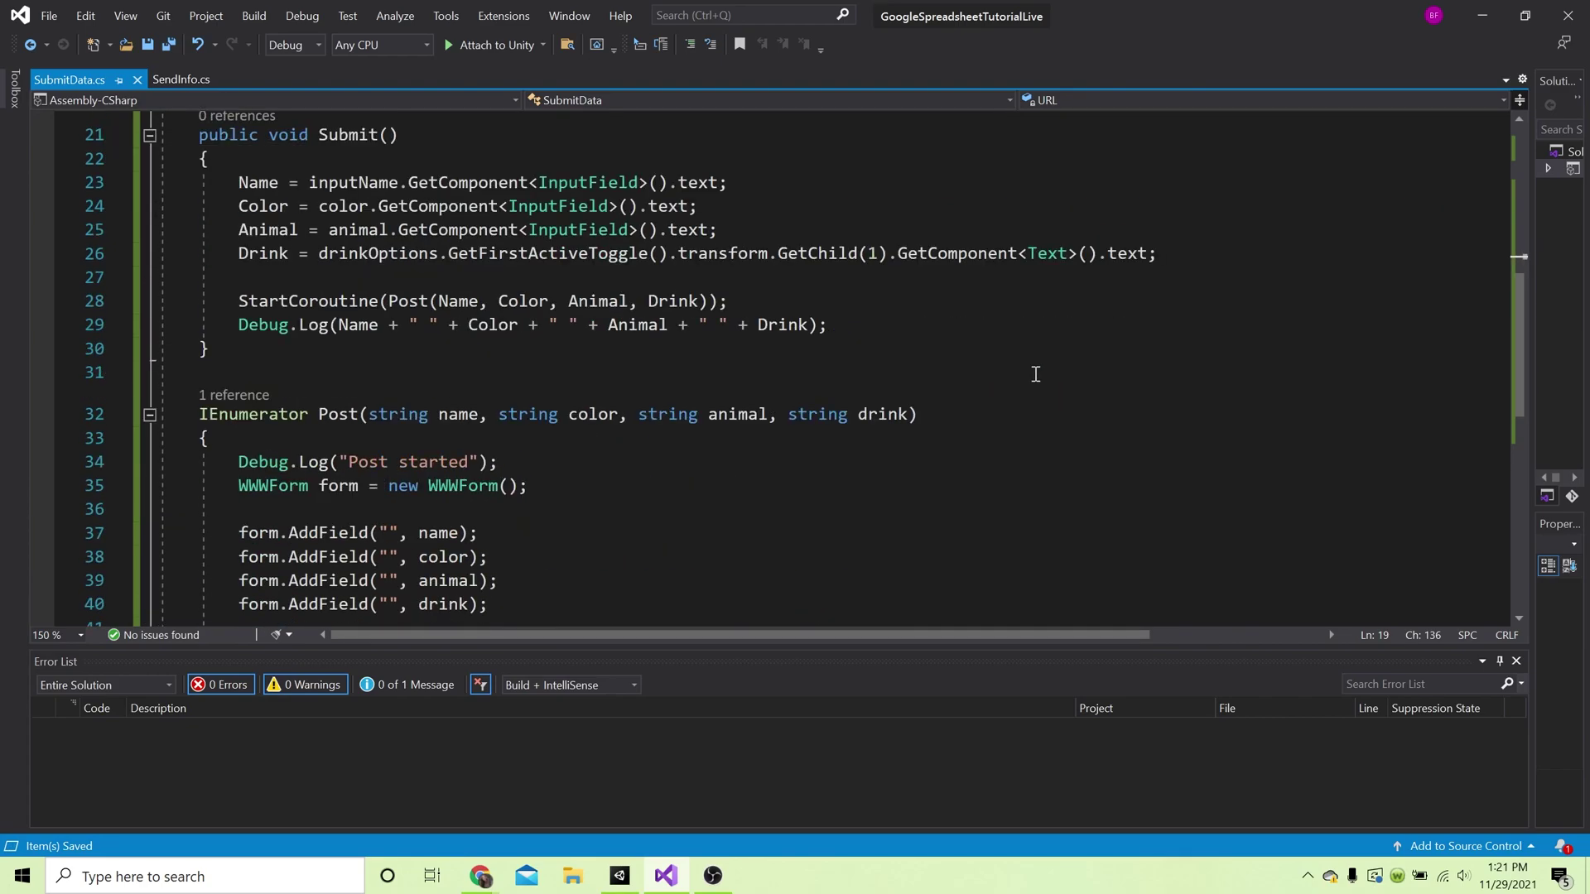
pyautogui.scroll(1, 1032, 373)
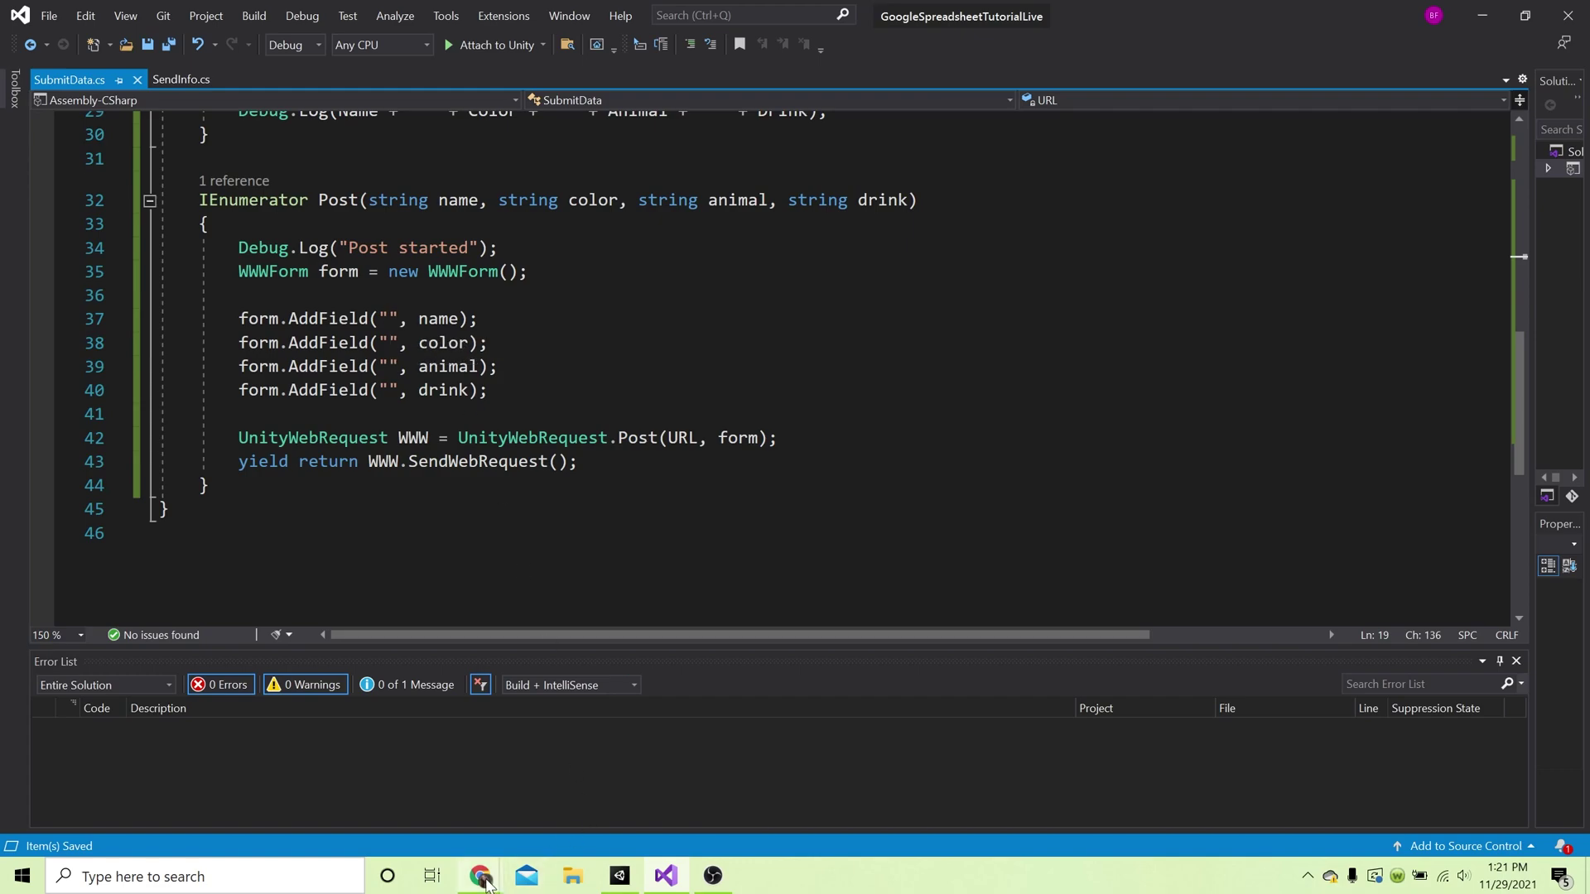
# Close the extra live form tab and dismiss the Send form dialog in the form editor.
pyautogui.moveTo(487, 884)
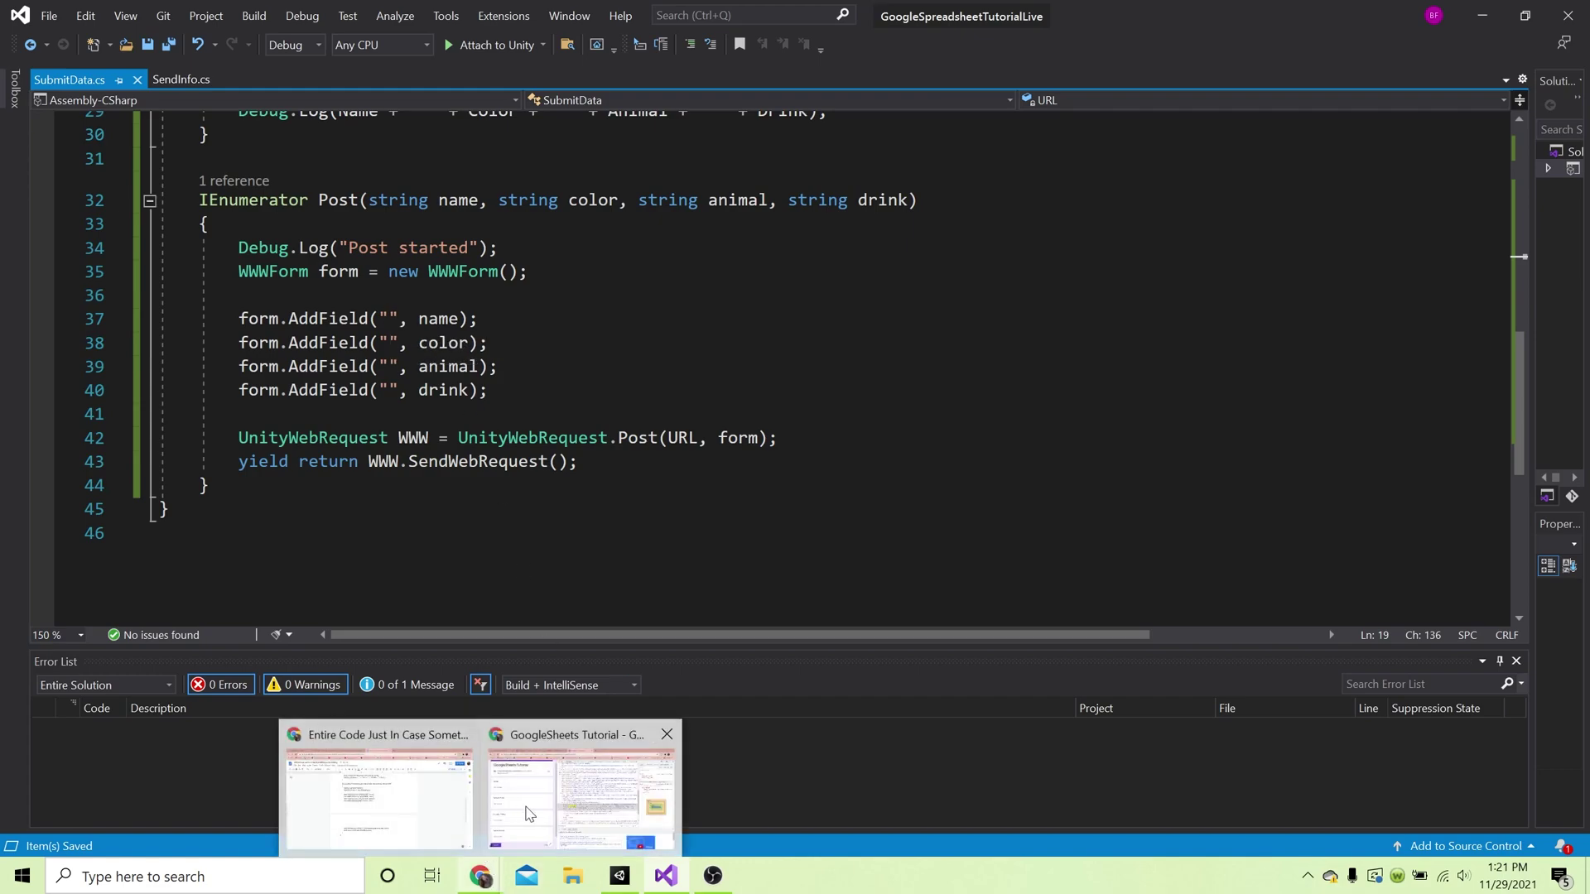
pyautogui.click(581, 791)
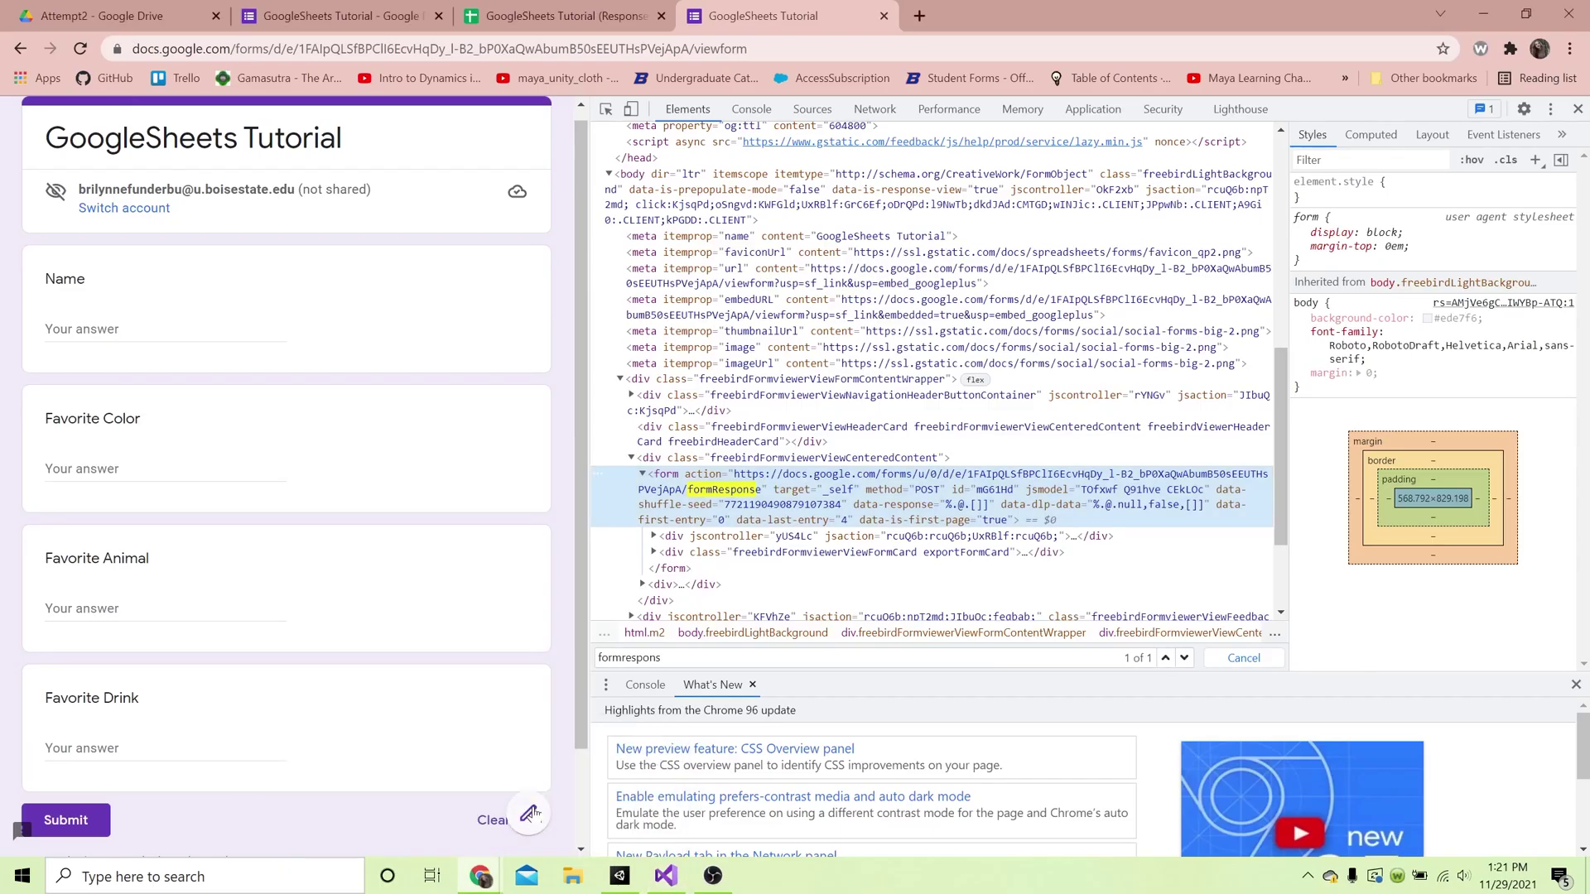
pyautogui.click(283, 13)
pyautogui.click(843, 25)
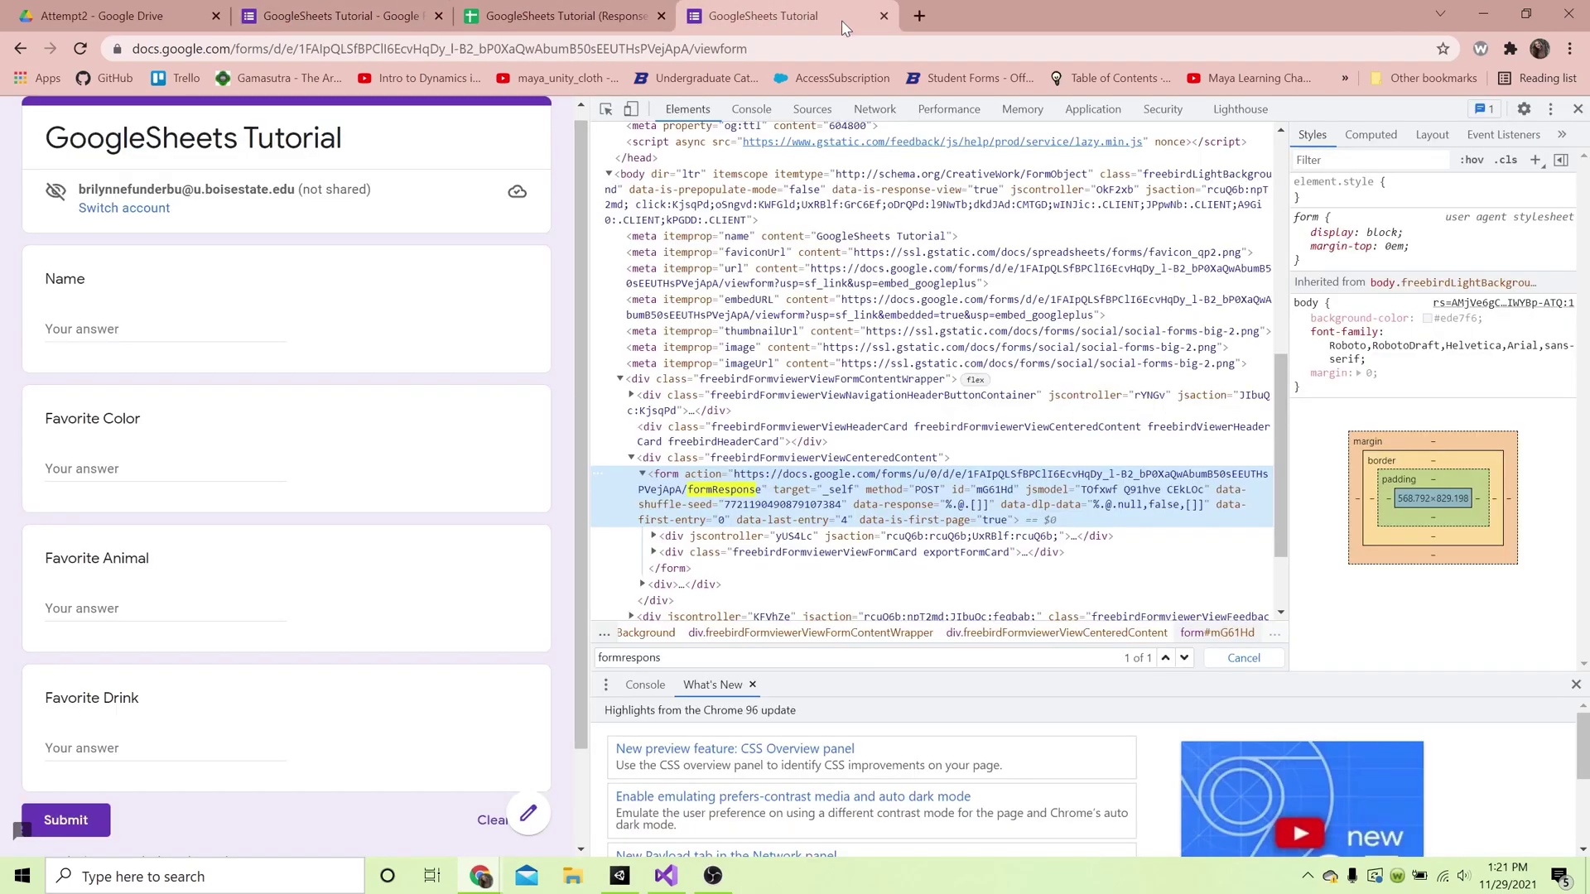
pyautogui.click(883, 16)
pyautogui.click(339, 15)
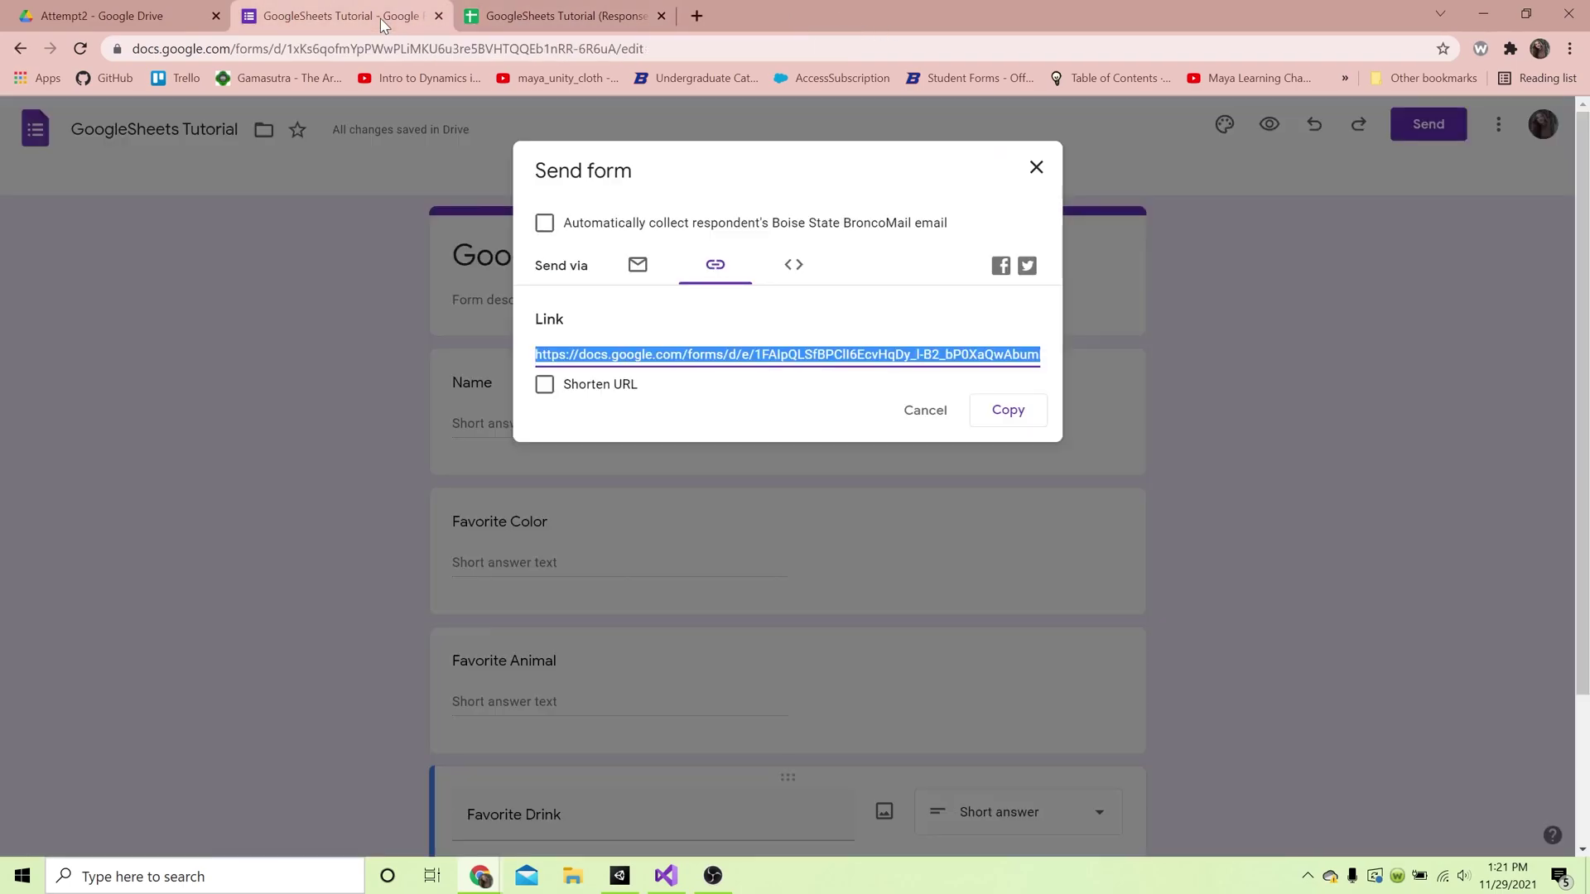
pyautogui.click(917, 415)
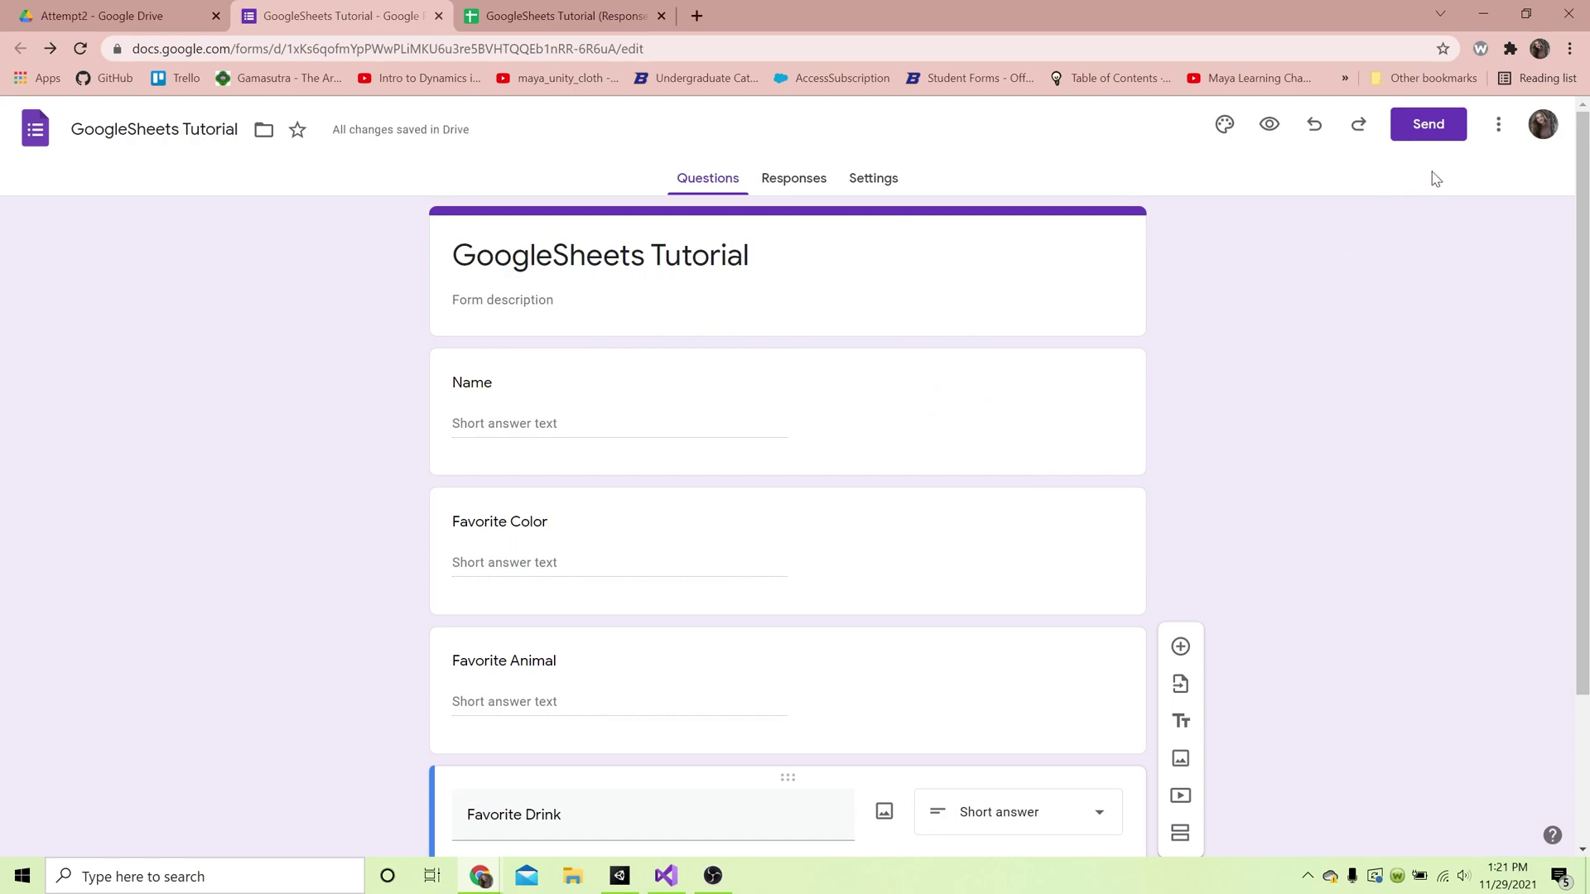
pyautogui.click(1497, 124)
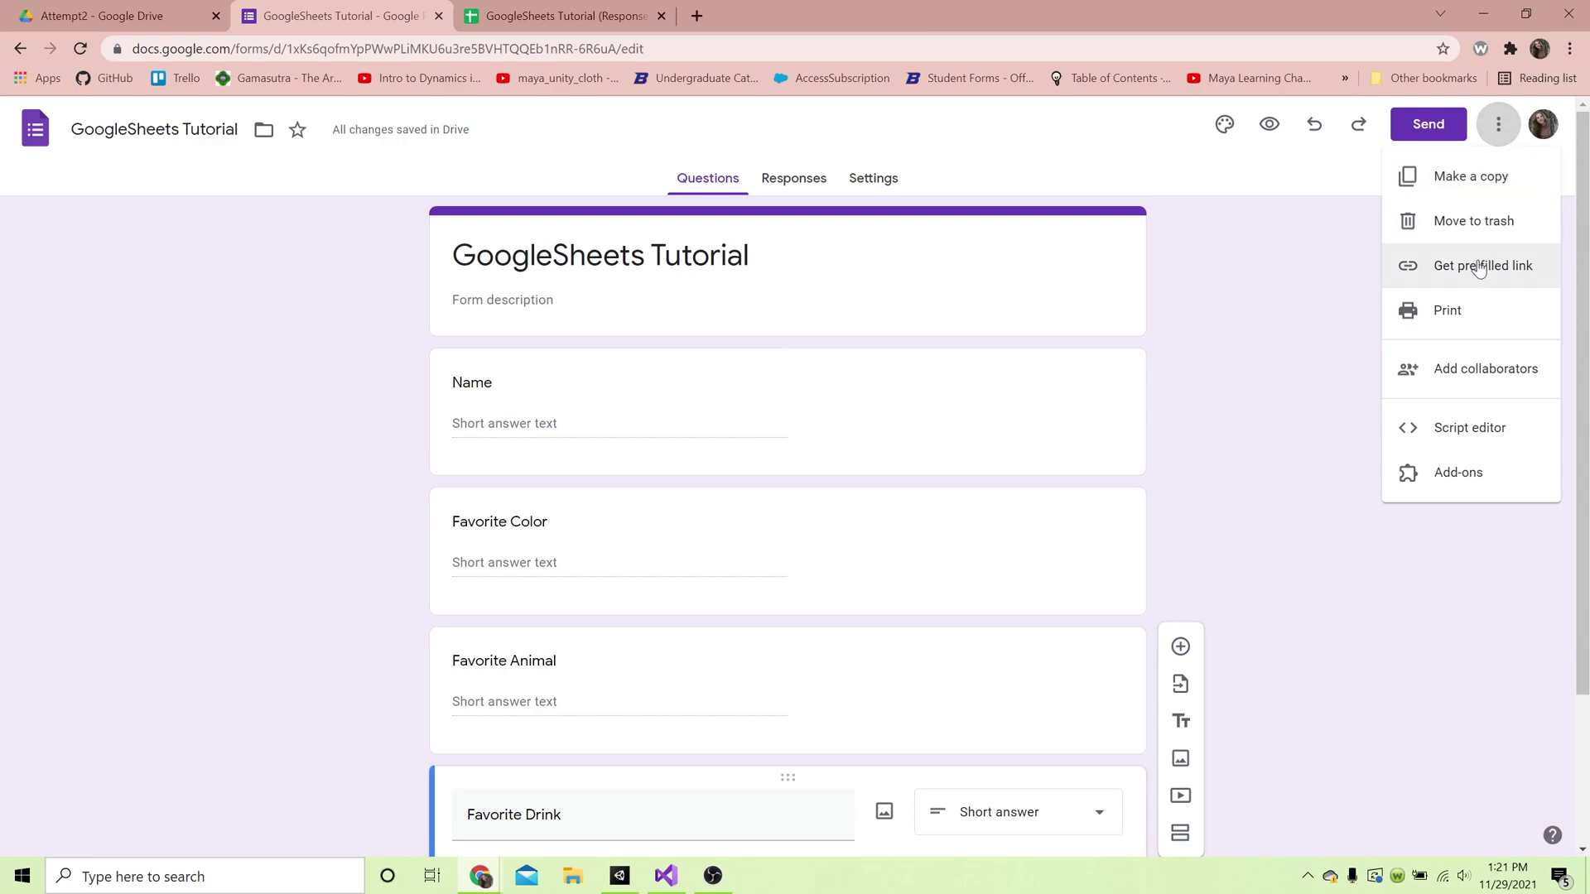
# Open the pre-filled link page in DevTools and search its elements for 'entry'.
pyautogui.click(1481, 276)
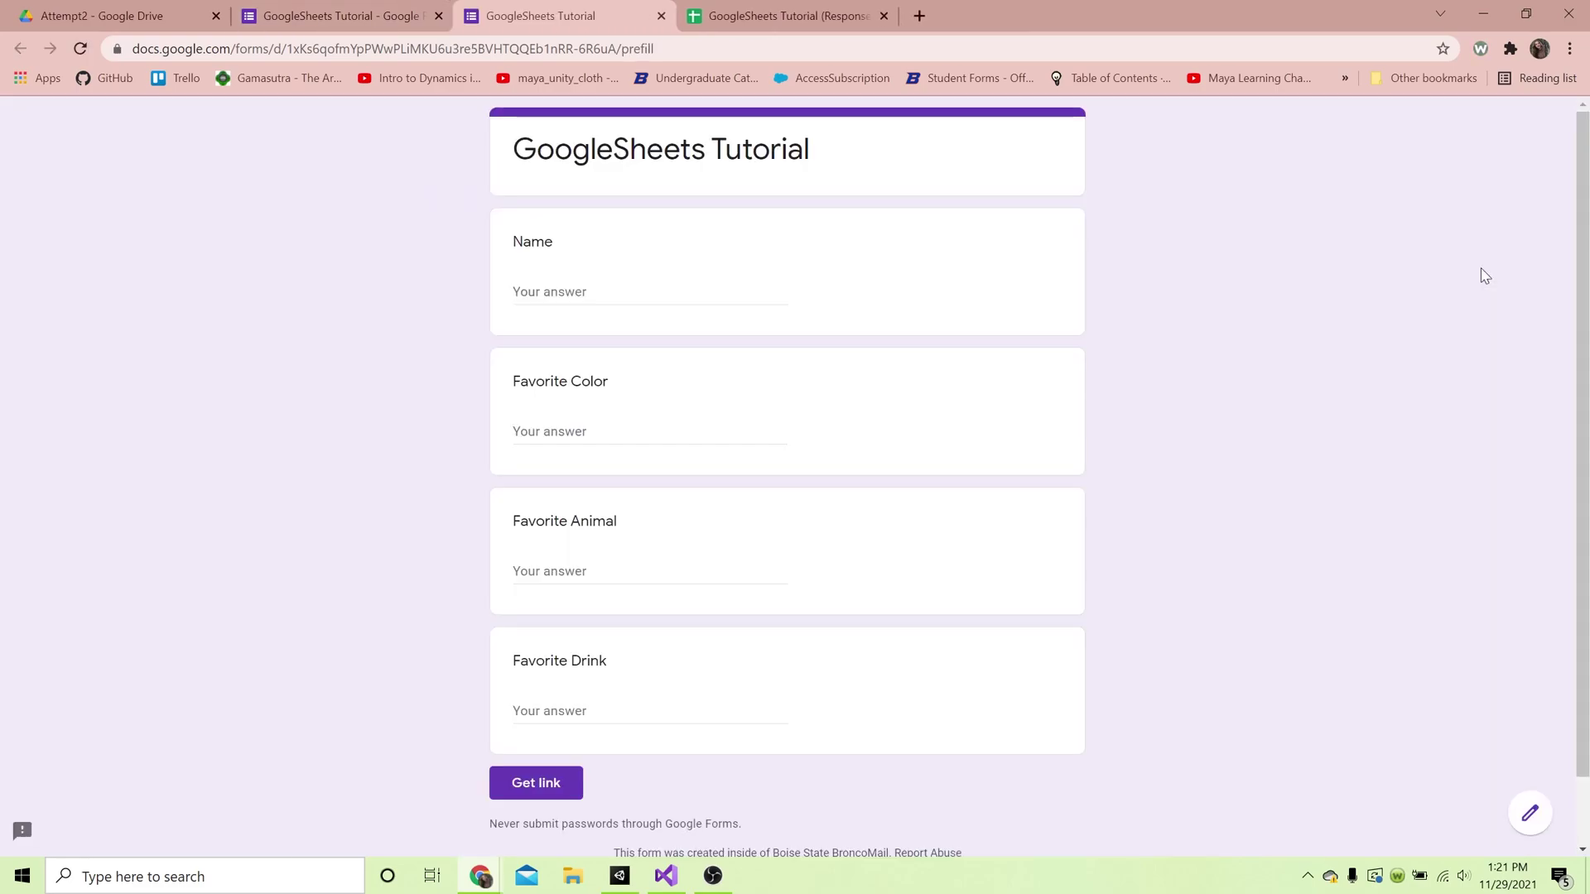
pyautogui.rightClick(1344, 519)
pyautogui.click(1347, 800)
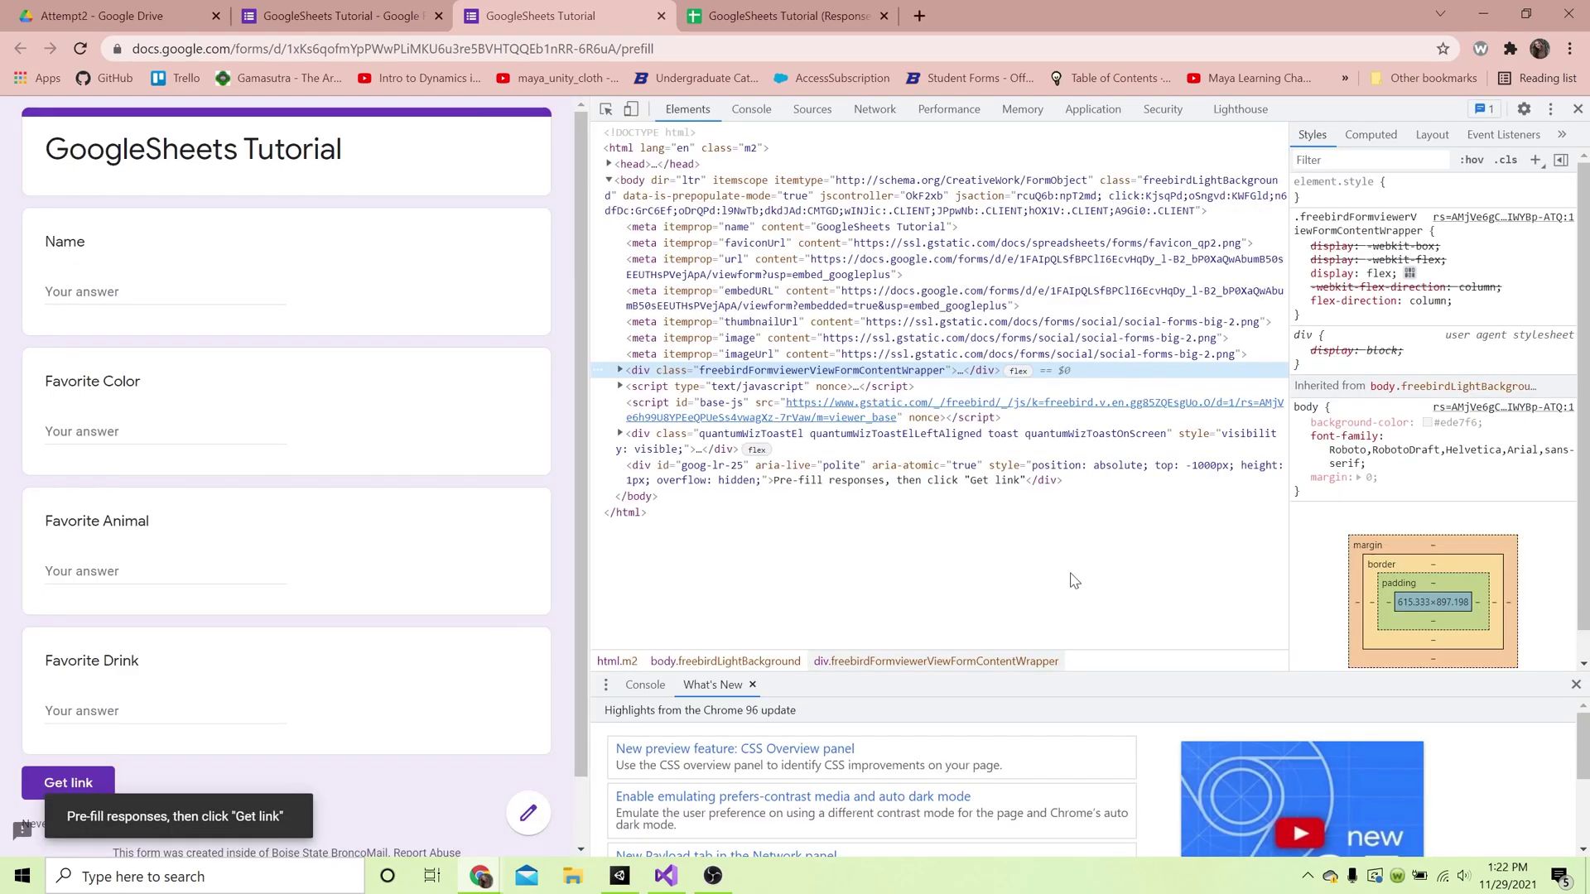
pyautogui.hotkey('ctrl', 'f')
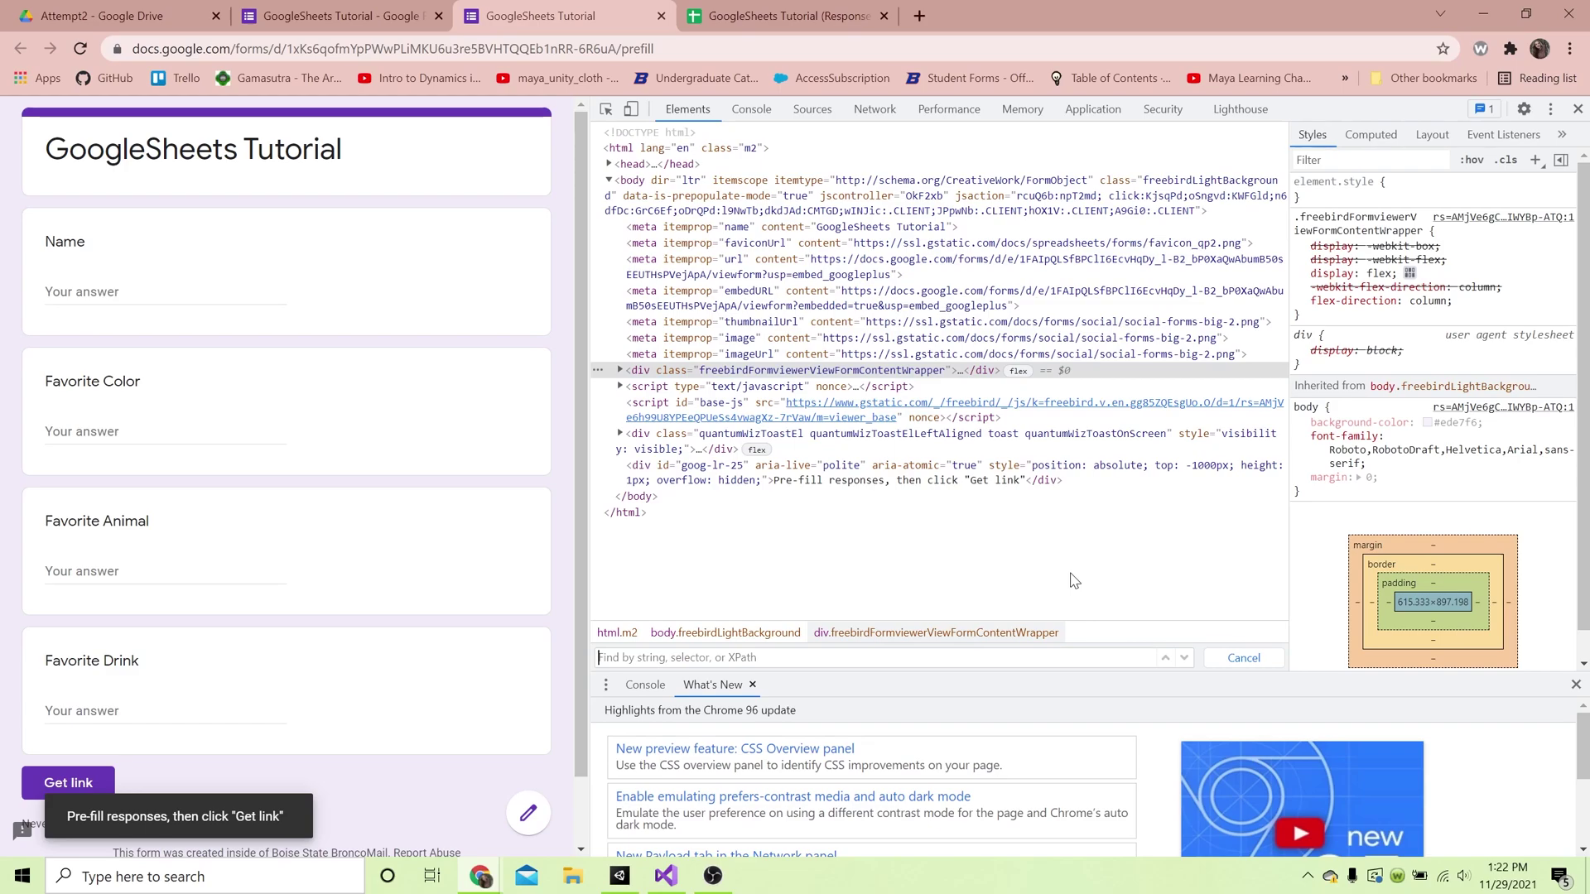
pyautogui.write('entry.')
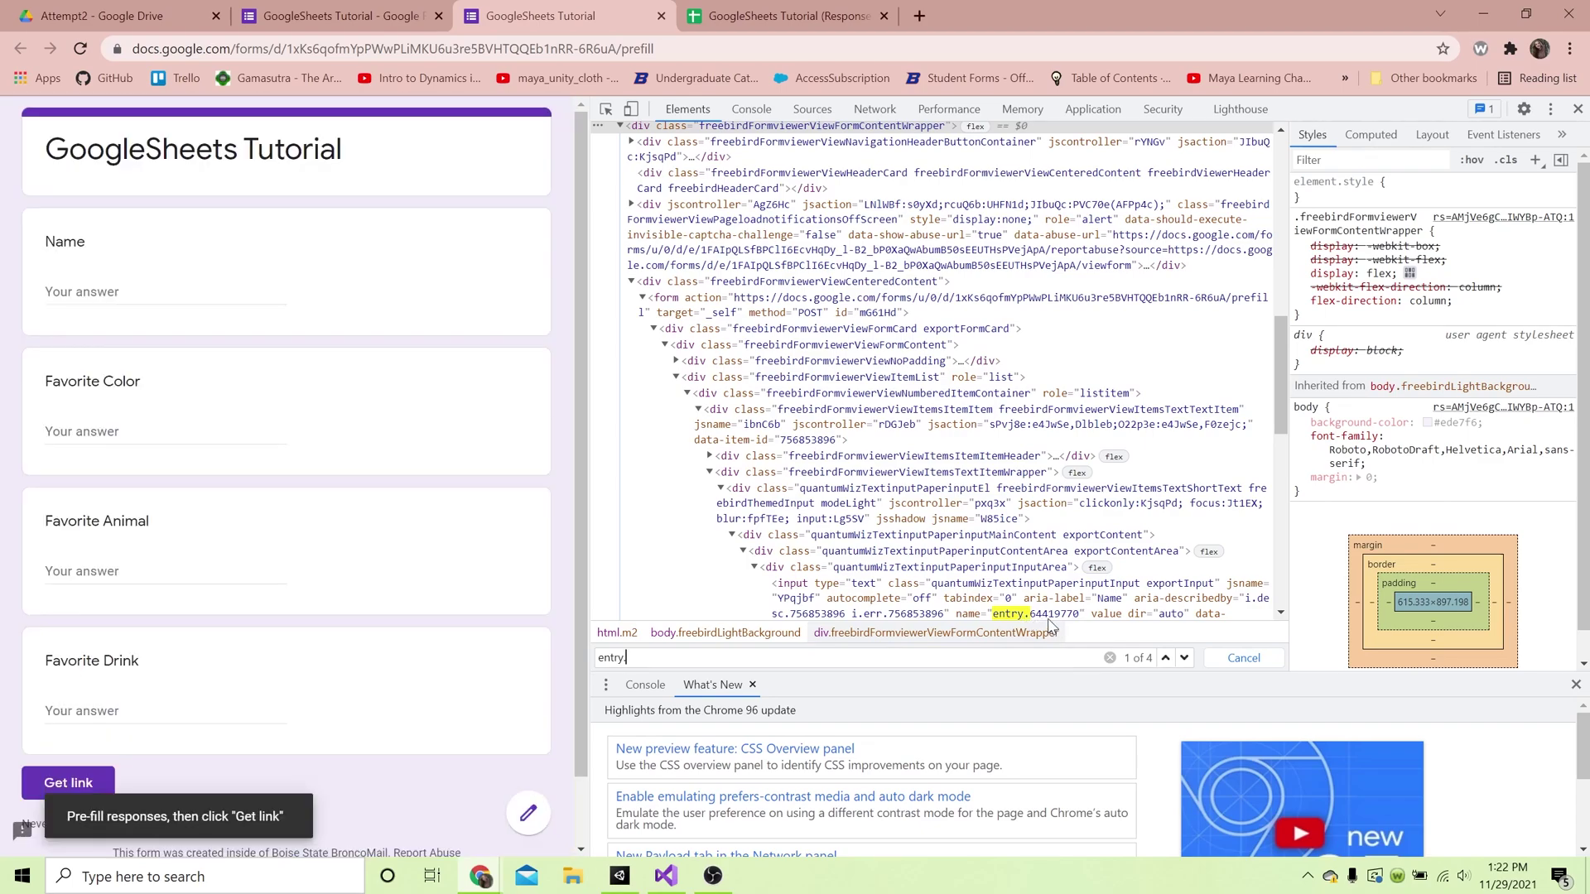
# Copy the Name input's entry ID, entry.64419770.
pyautogui.click(1048, 620)
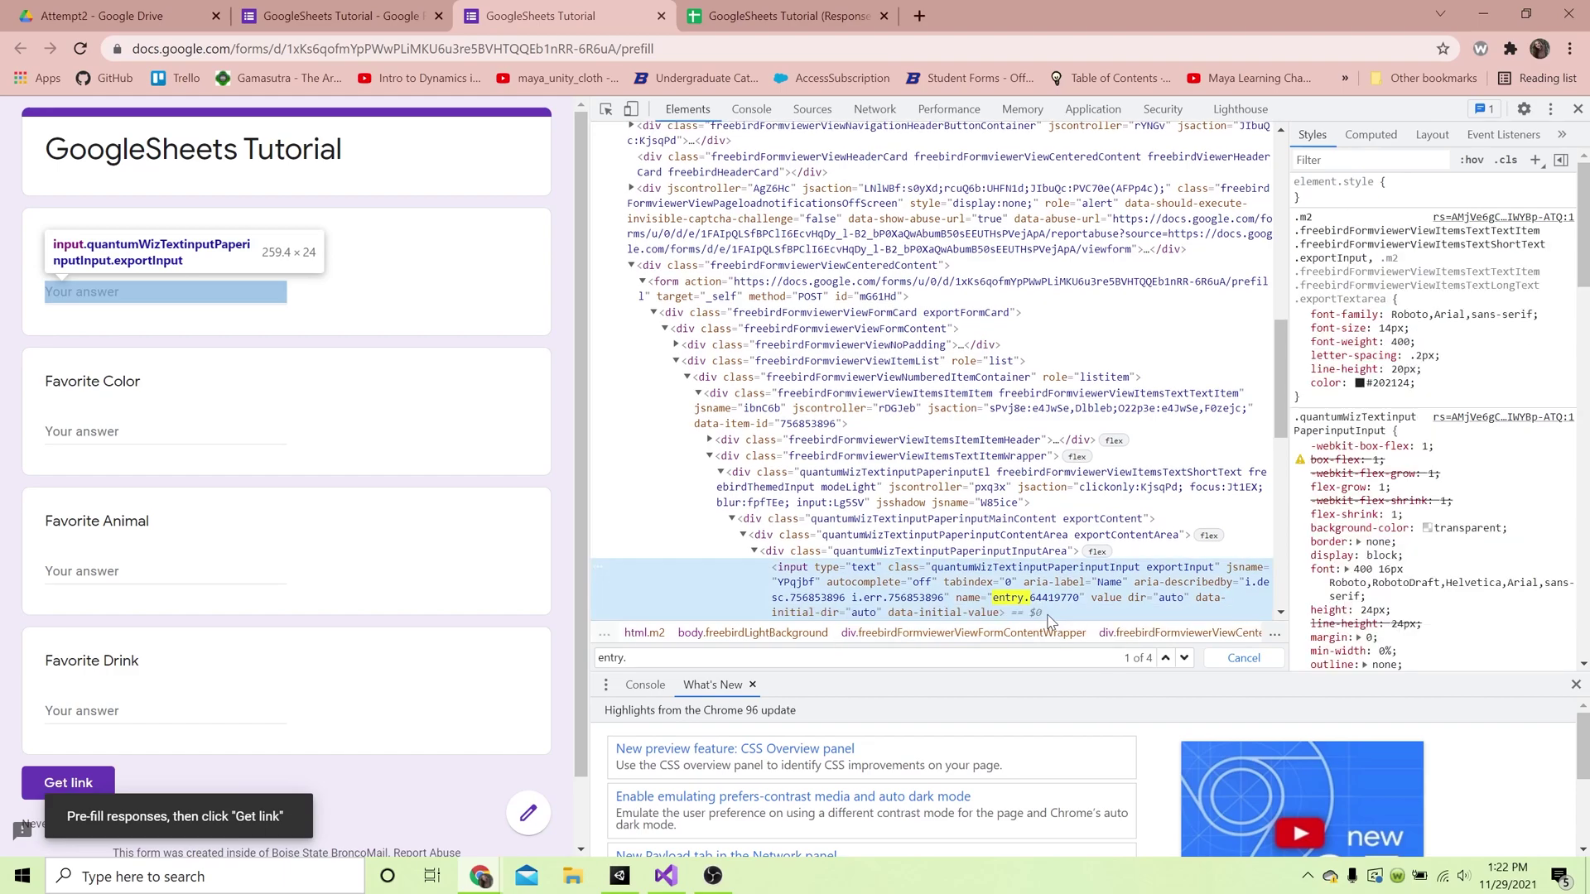
pyautogui.doubleClick(1042, 598)
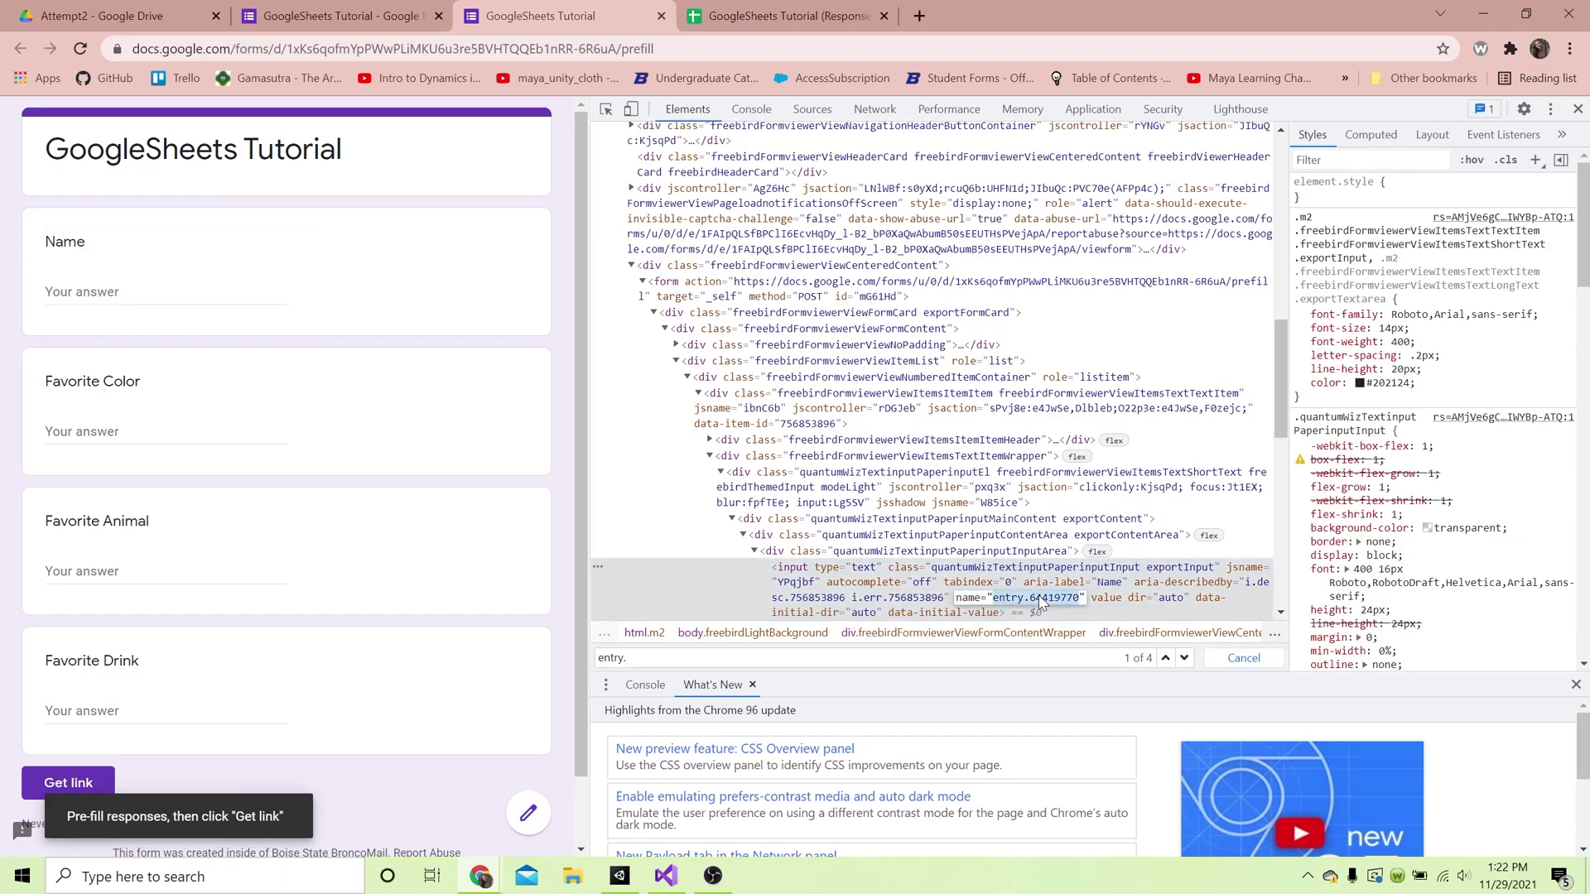
pyautogui.rightClick(1041, 602)
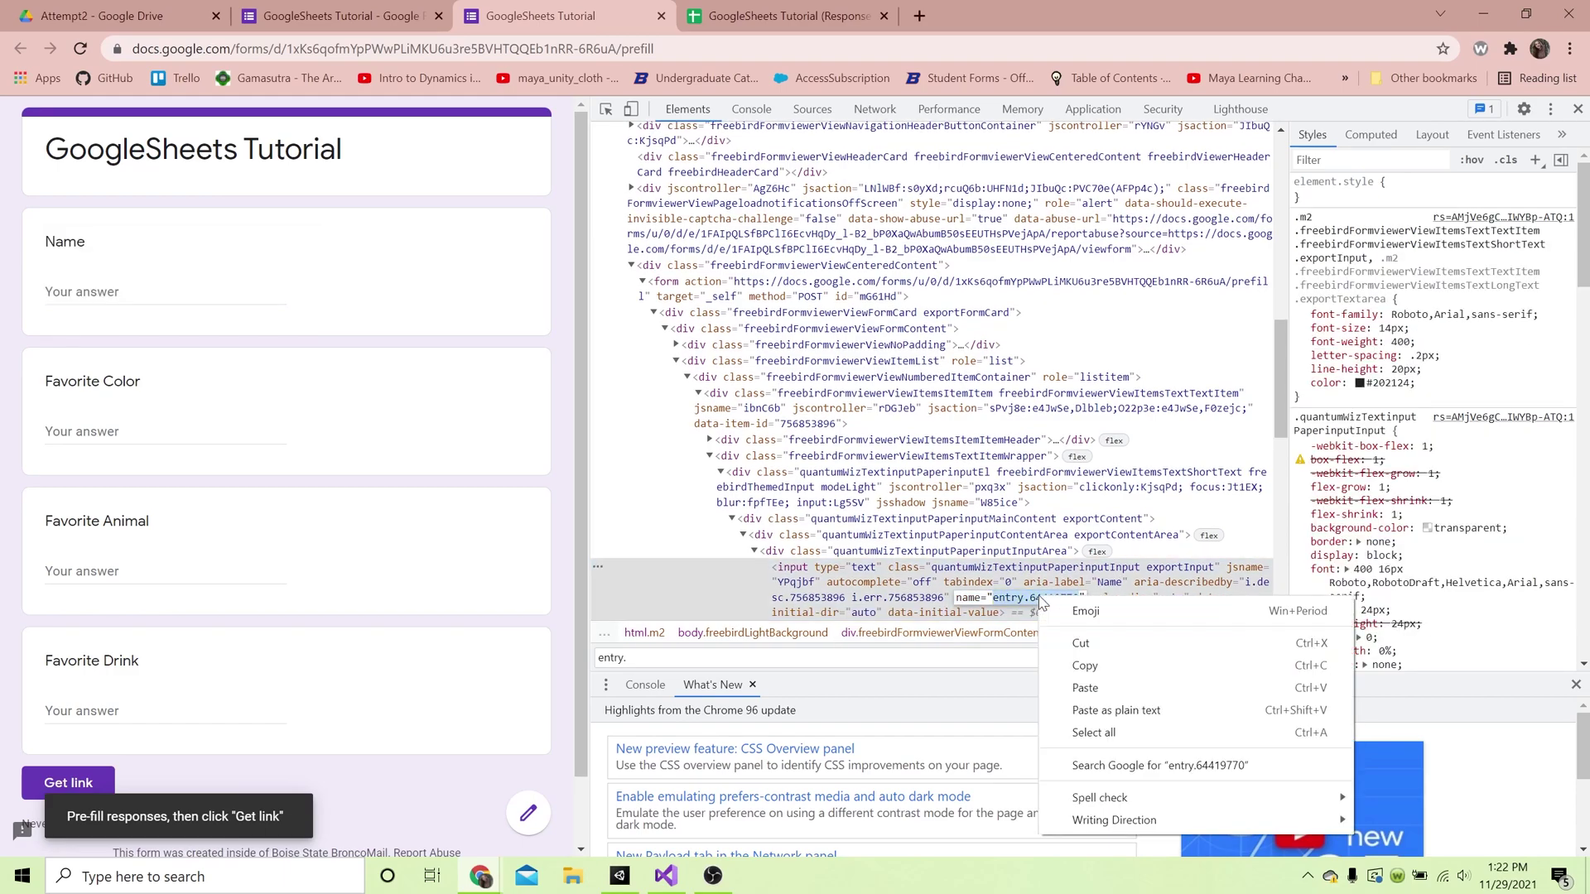
pyautogui.click(1082, 665)
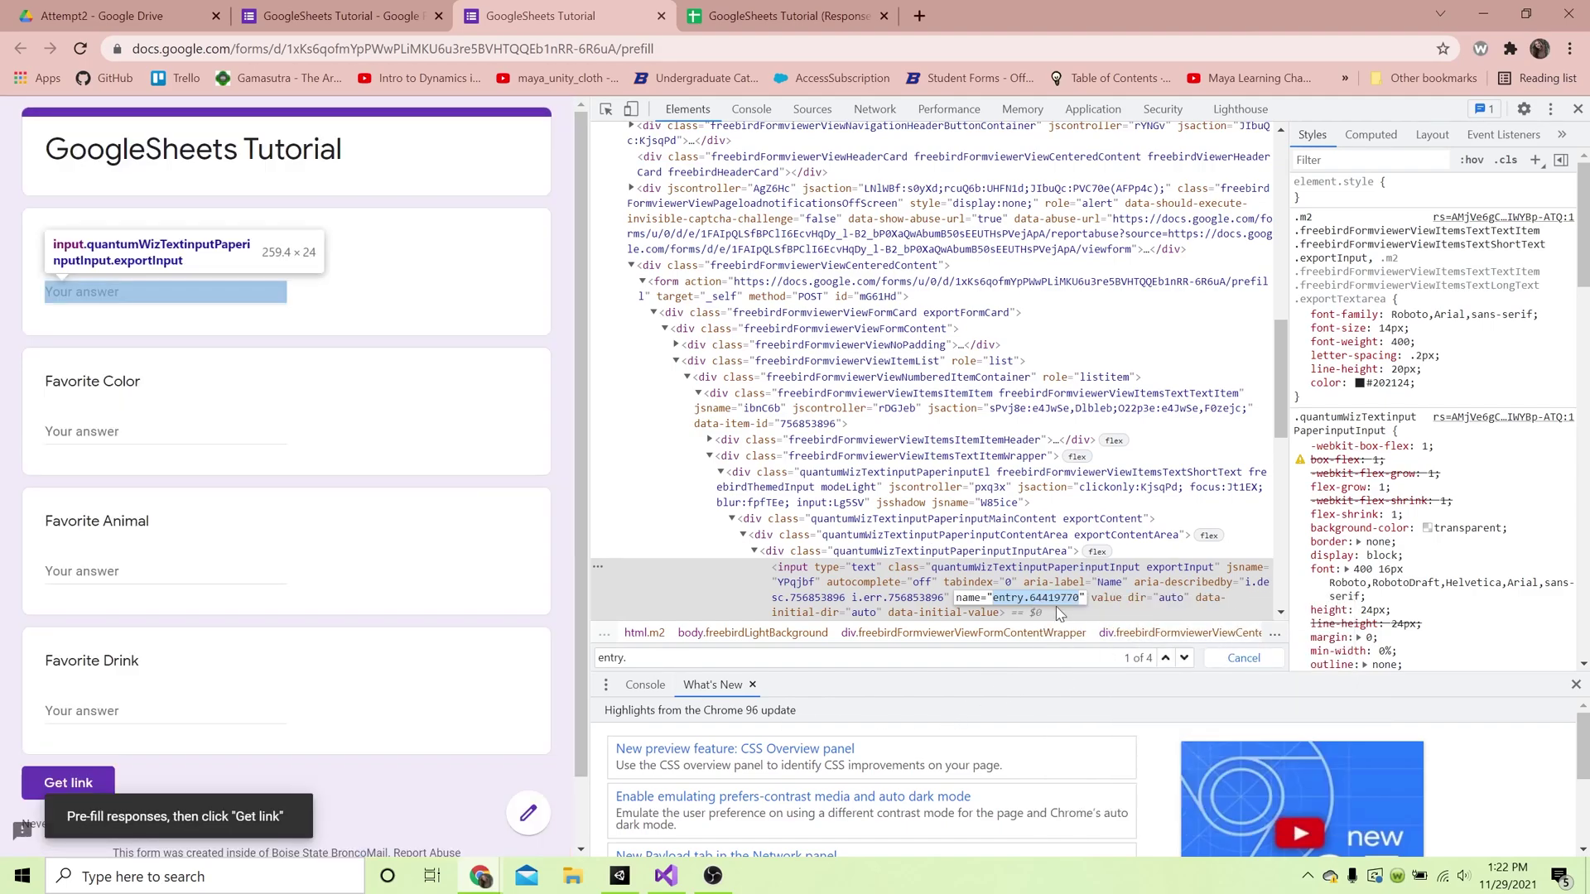
pyautogui.click(664, 879)
# Paste entry.64419770 into line 37 and Favorite Color's entry.1483972368 into line 38.
pyautogui.click(386, 323)
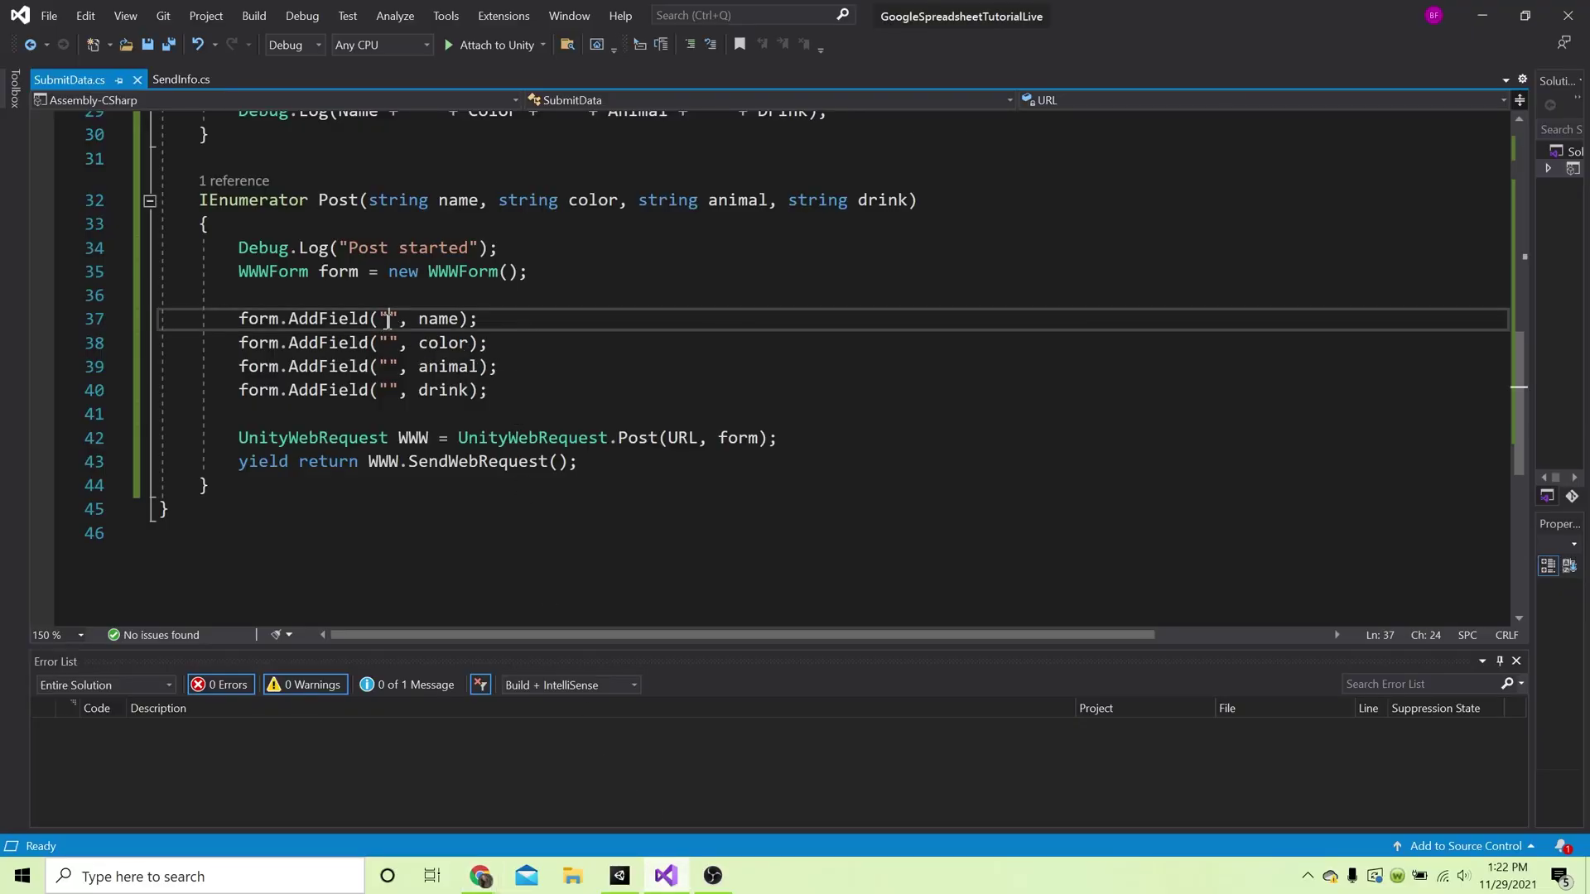
pyautogui.hotkey('ctrl', 'v')
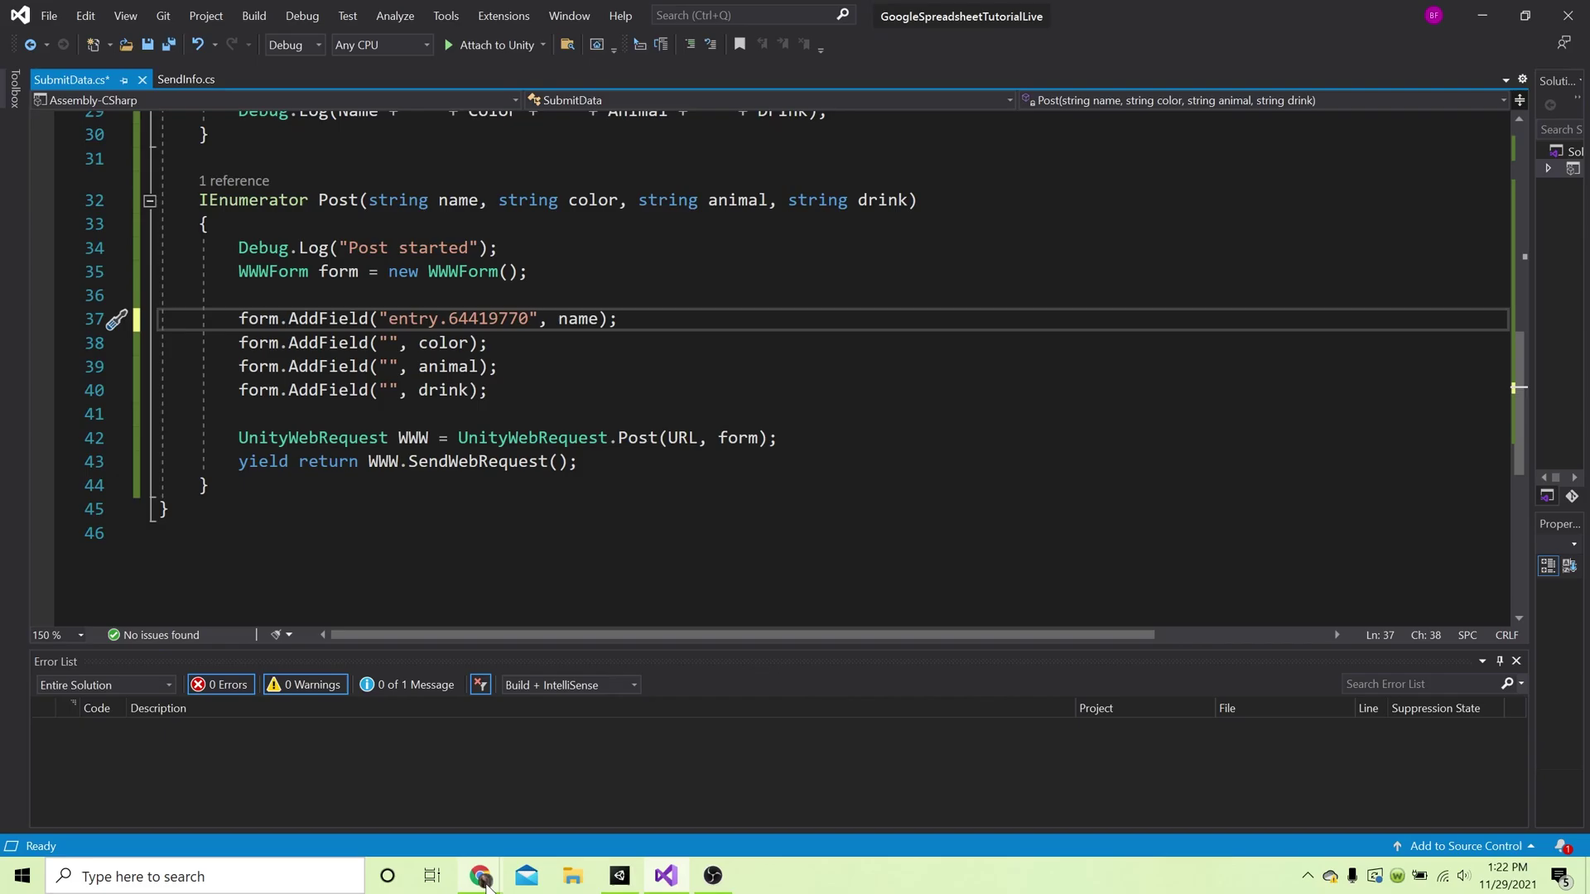
pyautogui.click(579, 786)
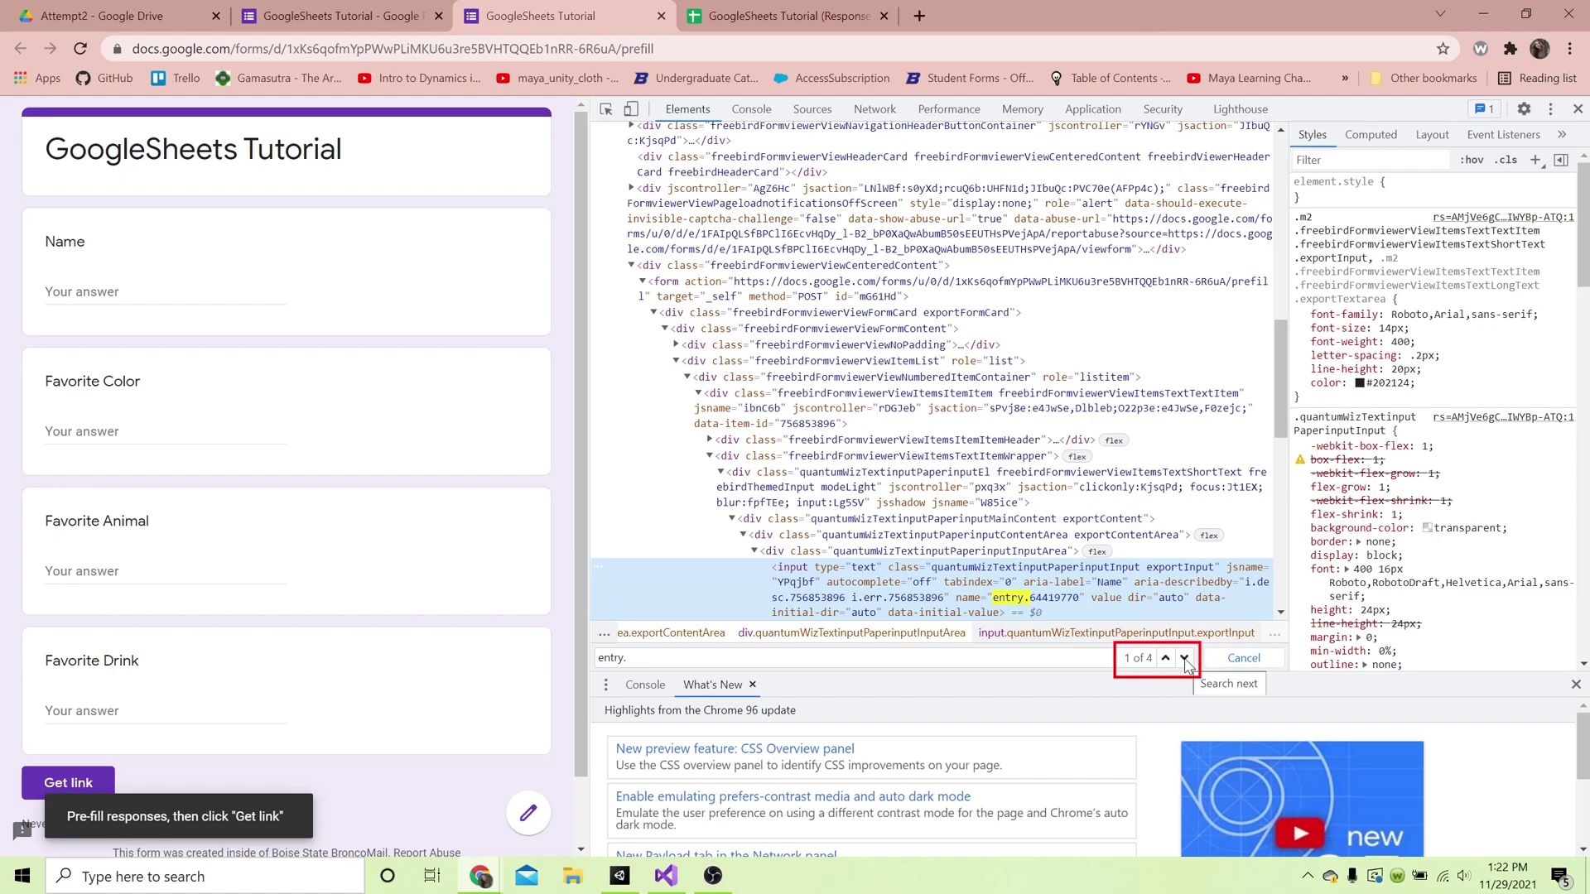
pyautogui.click(1184, 659)
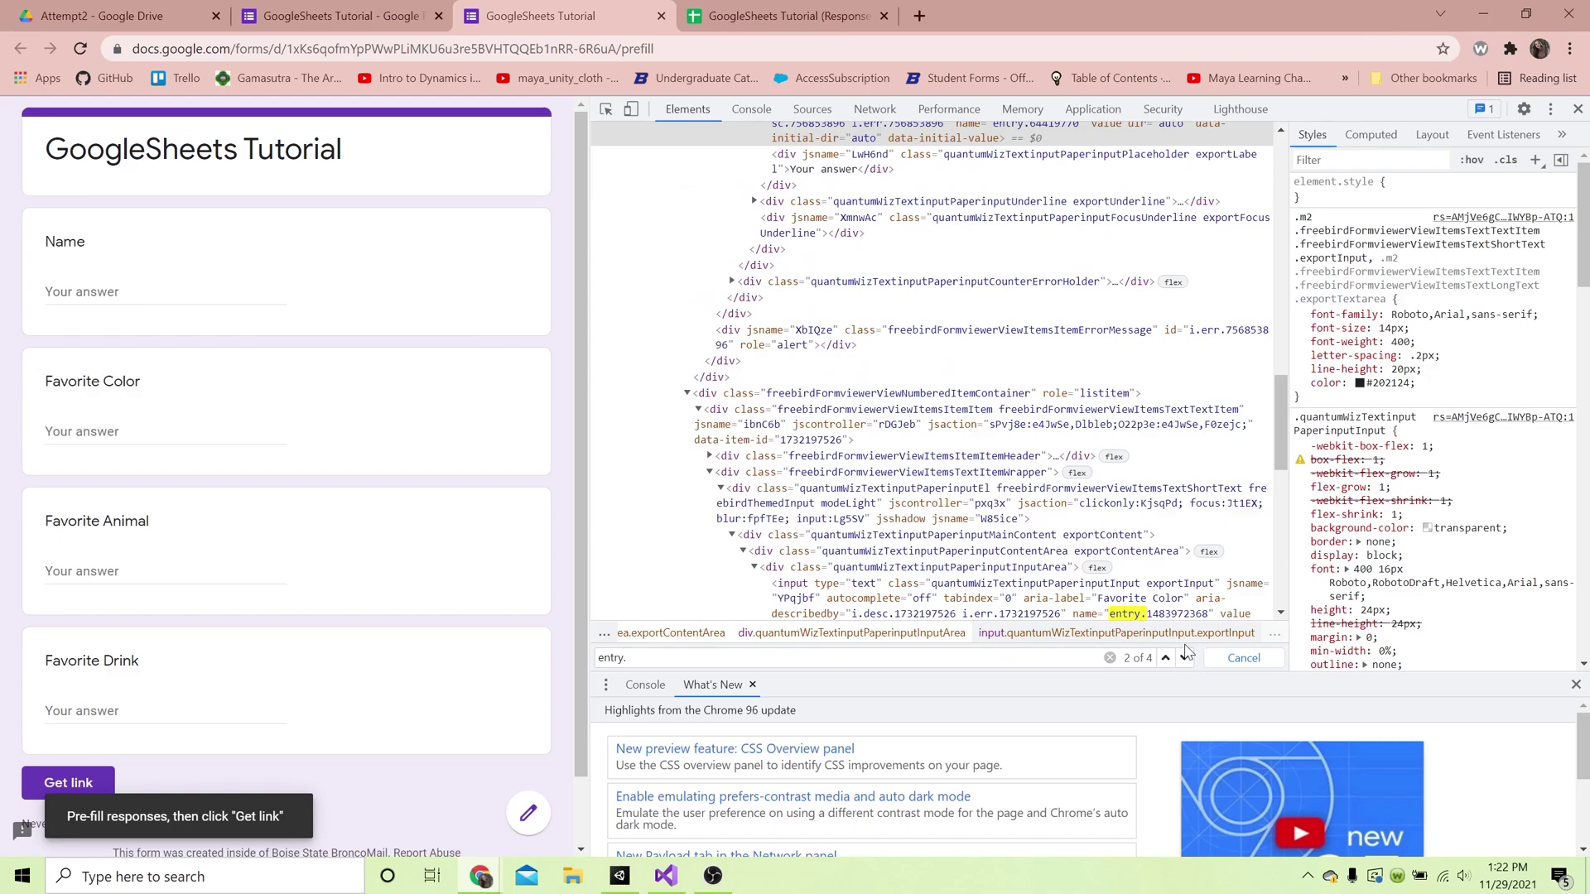
pyautogui.scroll(-1, 1180, 625)
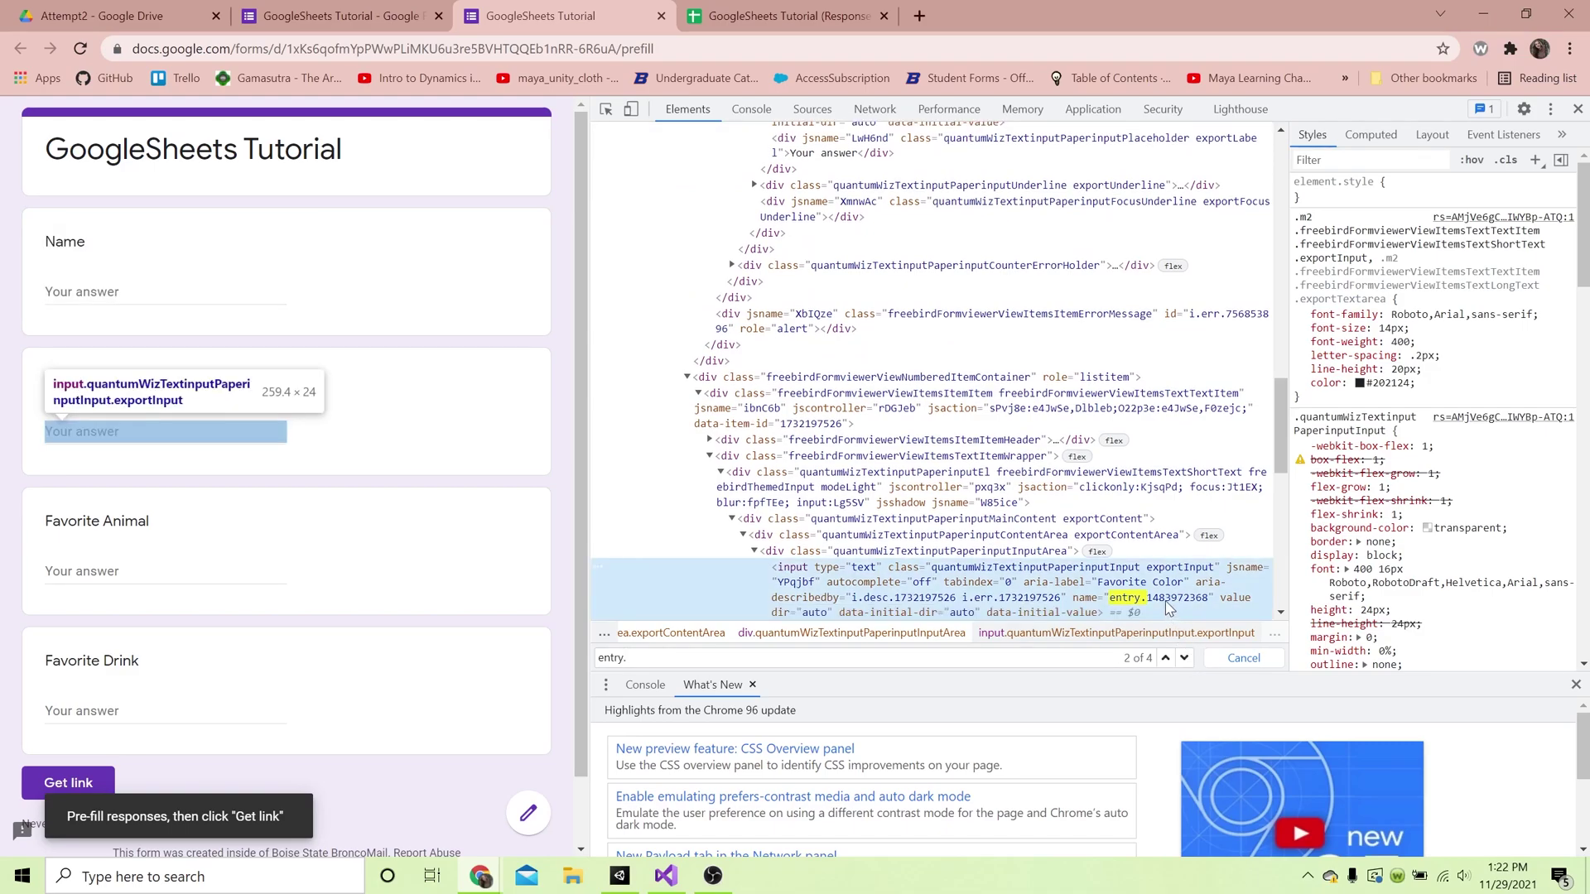
pyautogui.doubleClick(1163, 600)
pyautogui.hotkey('ctrl', 'c')
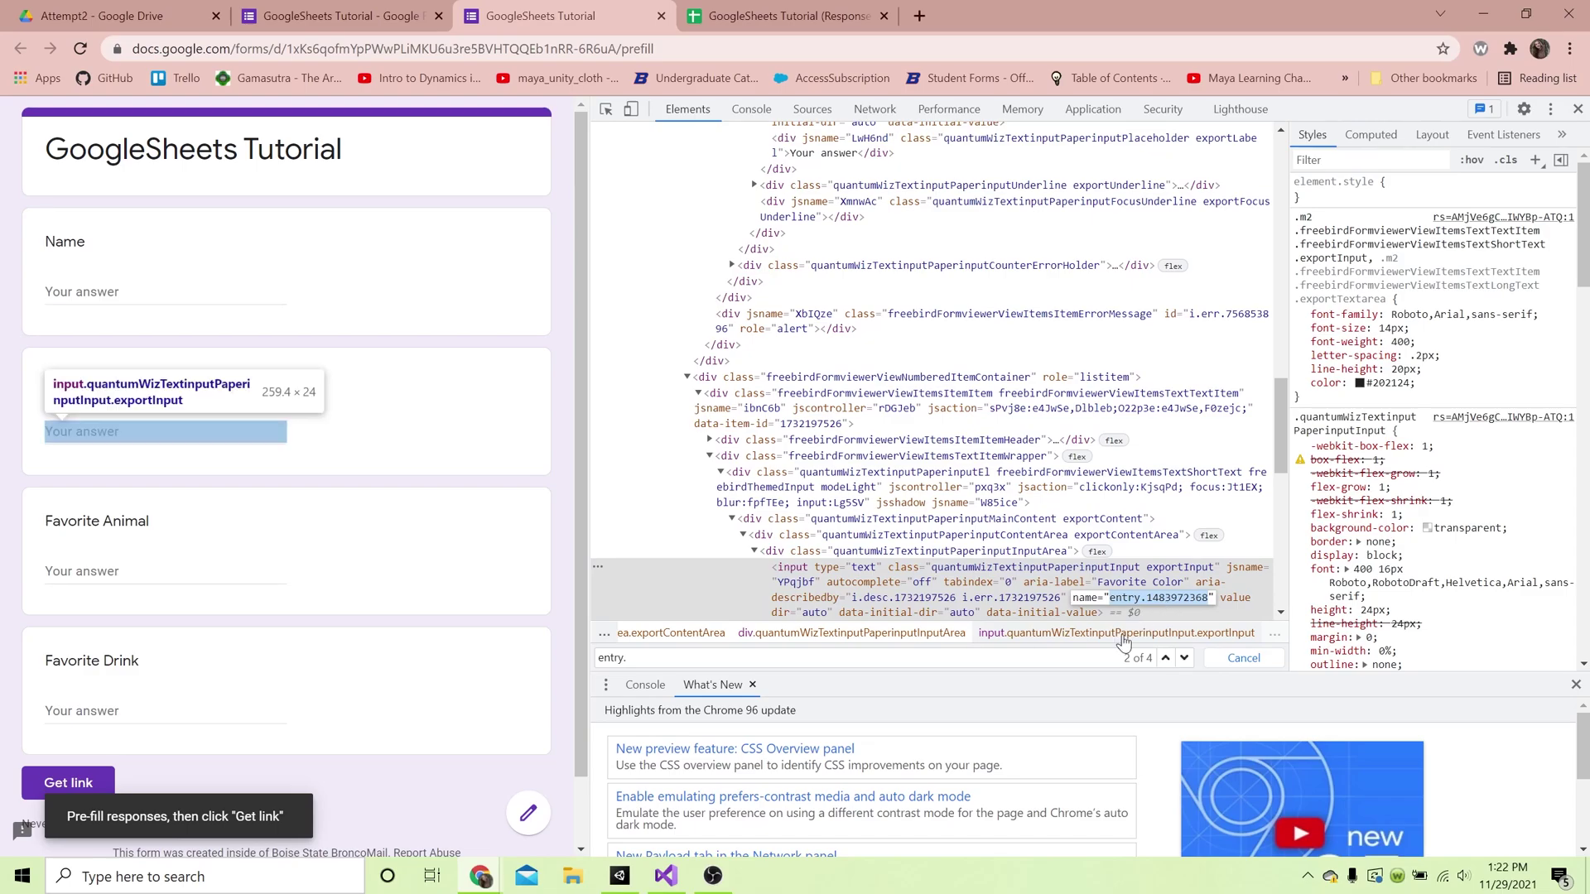
pyautogui.click(666, 875)
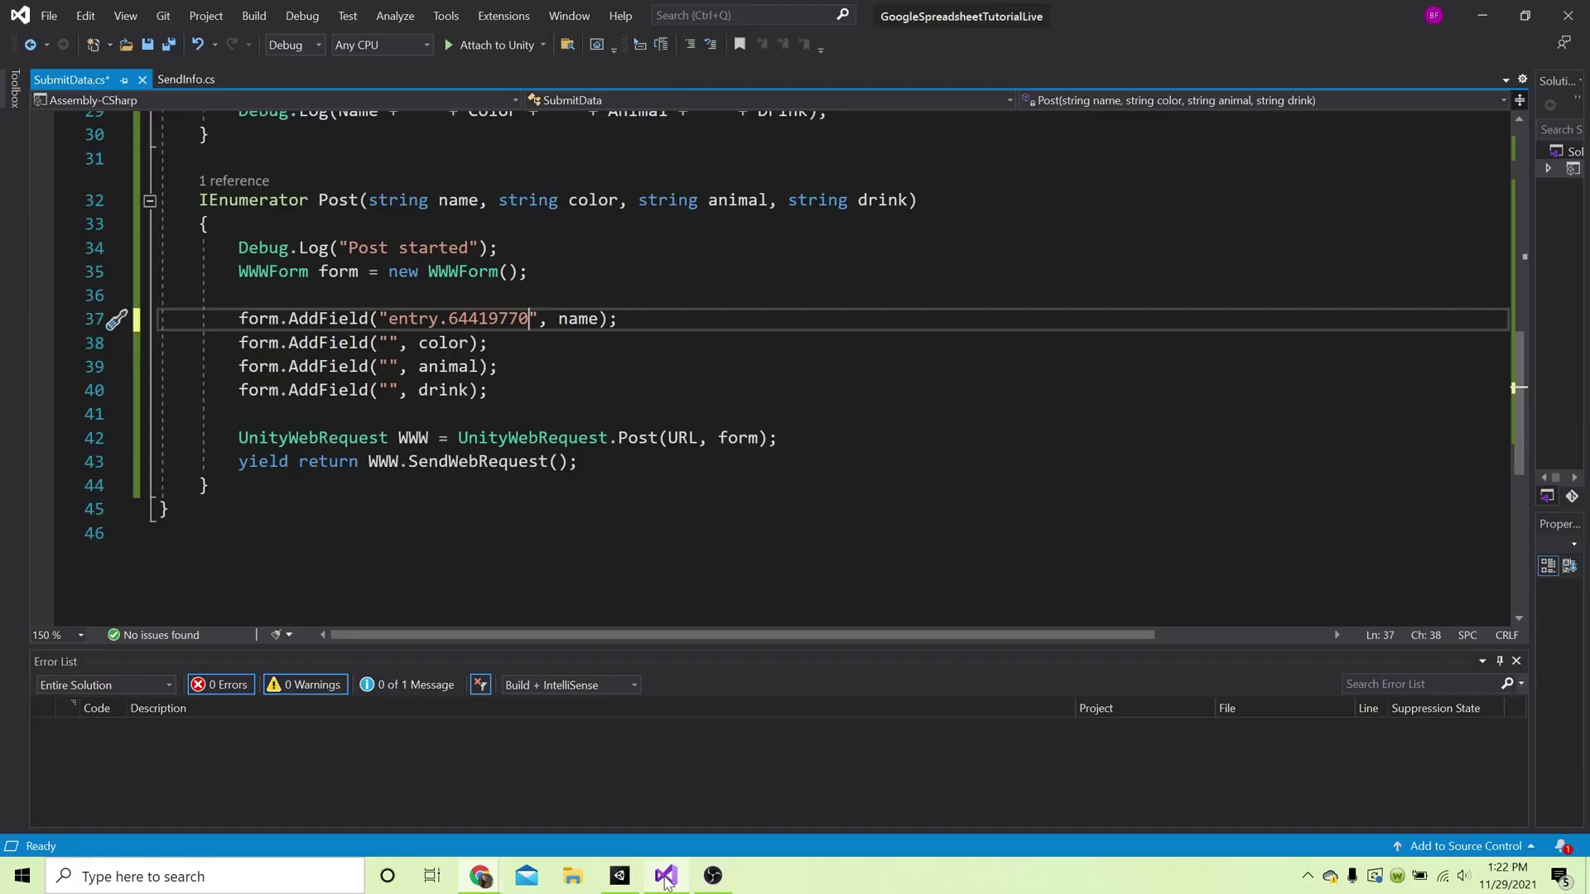
pyautogui.click(387, 344)
pyautogui.click(387, 344)
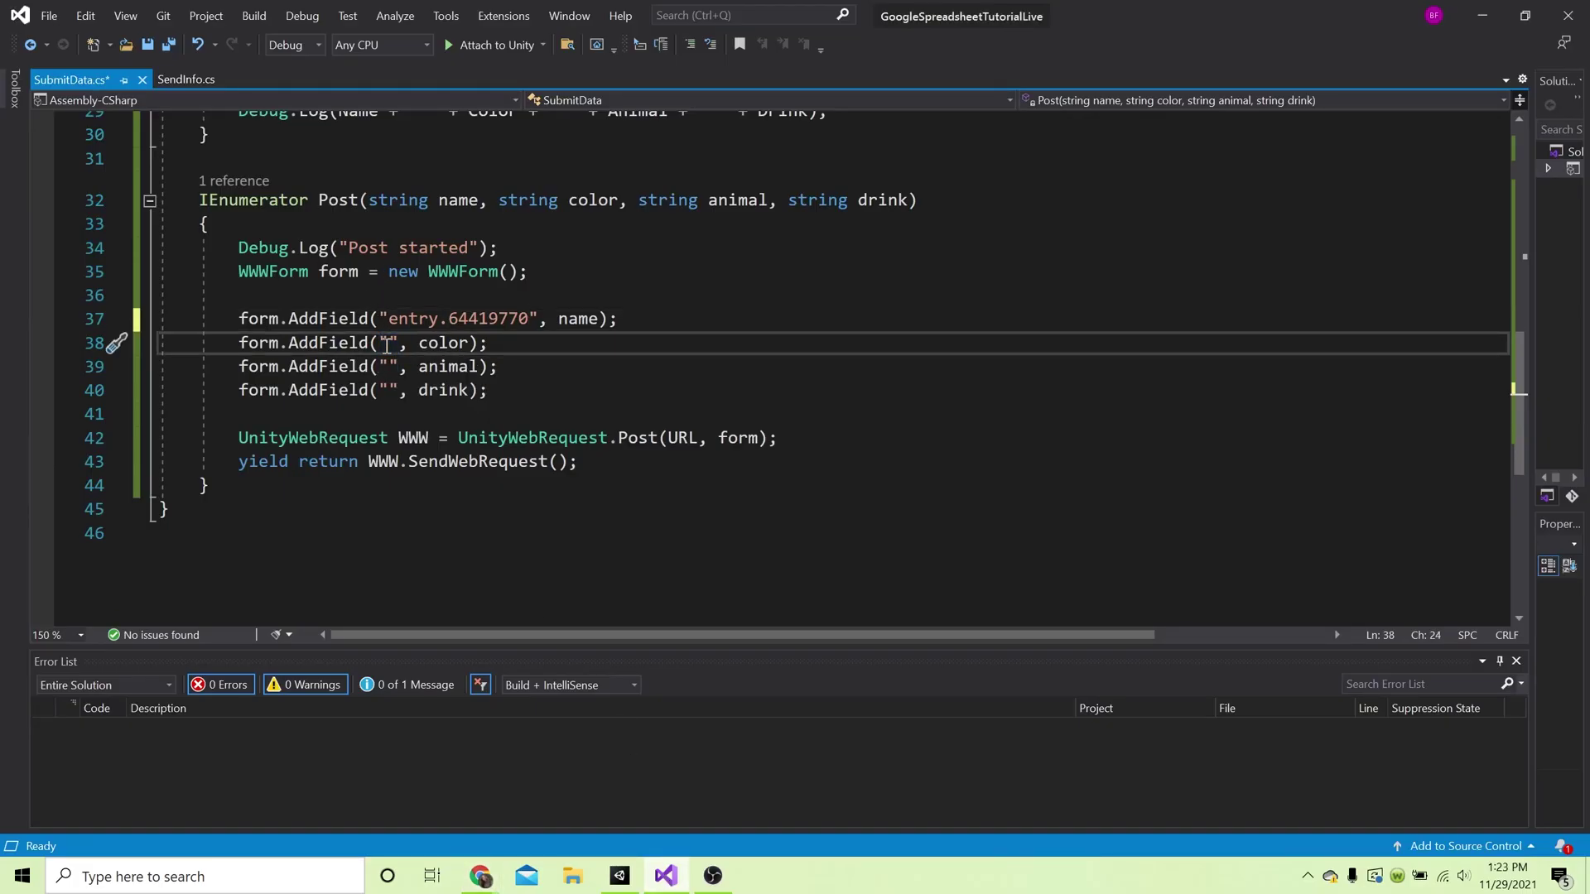
pyautogui.hotkey('ctrl', 'v')
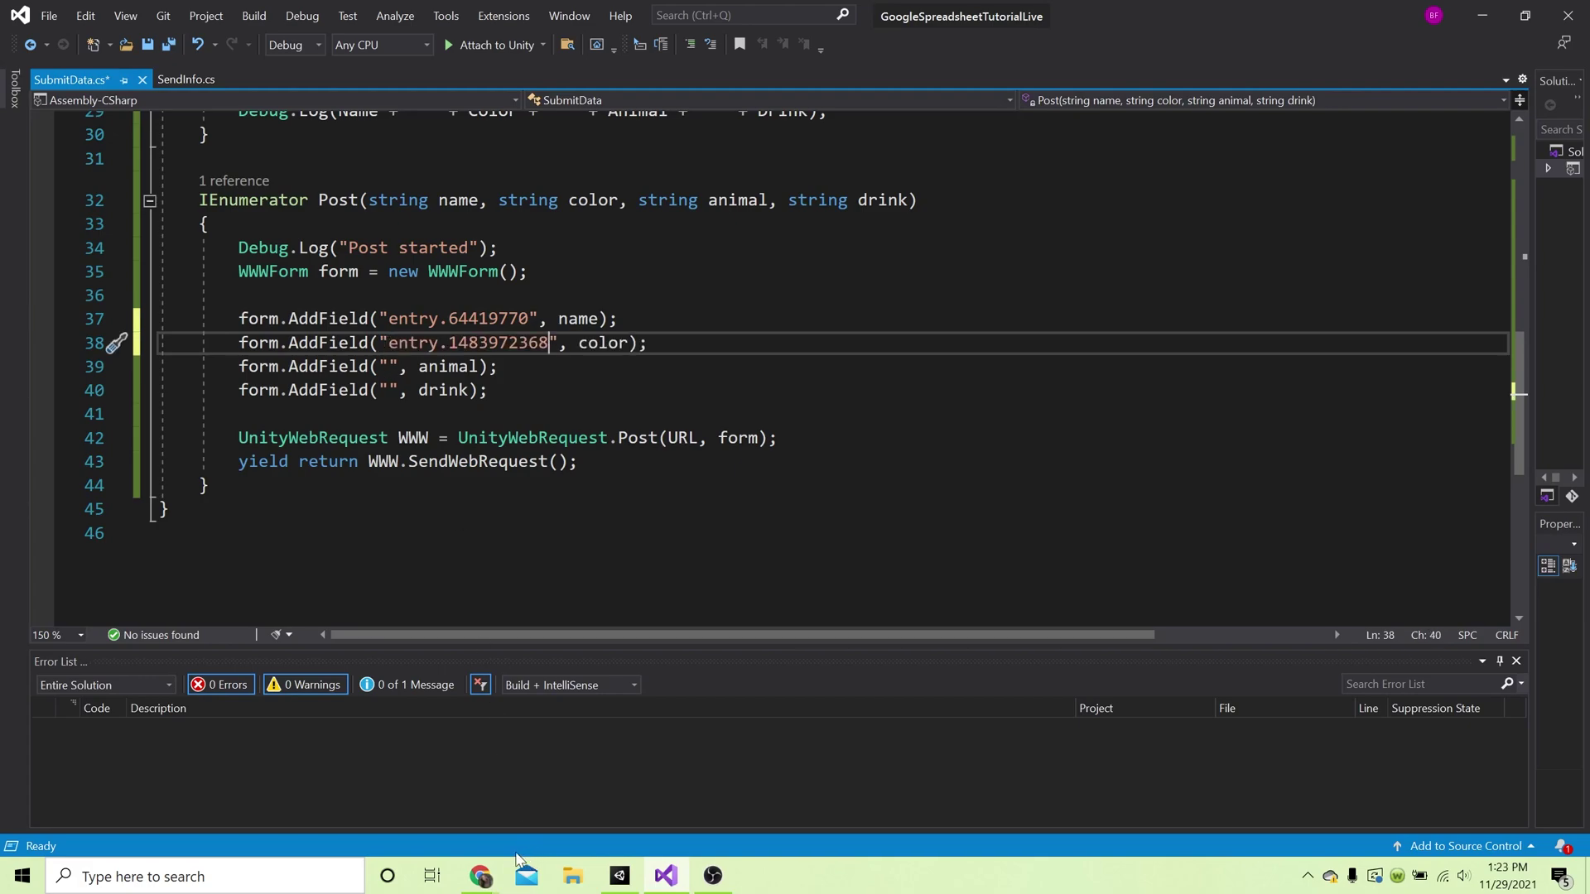
# Copy the Favorite Animal ID entry.1962900237 and paste it into line 39.
pyautogui.moveTo(481, 877)
pyautogui.click(572, 794)
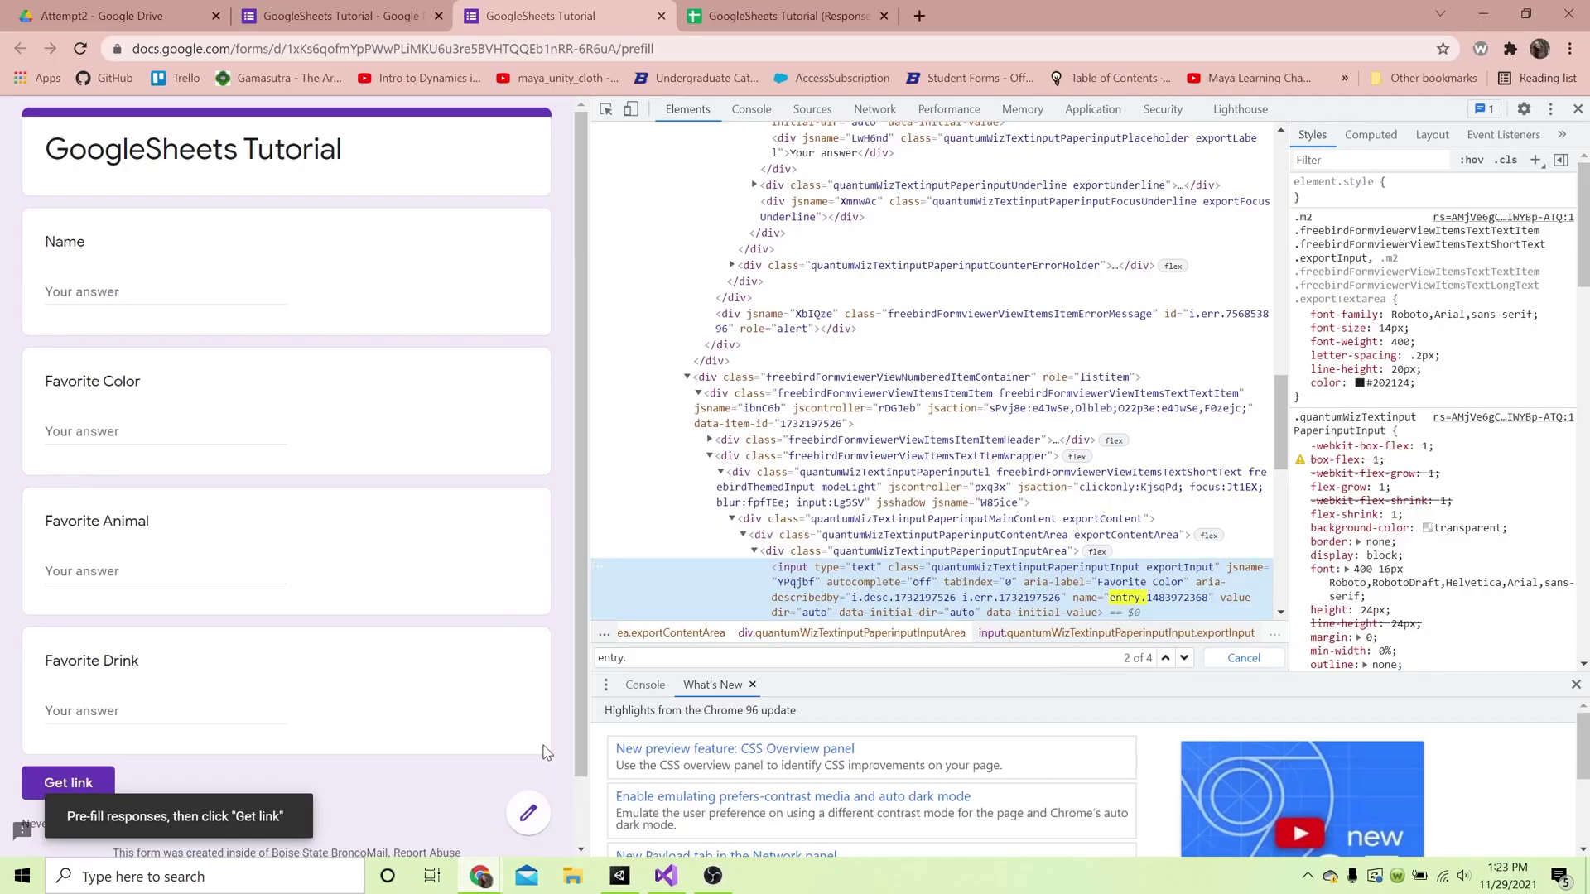
pyautogui.click(1185, 659)
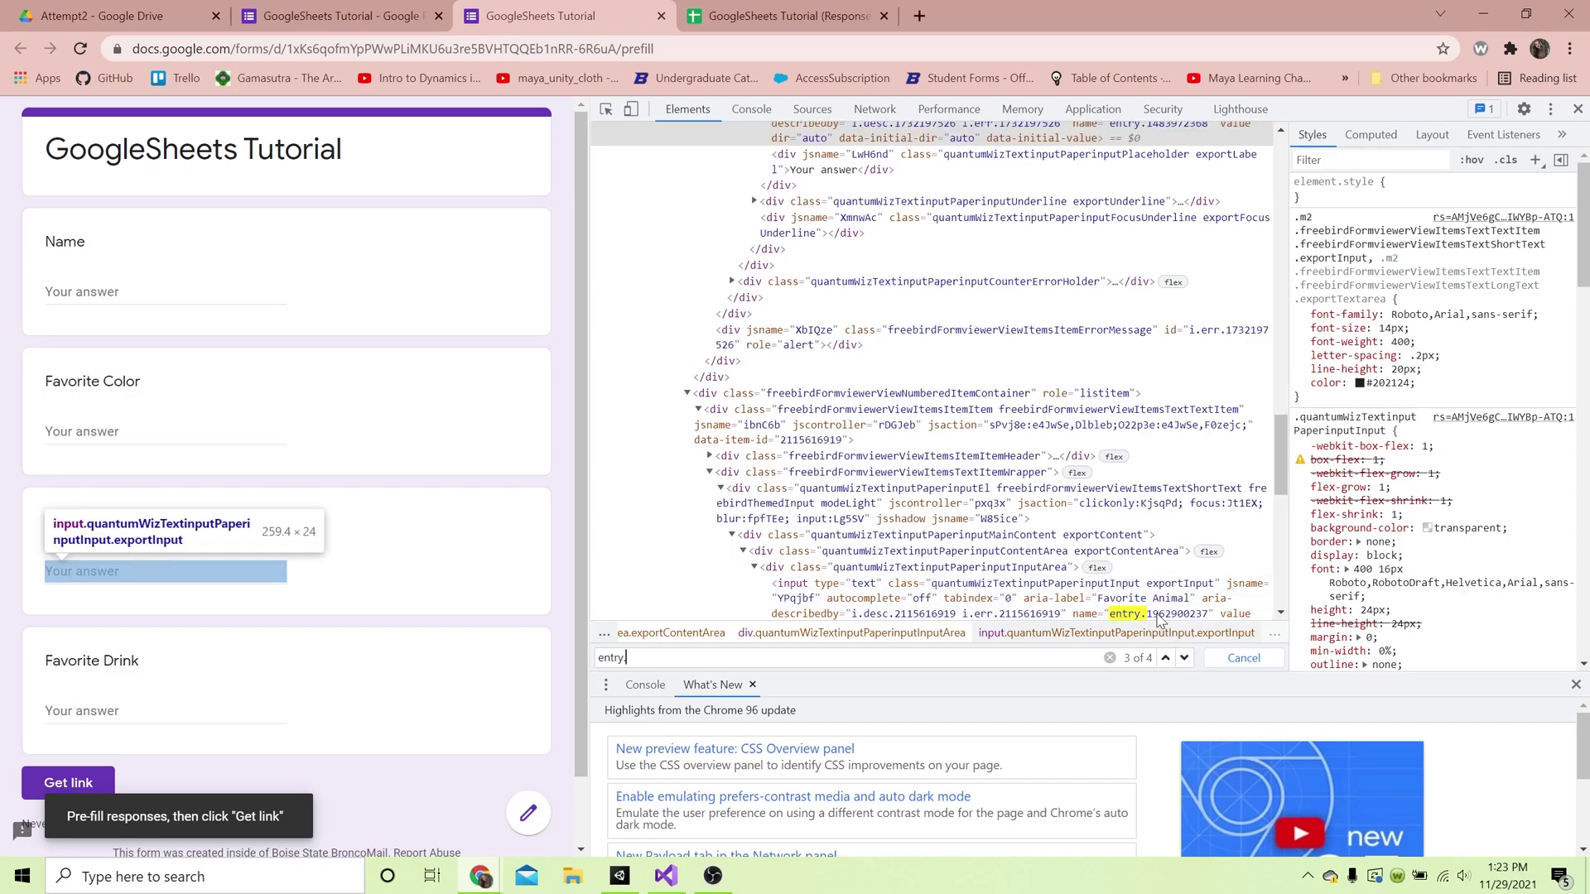
pyautogui.doubleClick(1159, 617)
pyautogui.hotkey('ctrl', 'c')
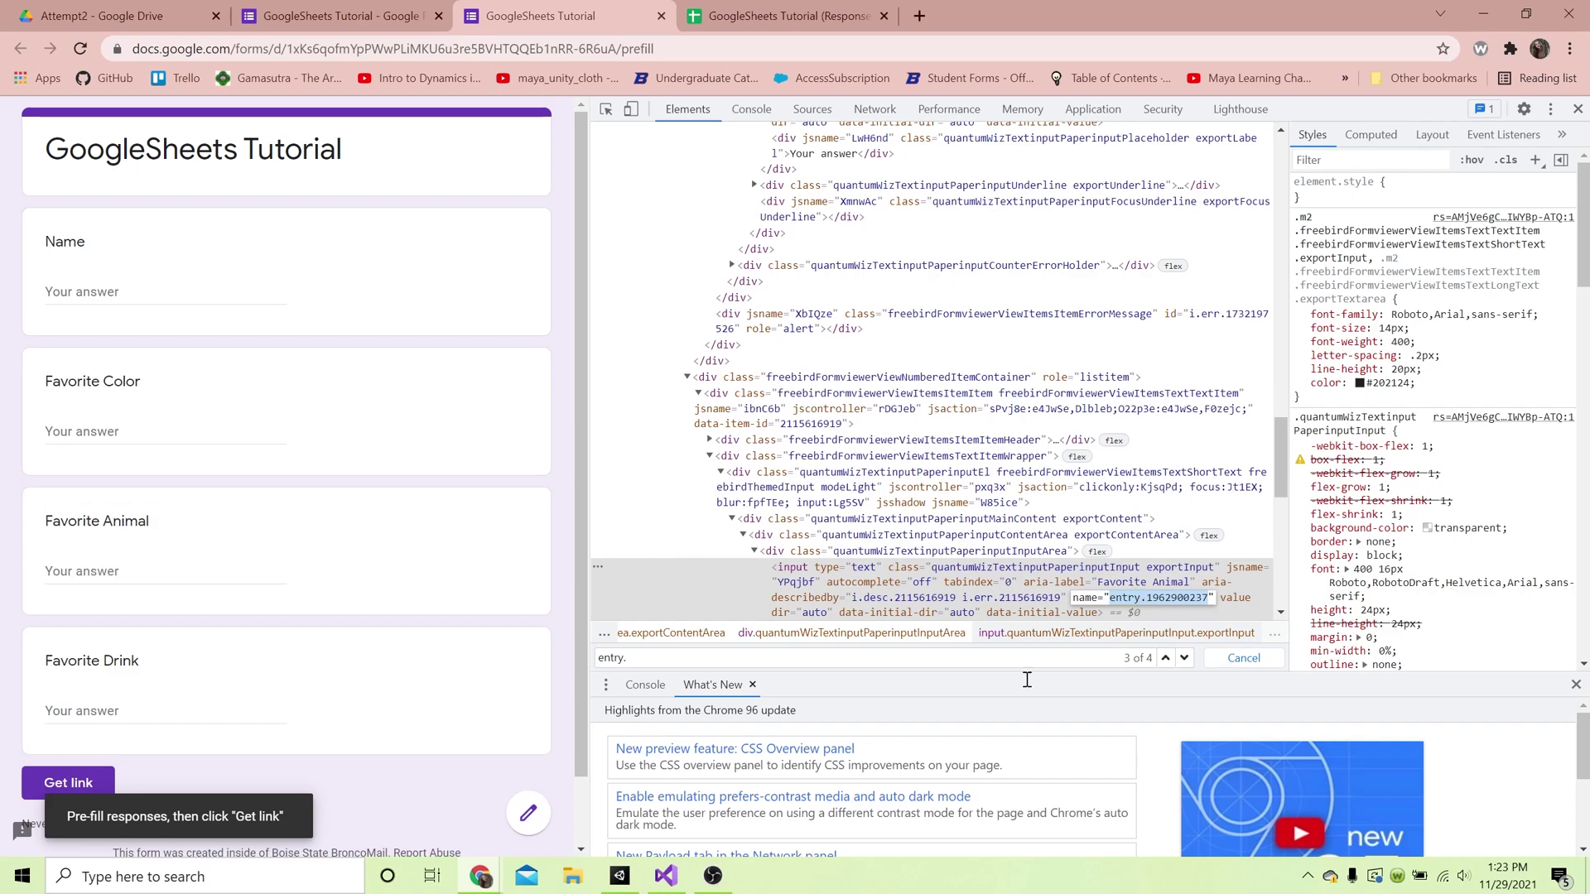
pyautogui.click(666, 875)
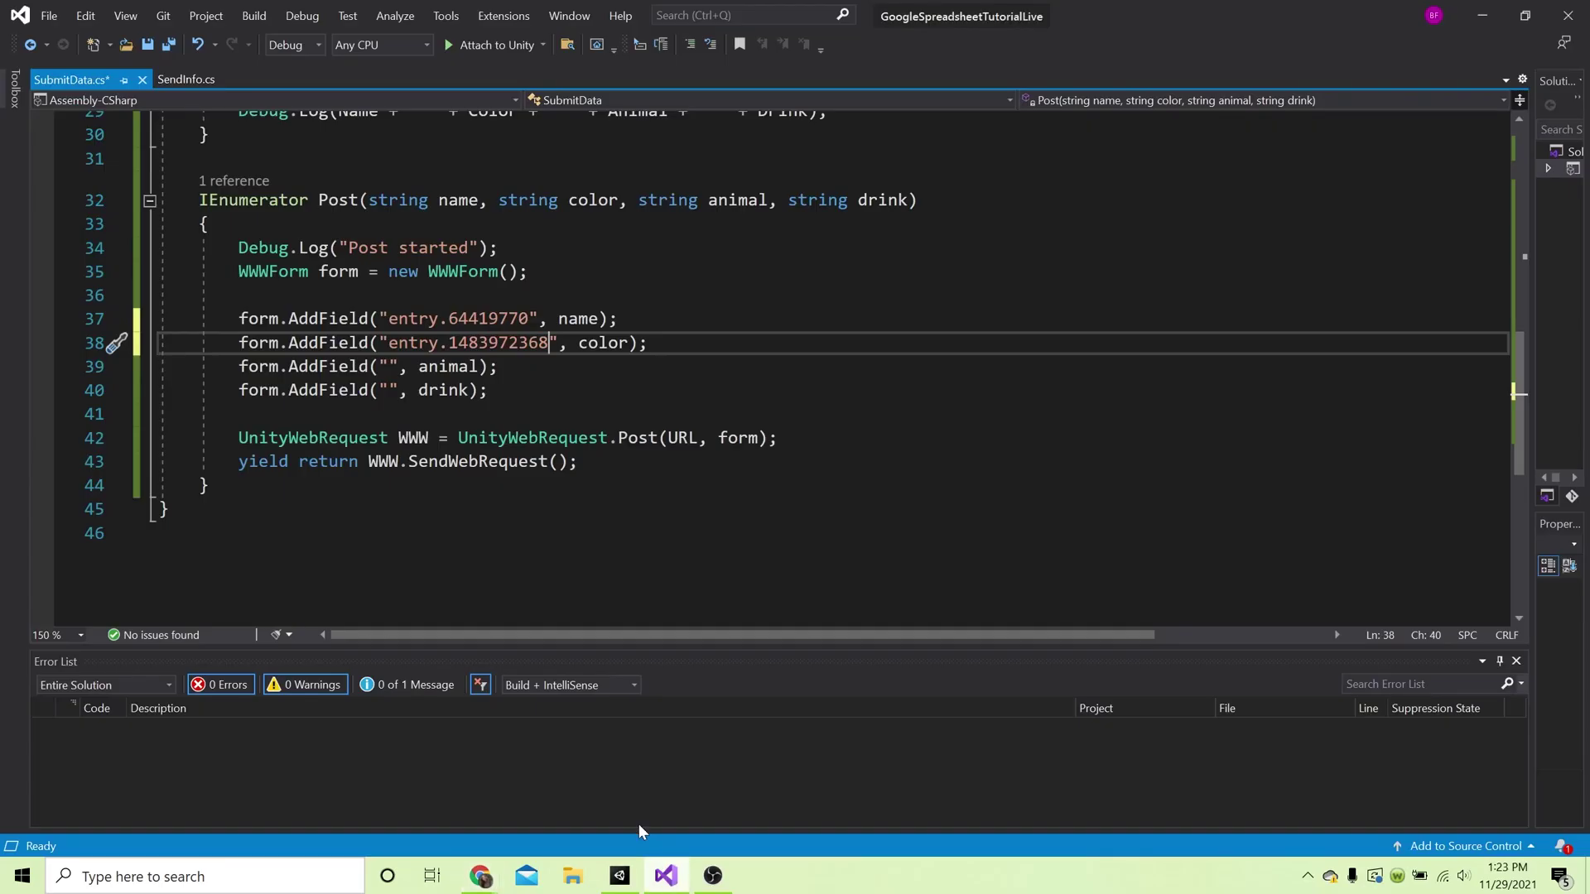
pyautogui.click(401, 364)
pyautogui.hotkey('ctrl', 'v')
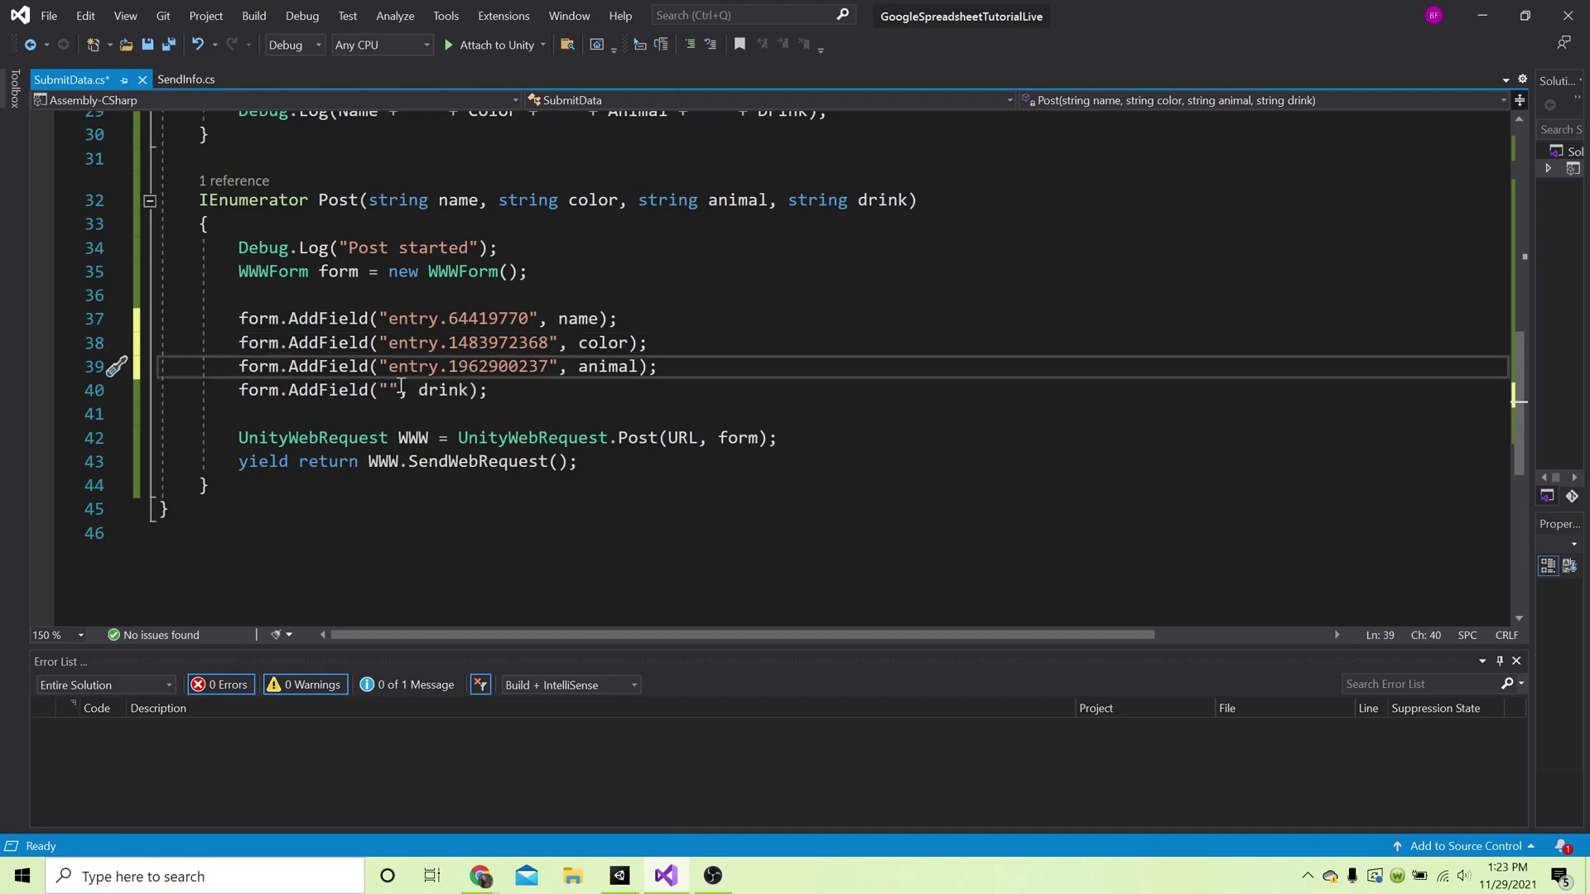
# Paste the Favorite Drink ID entry.479145050 into line 40 and save the script.
pyautogui.click(401, 389)
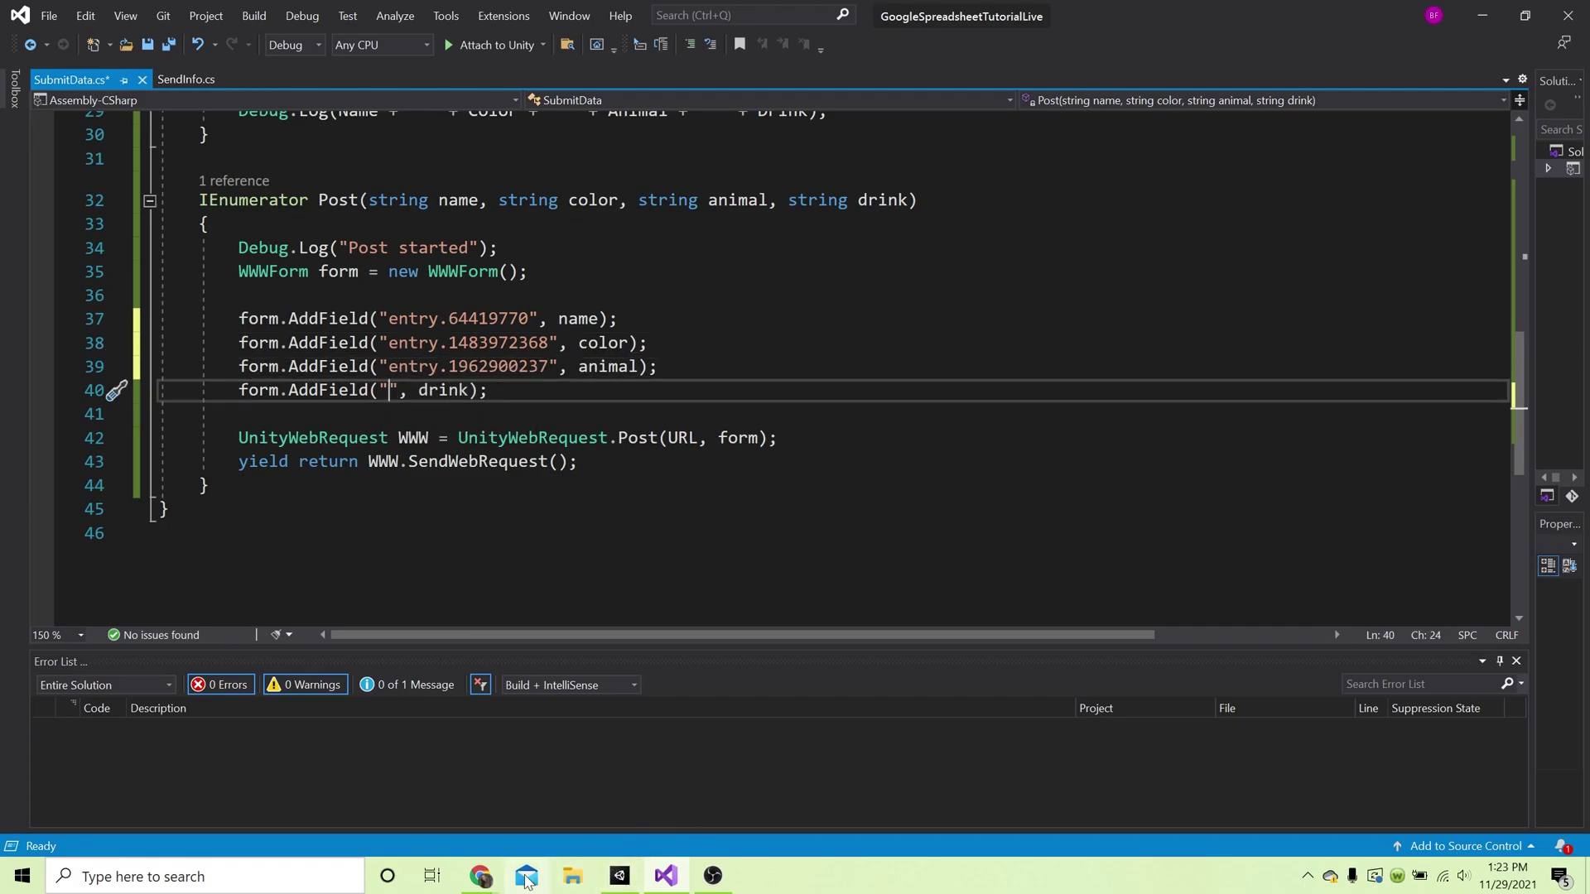
pyautogui.moveTo(480, 875)
pyautogui.click(596, 791)
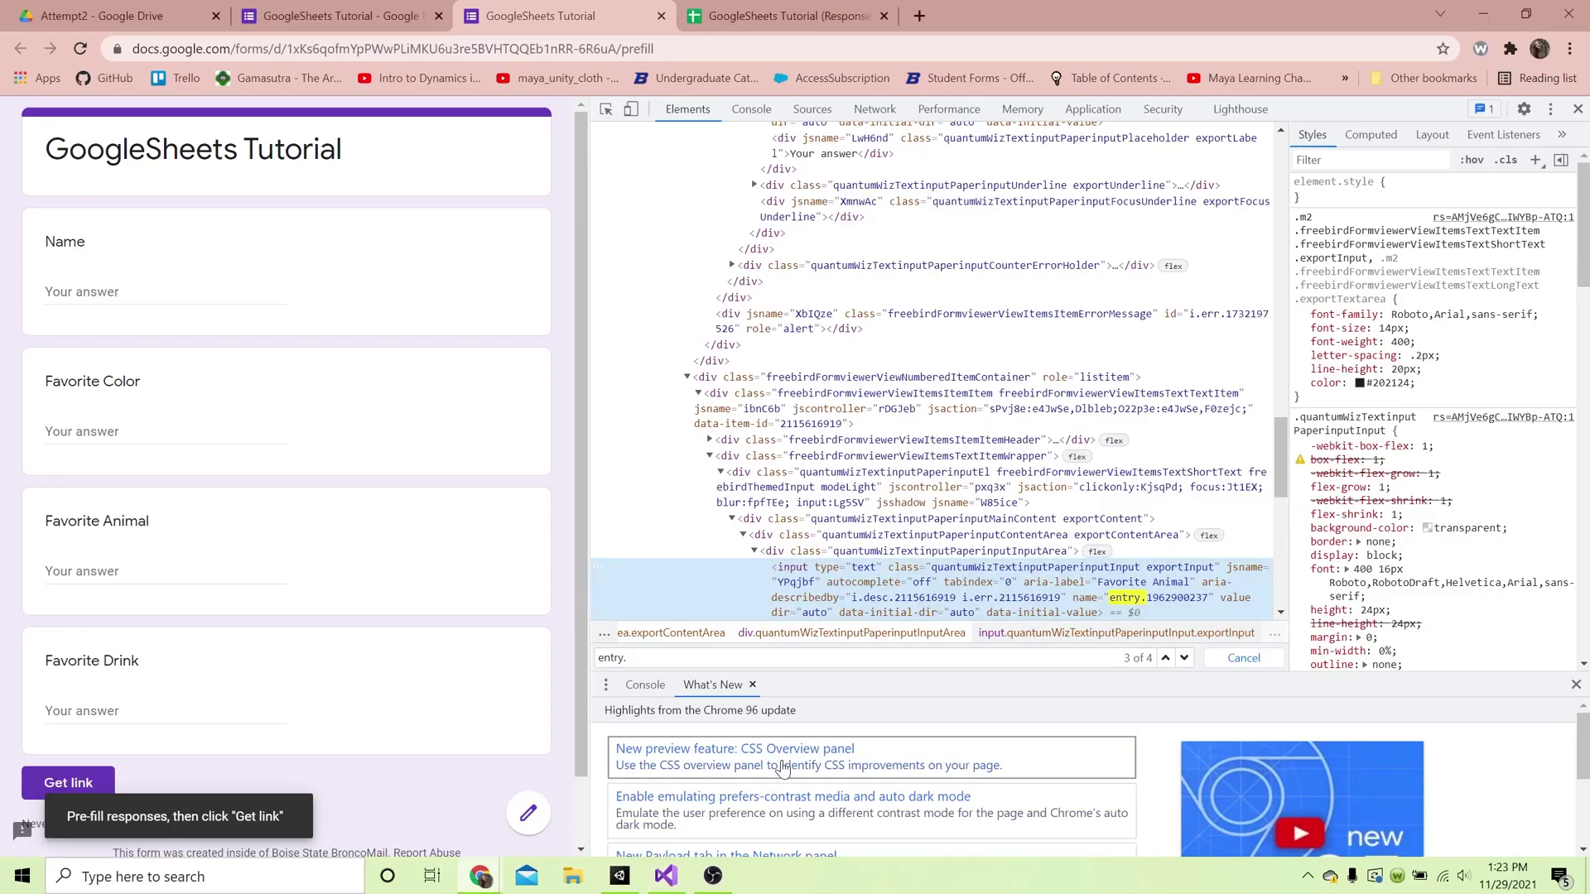
pyautogui.click(1190, 664)
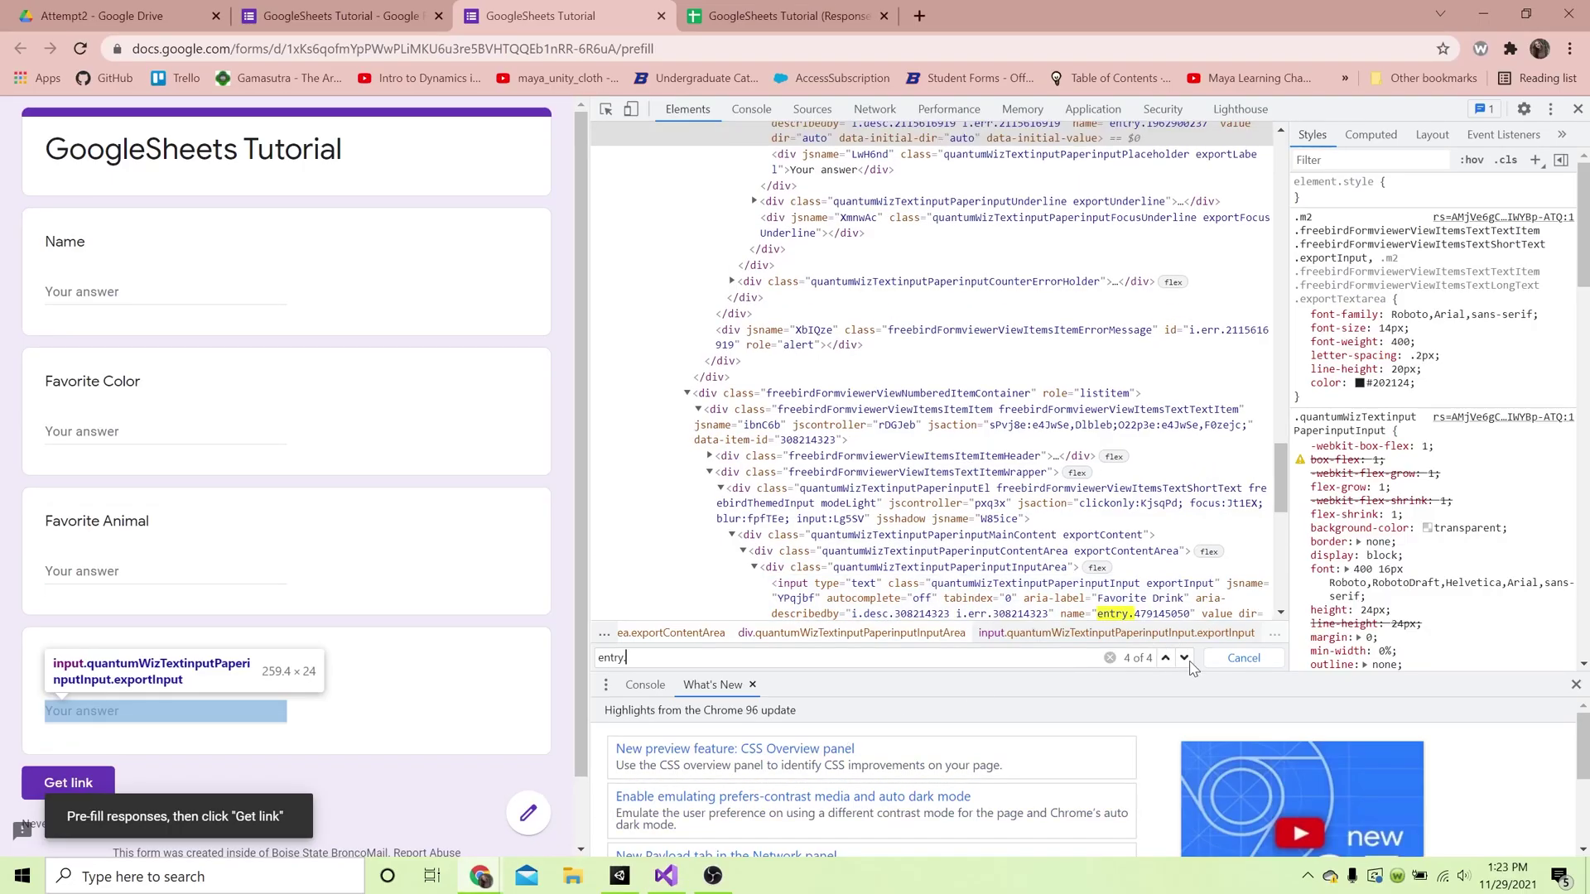
pyautogui.scroll(-1, 1157, 620)
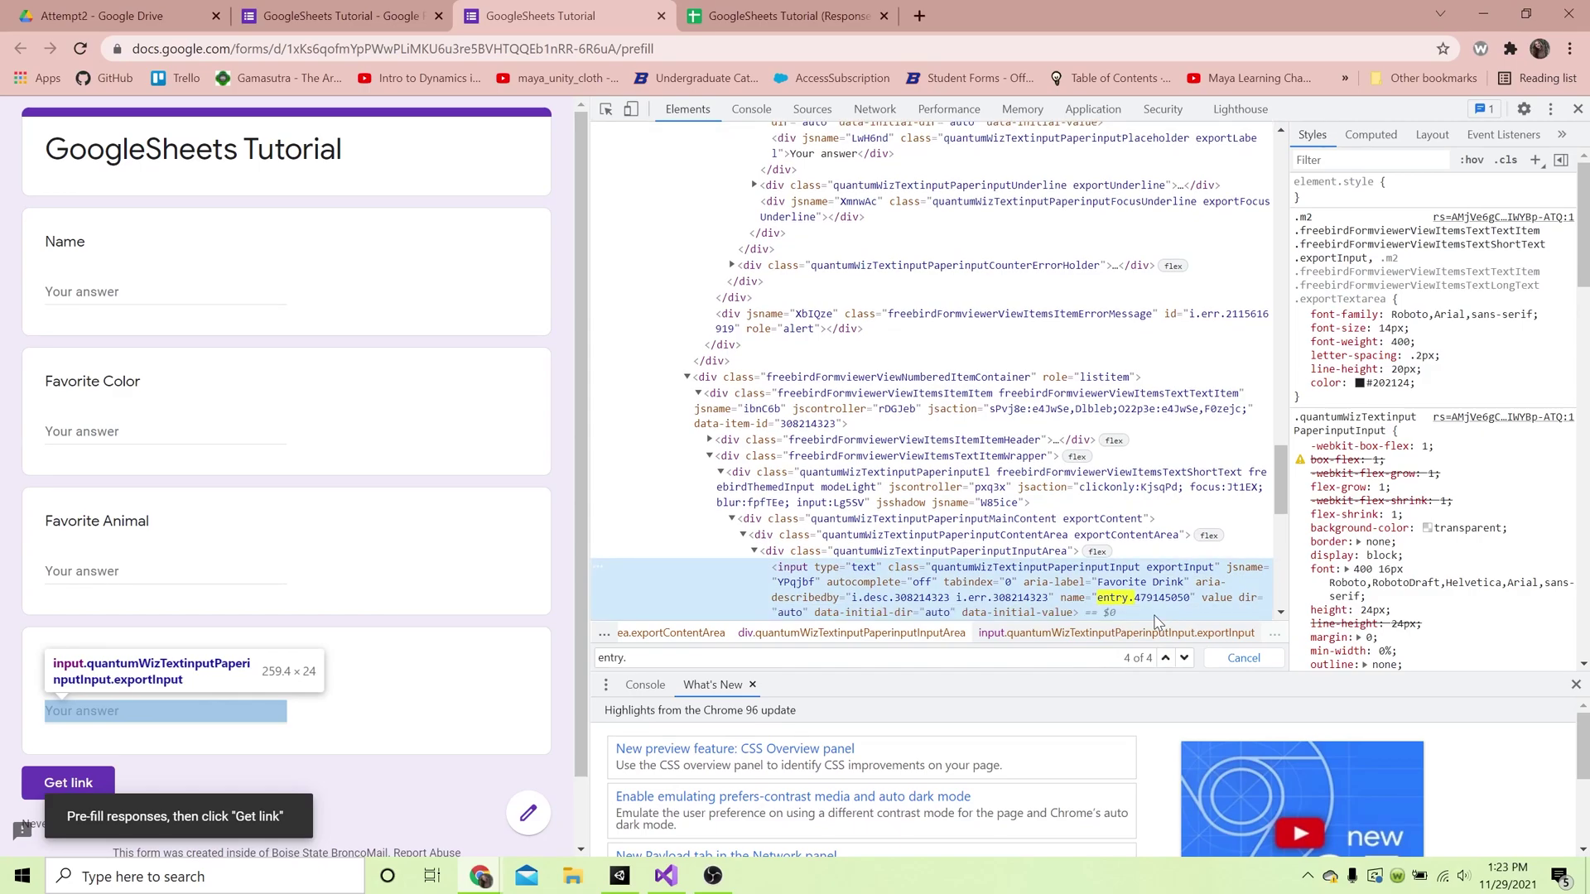
pyautogui.doubleClick(1156, 599)
pyautogui.hotkey('ctrl', 'c')
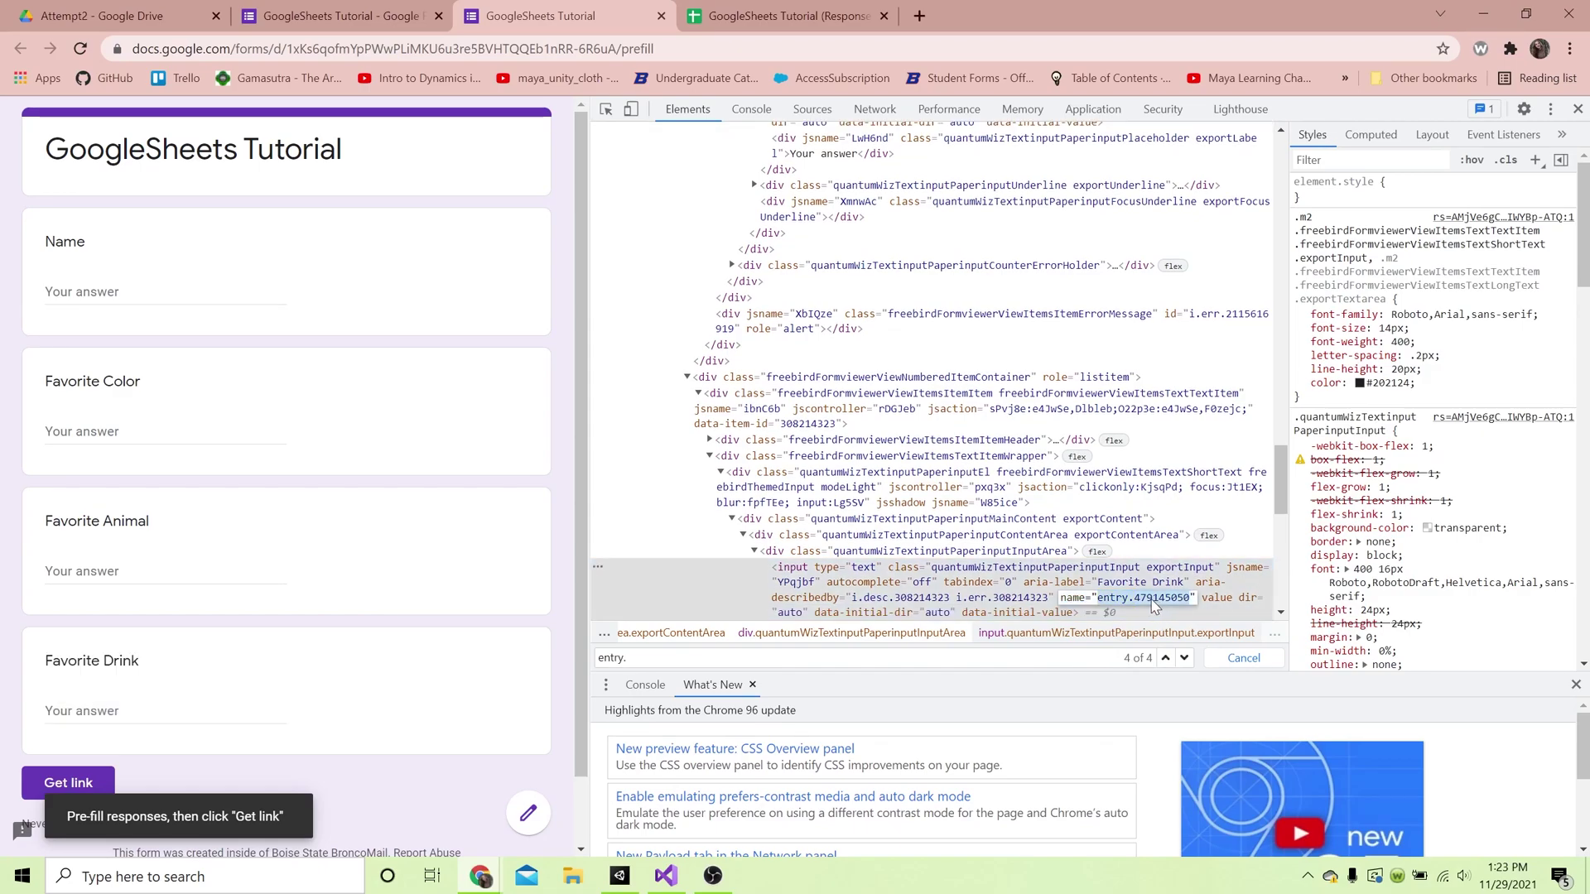
pyautogui.click(665, 875)
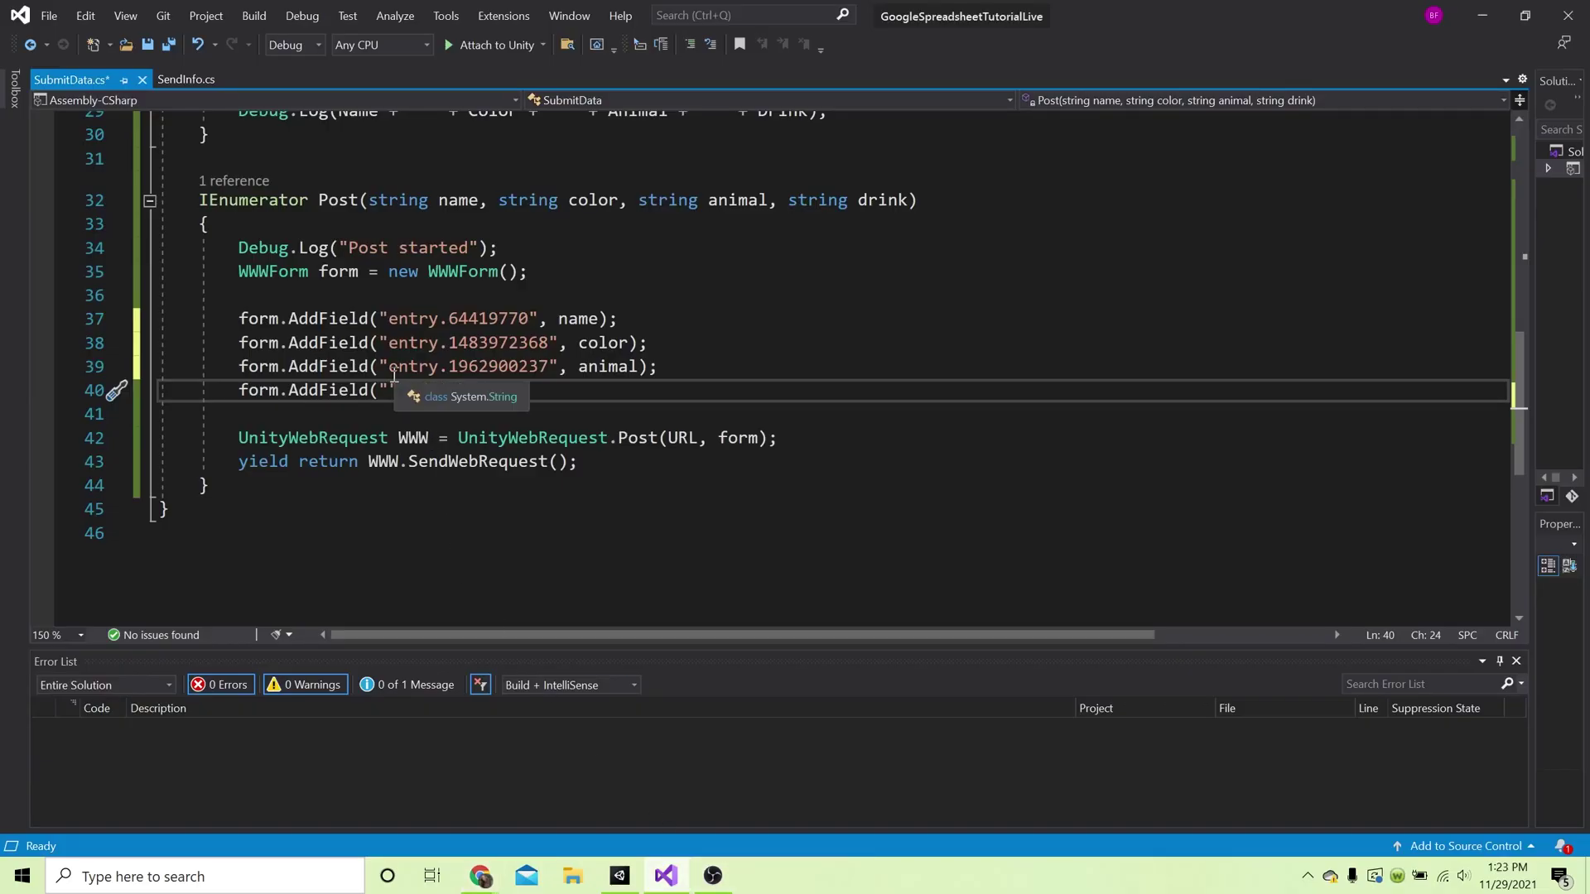
pyautogui.hotkey('ctrl', 'v')
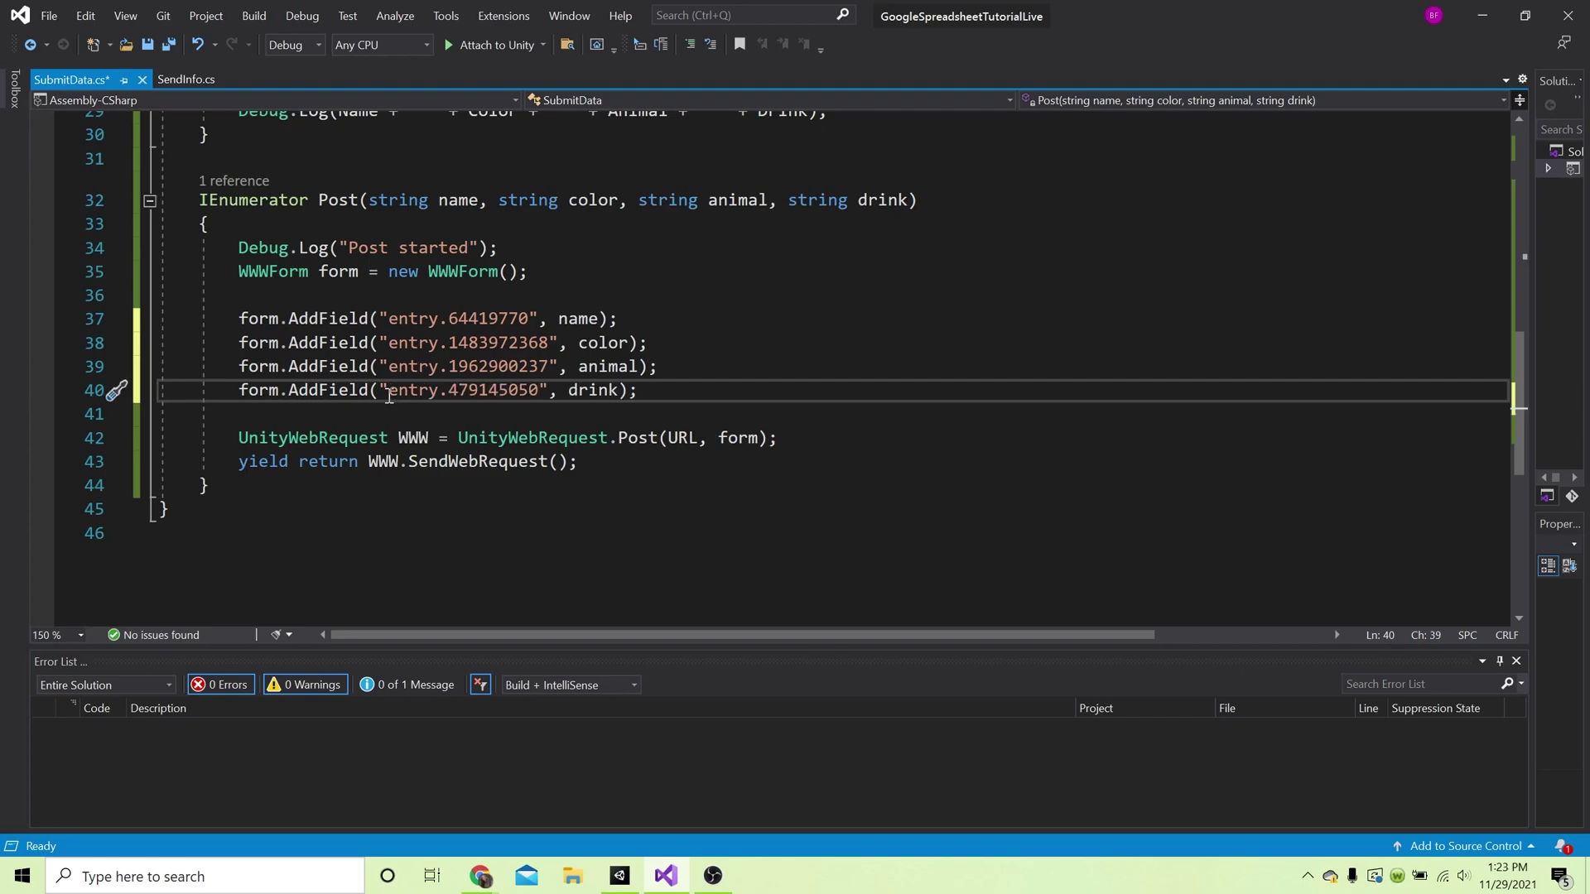
pyautogui.hotkey('ctrl', 's')
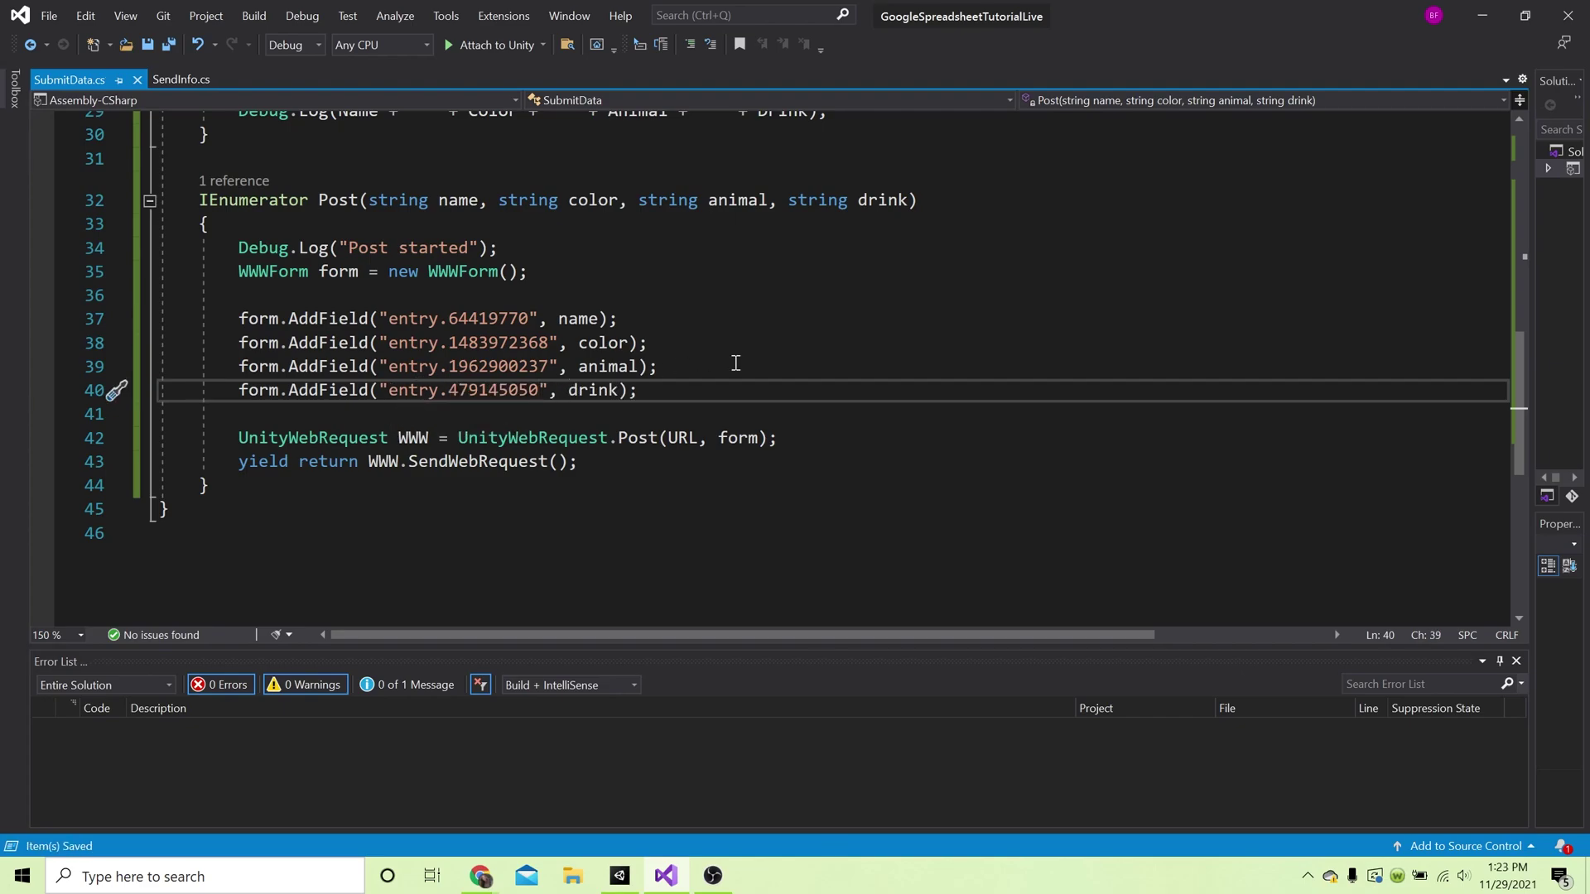
pyautogui.scroll(10, 736, 363)
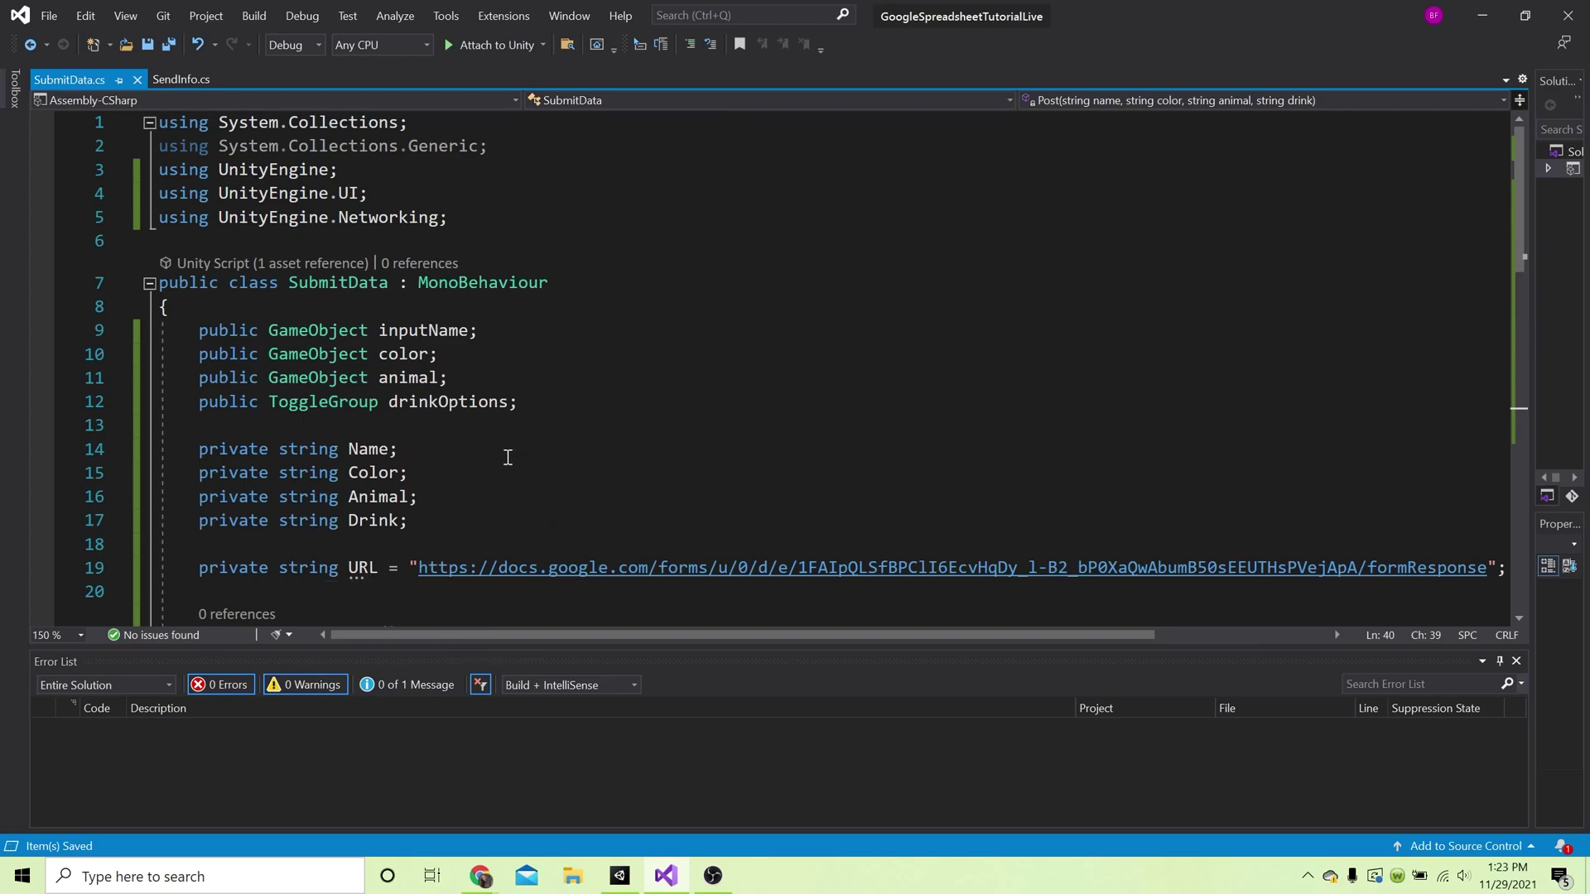
pyautogui.scroll(-8, 525, 459)
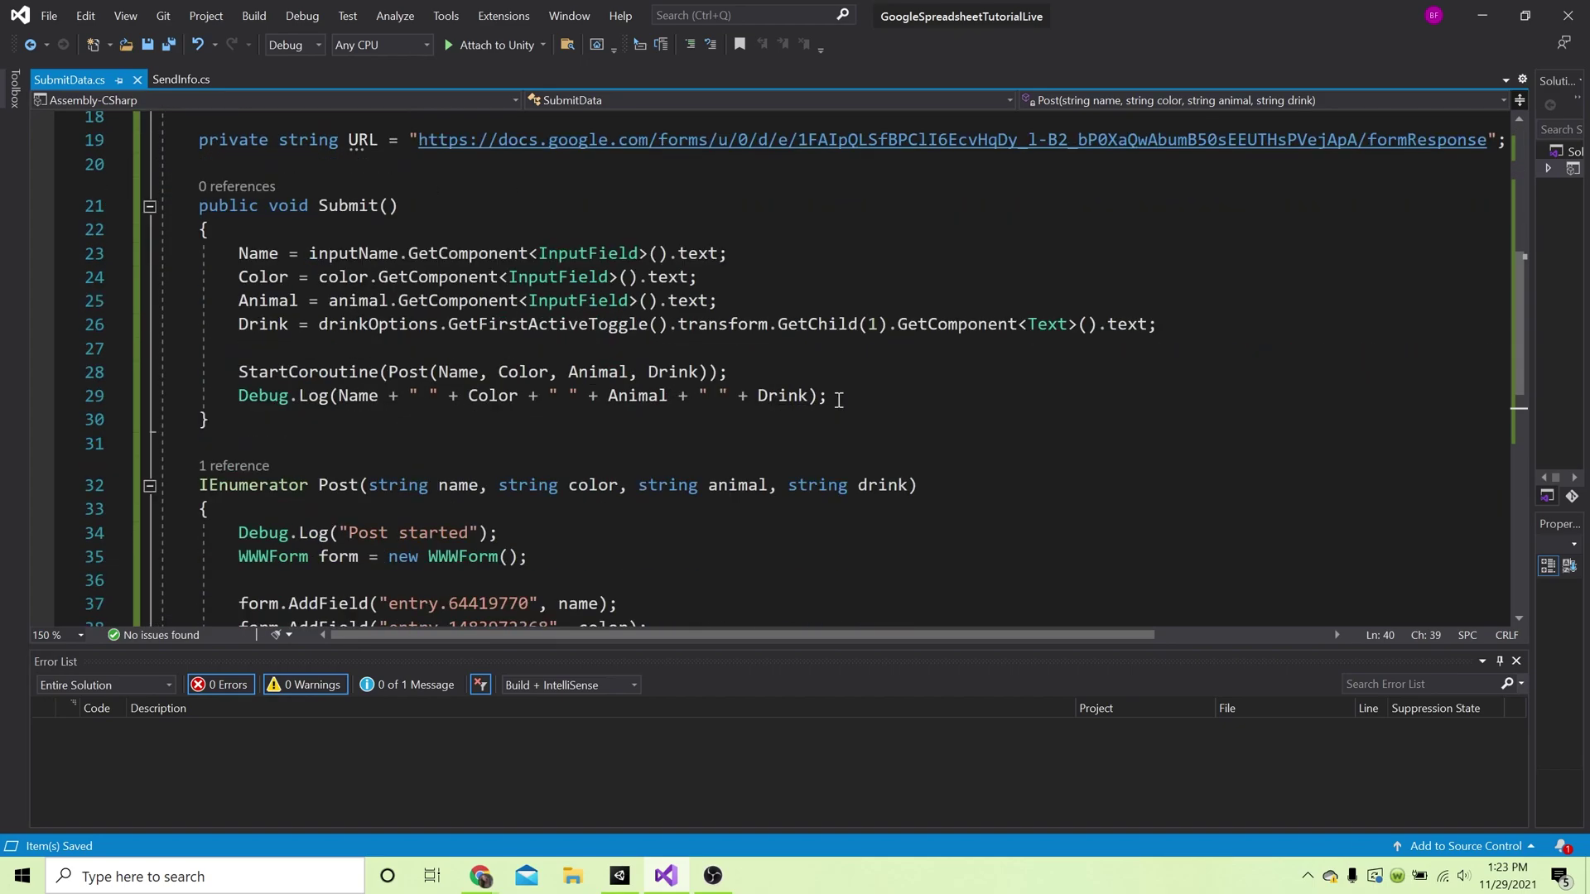
pyautogui.scroll(3, 957, 445)
# In Unity, select SendButton under Canvas and scroll the Inspector to its empty On Click list.
pyautogui.click(619, 876)
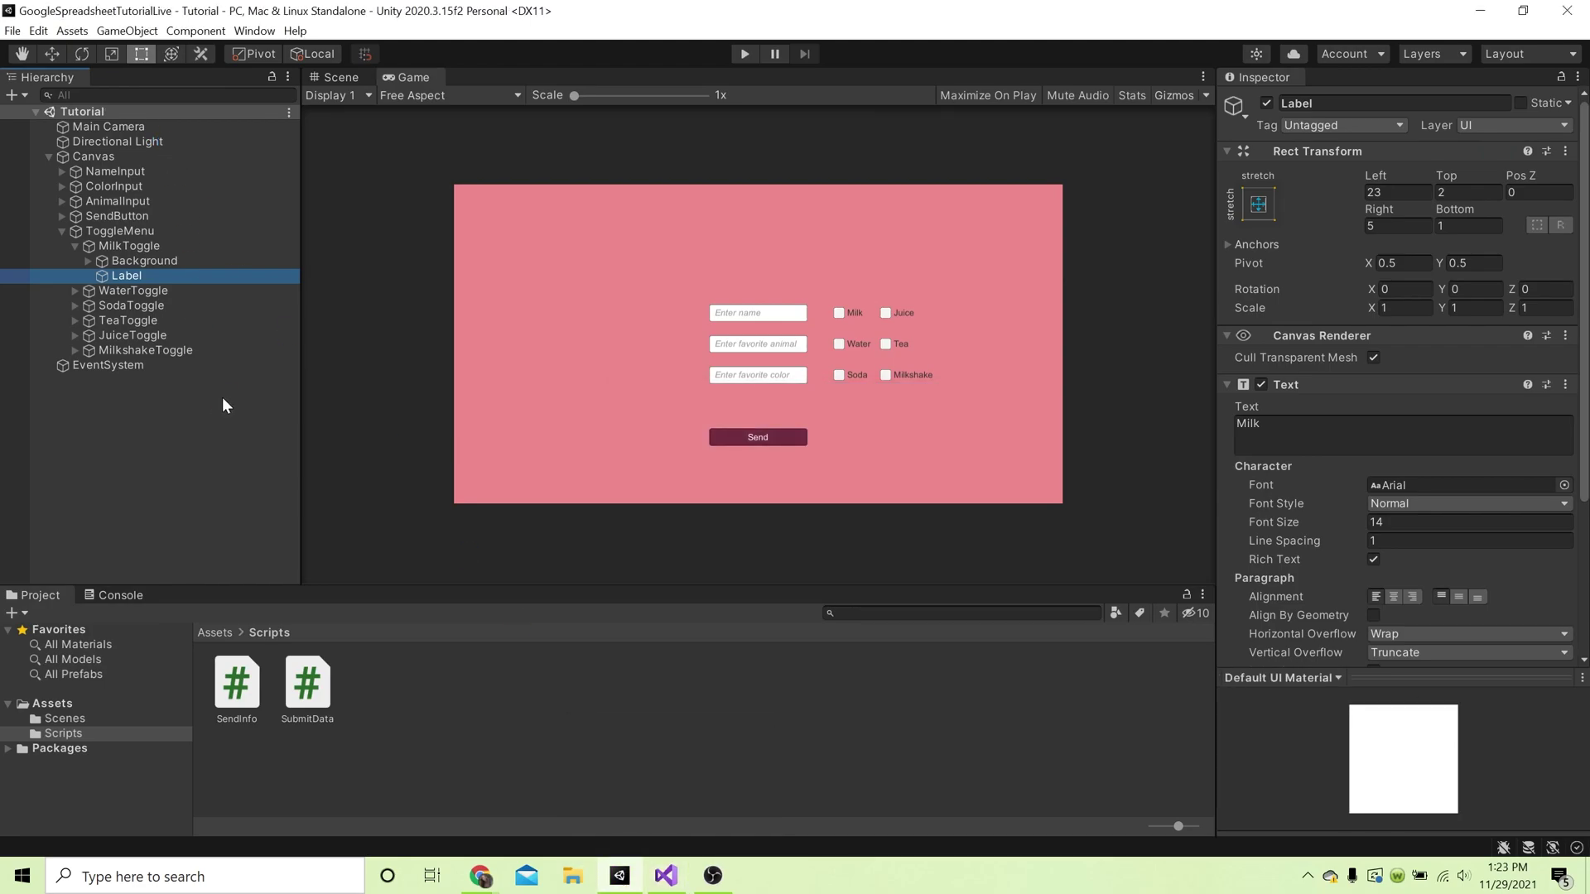
pyautogui.click(93, 155)
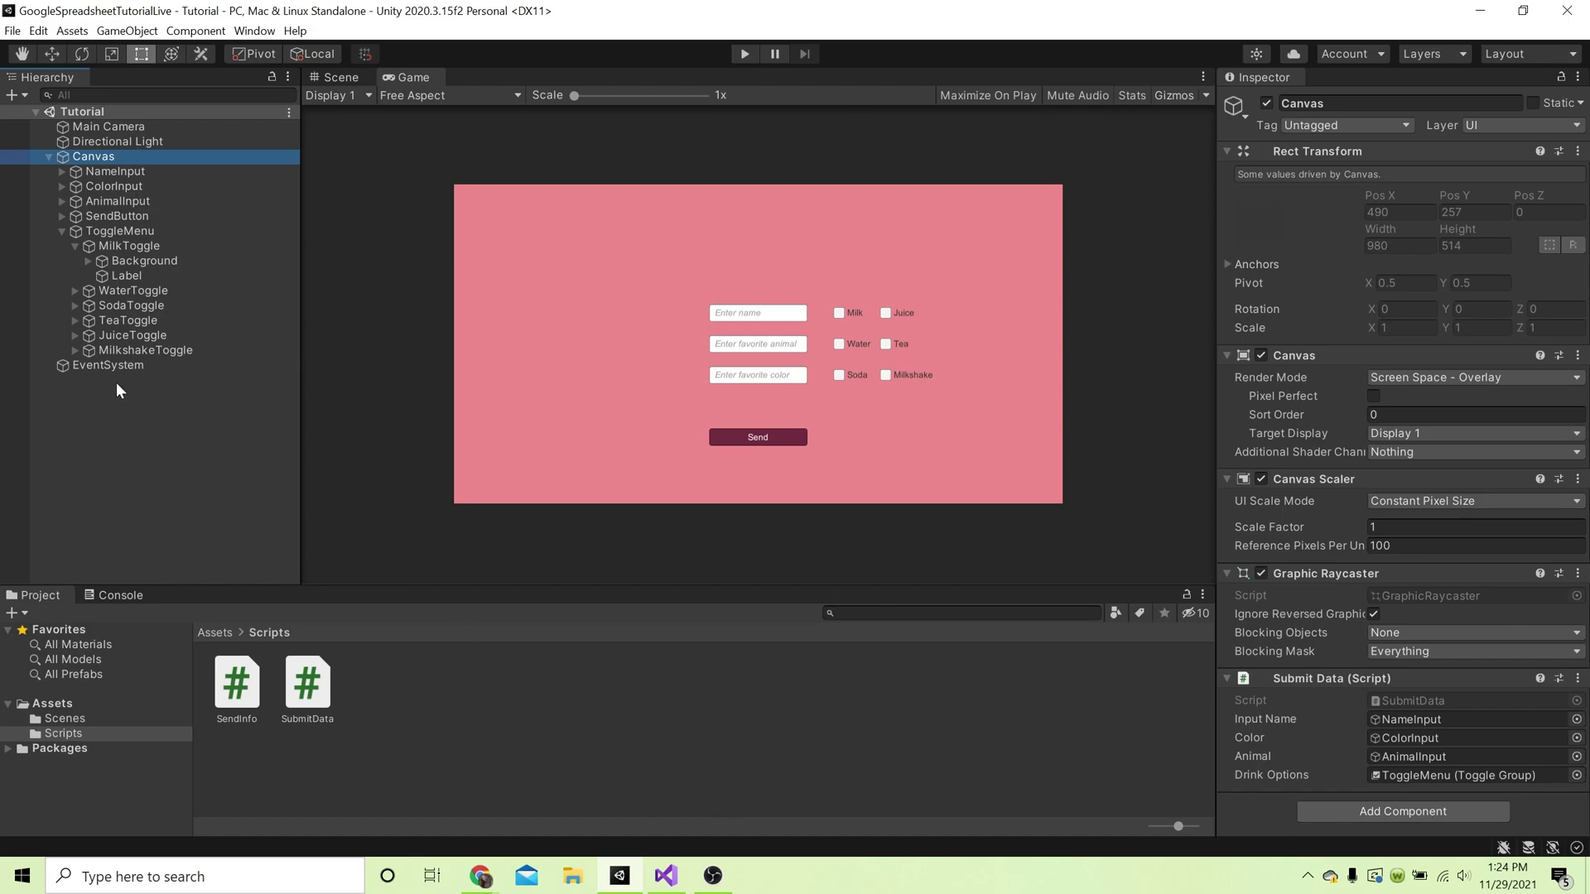
pyautogui.click(123, 218)
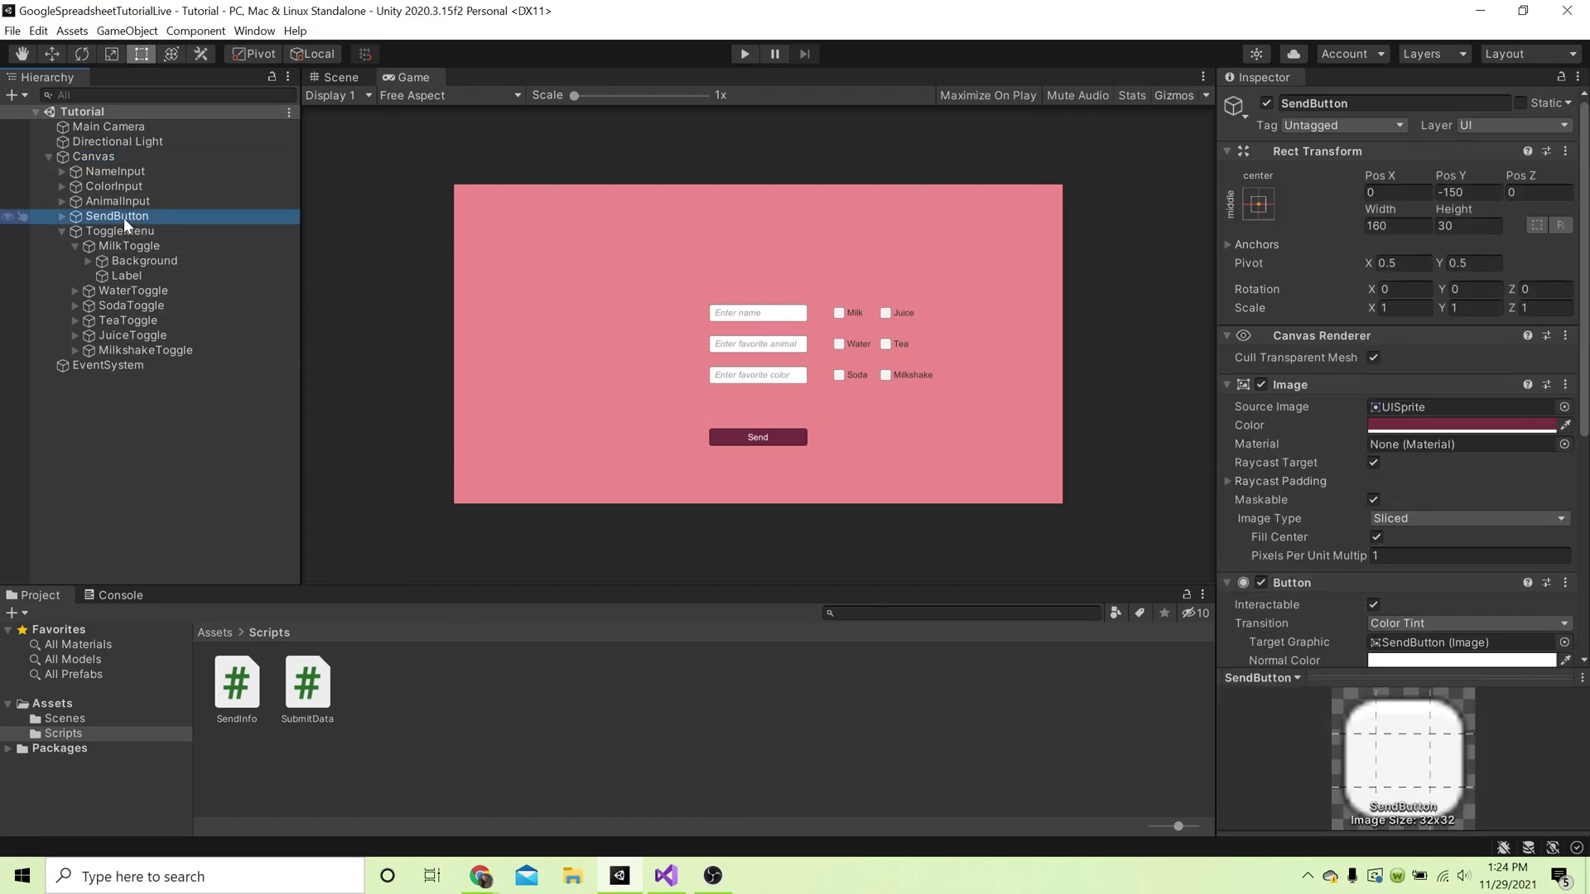
pyautogui.scroll(-5, 1350, 410)
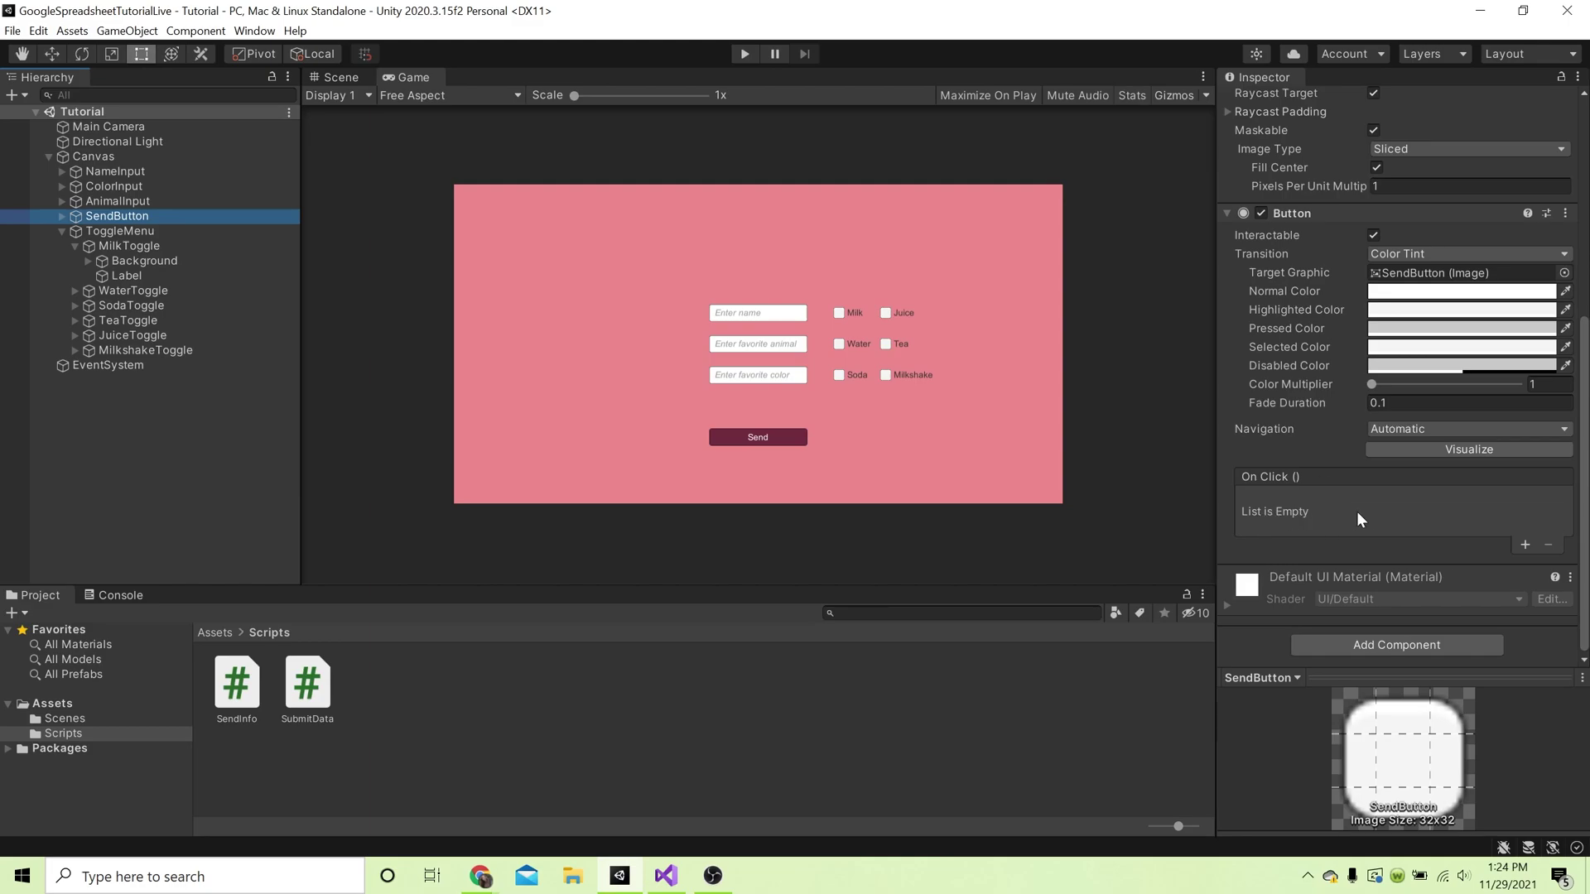
# Add an On Click event calling SubmitData.Submit () on the Canvas, and save the Tutorial scene.
pyautogui.click(1524, 546)
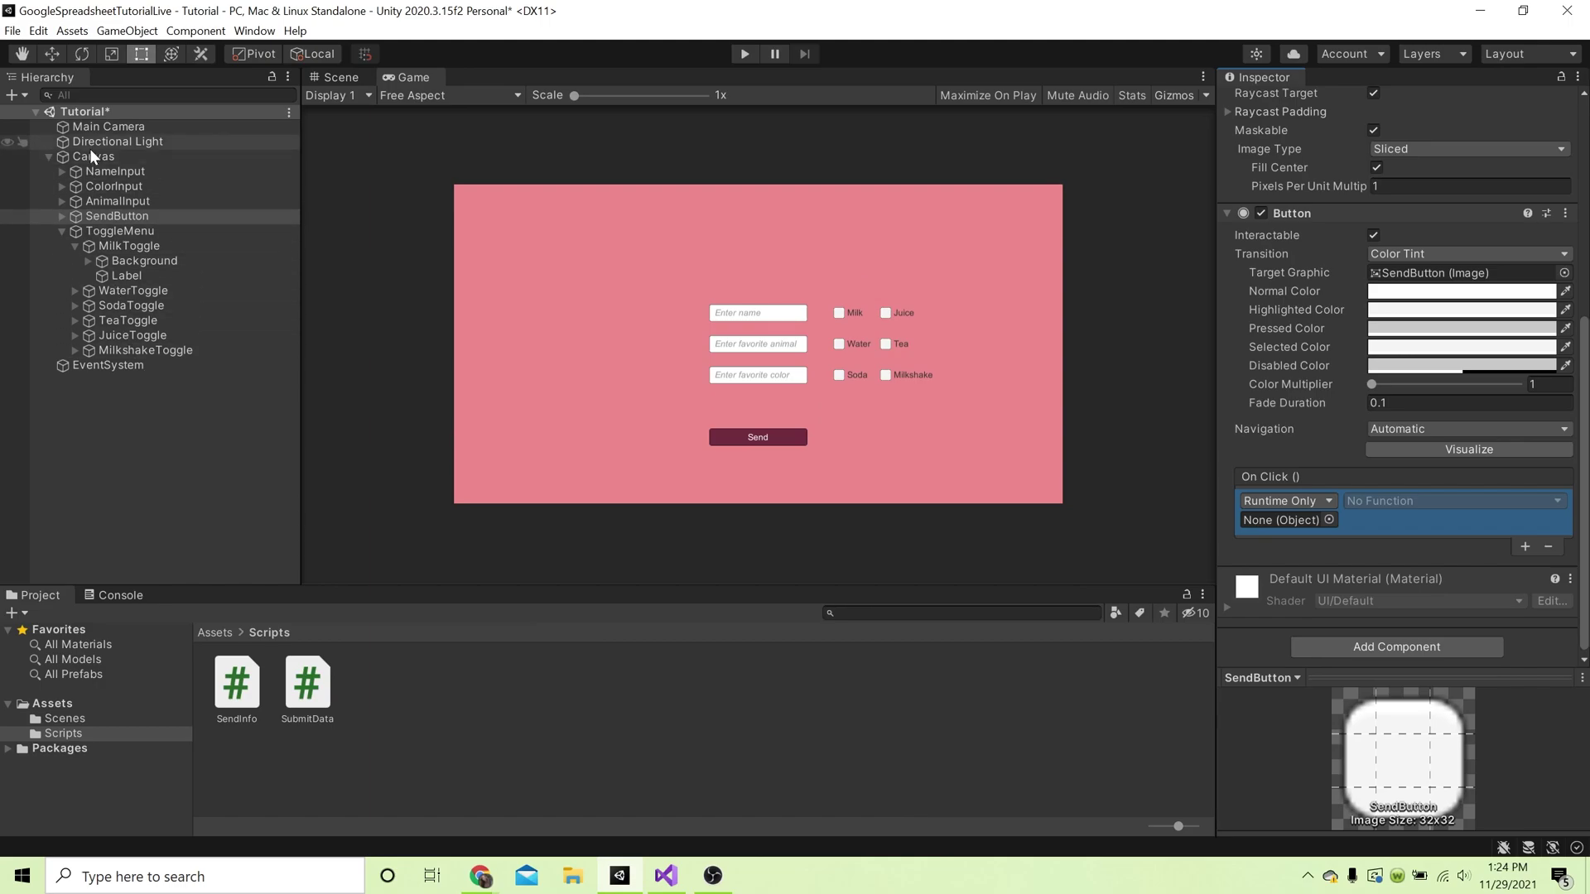
pyautogui.moveTo(91, 156); pyautogui.dragTo(1290, 520)
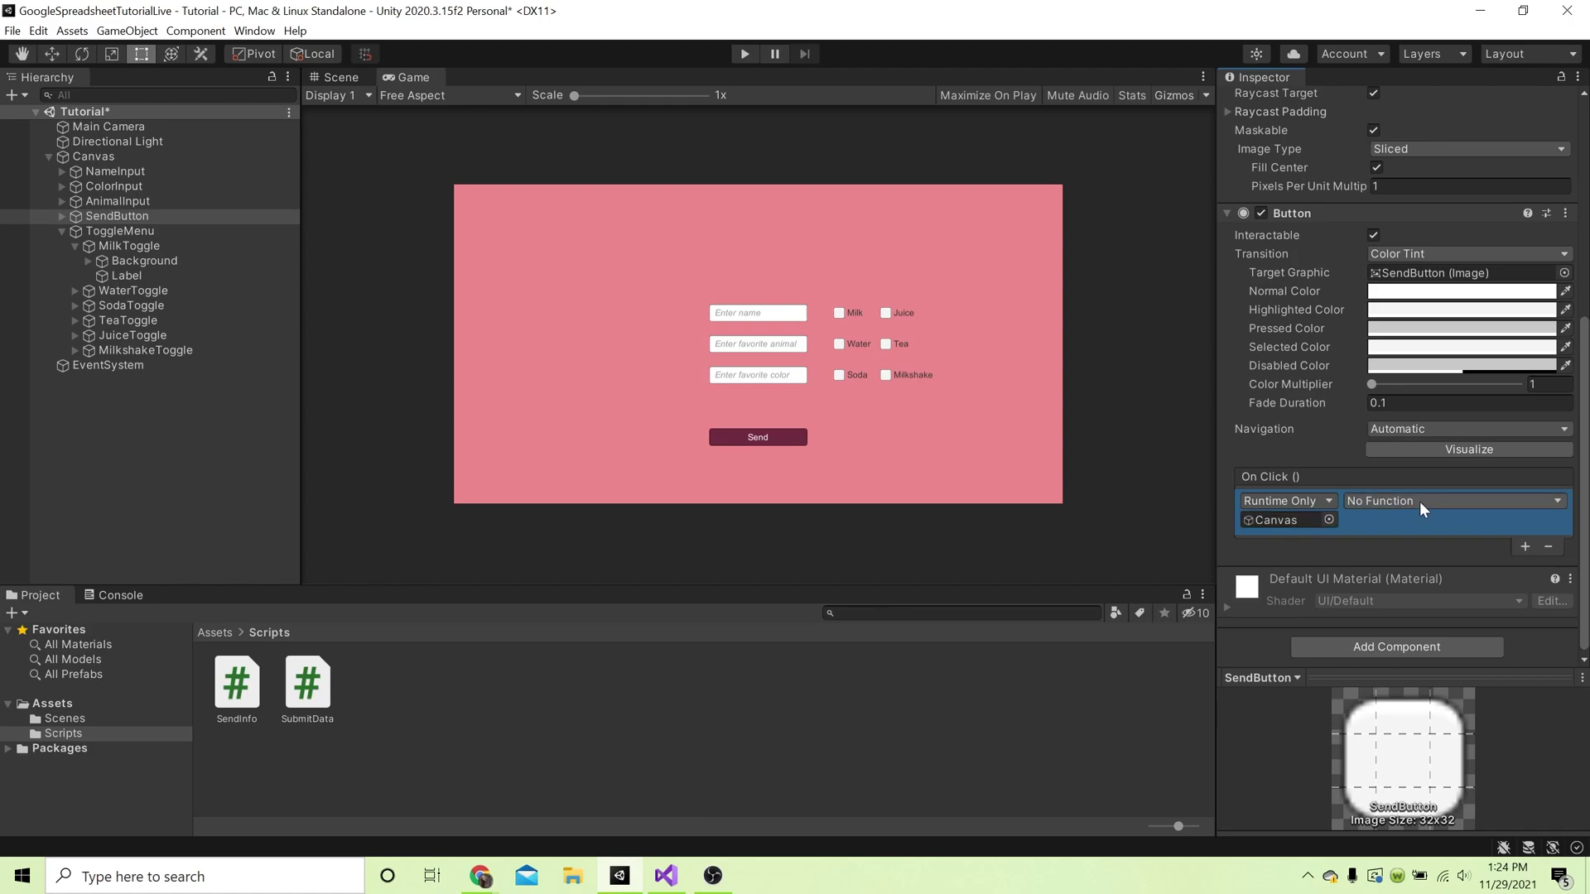
pyautogui.click(1553, 501)
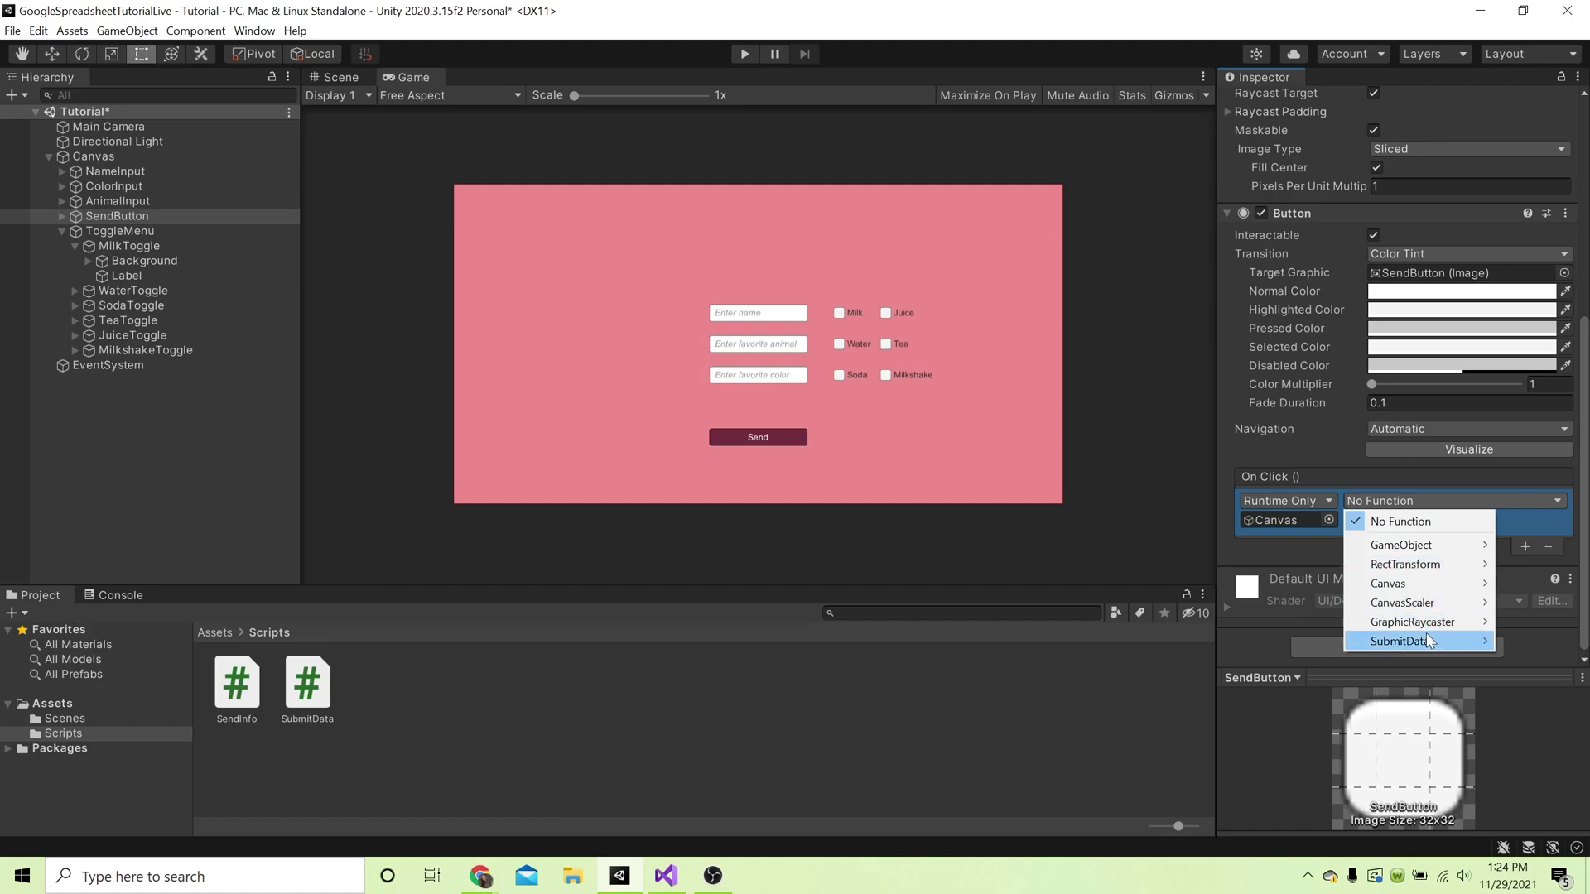
pyautogui.moveTo(1419, 642)
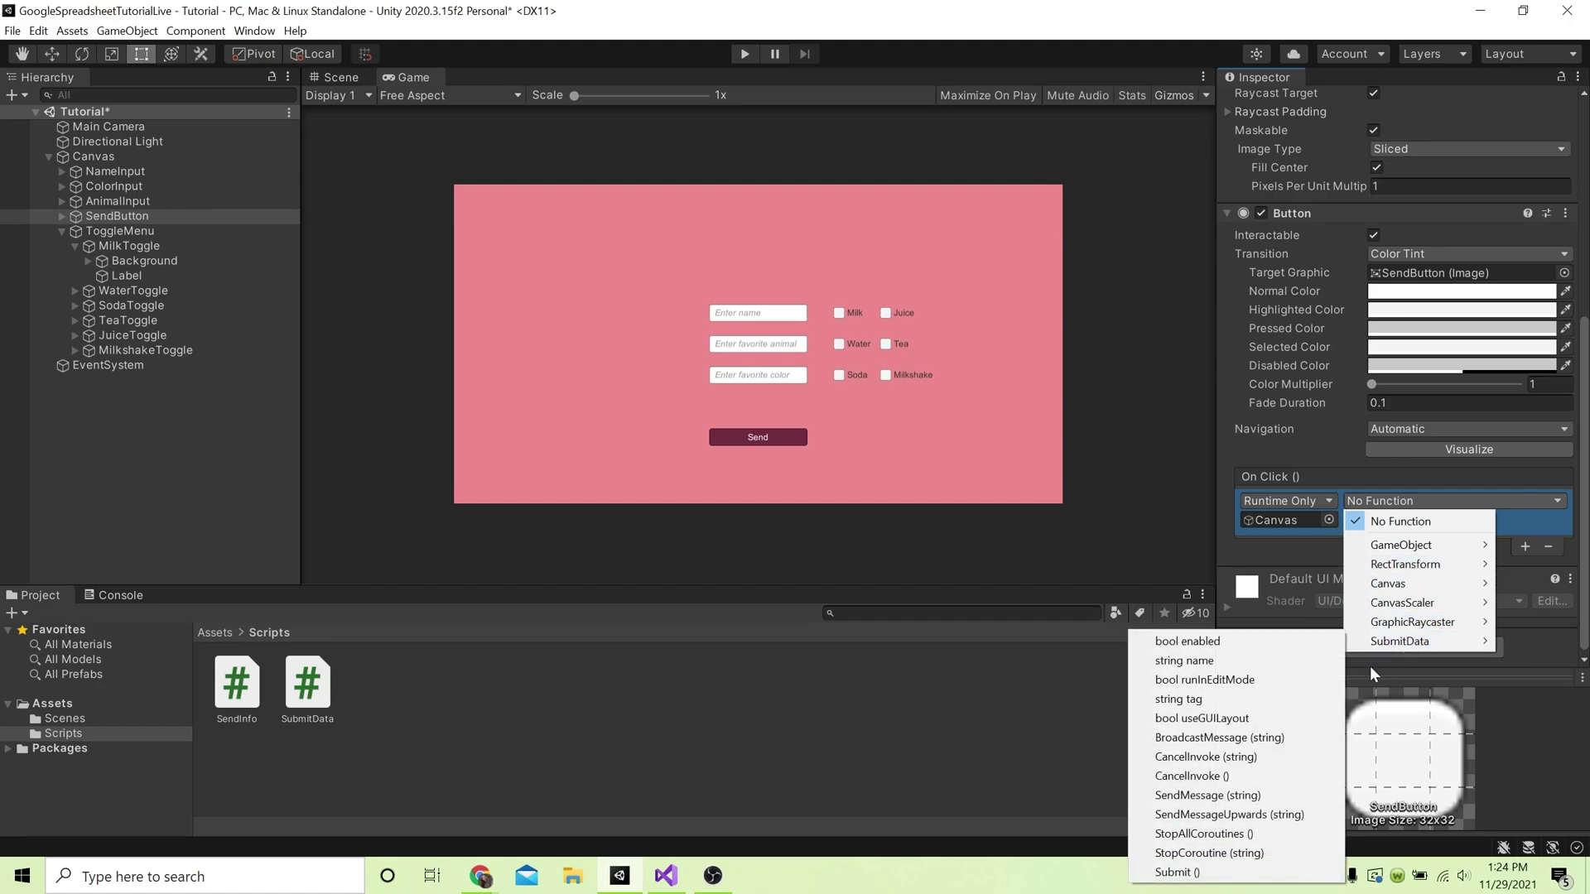
pyautogui.click(1198, 873)
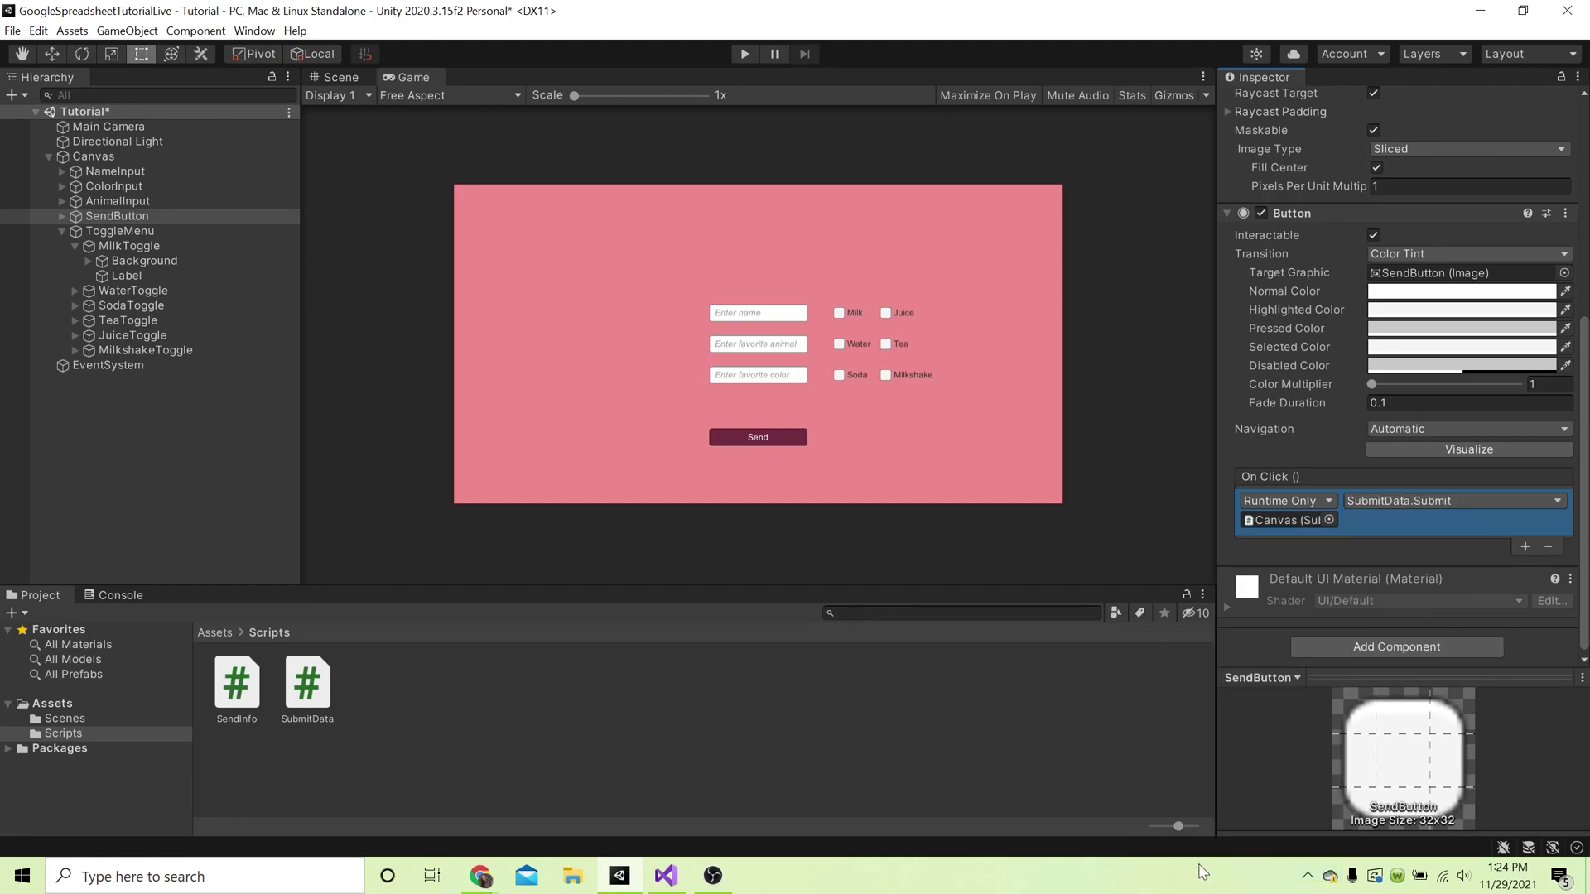
pyautogui.hotkey('ctrl', 's')
# Run the scene, send a name with Lion, Lime and Milk, and check the Console log.
pyautogui.click(743, 55)
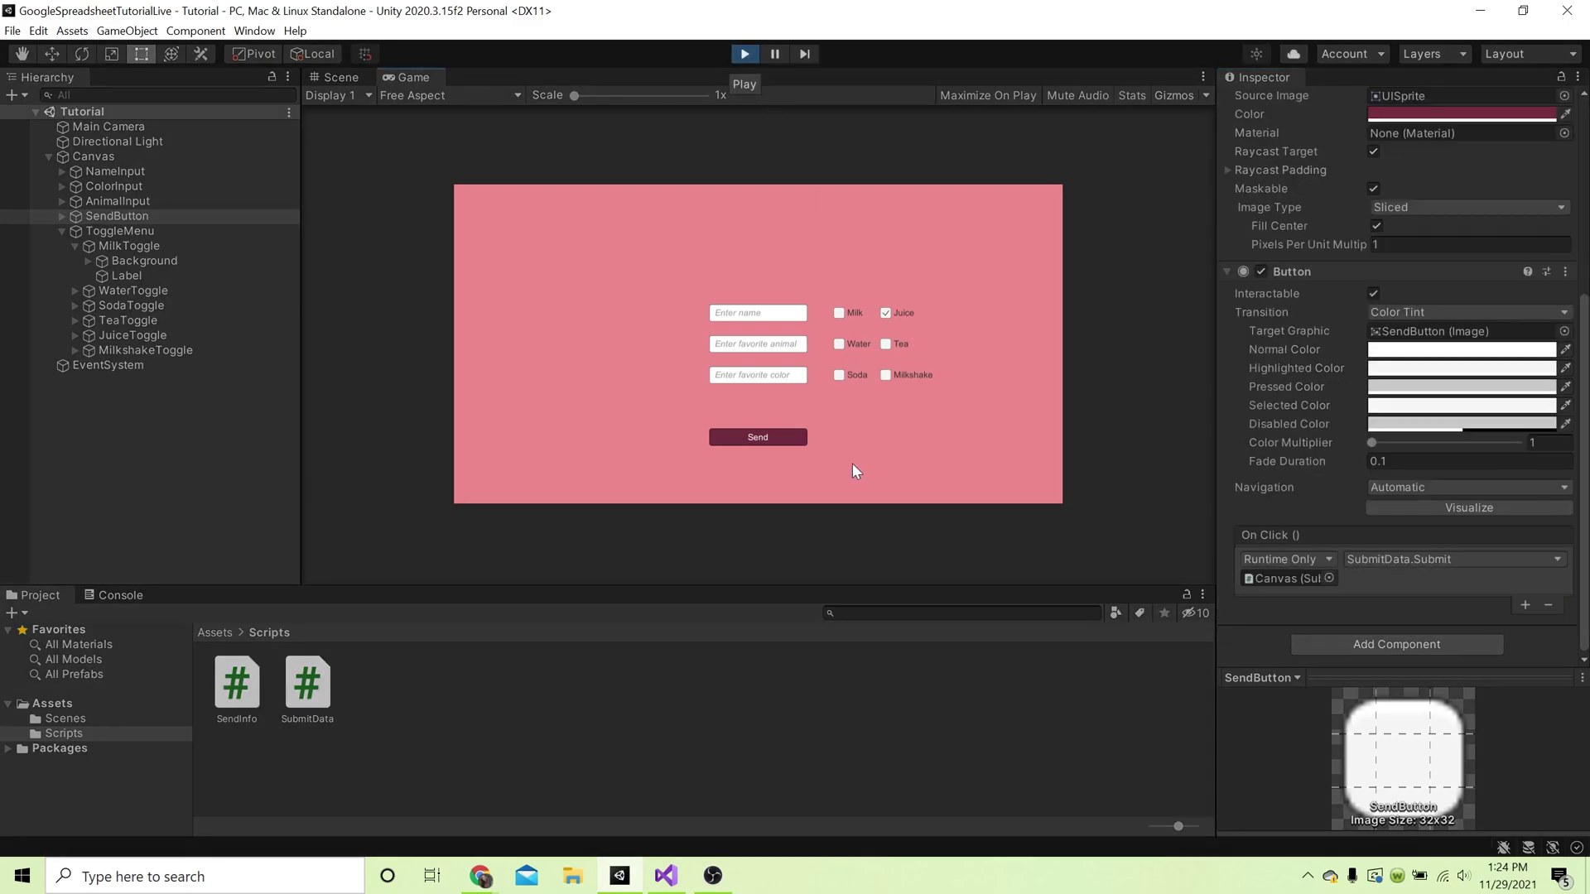
pyautogui.click(839, 313)
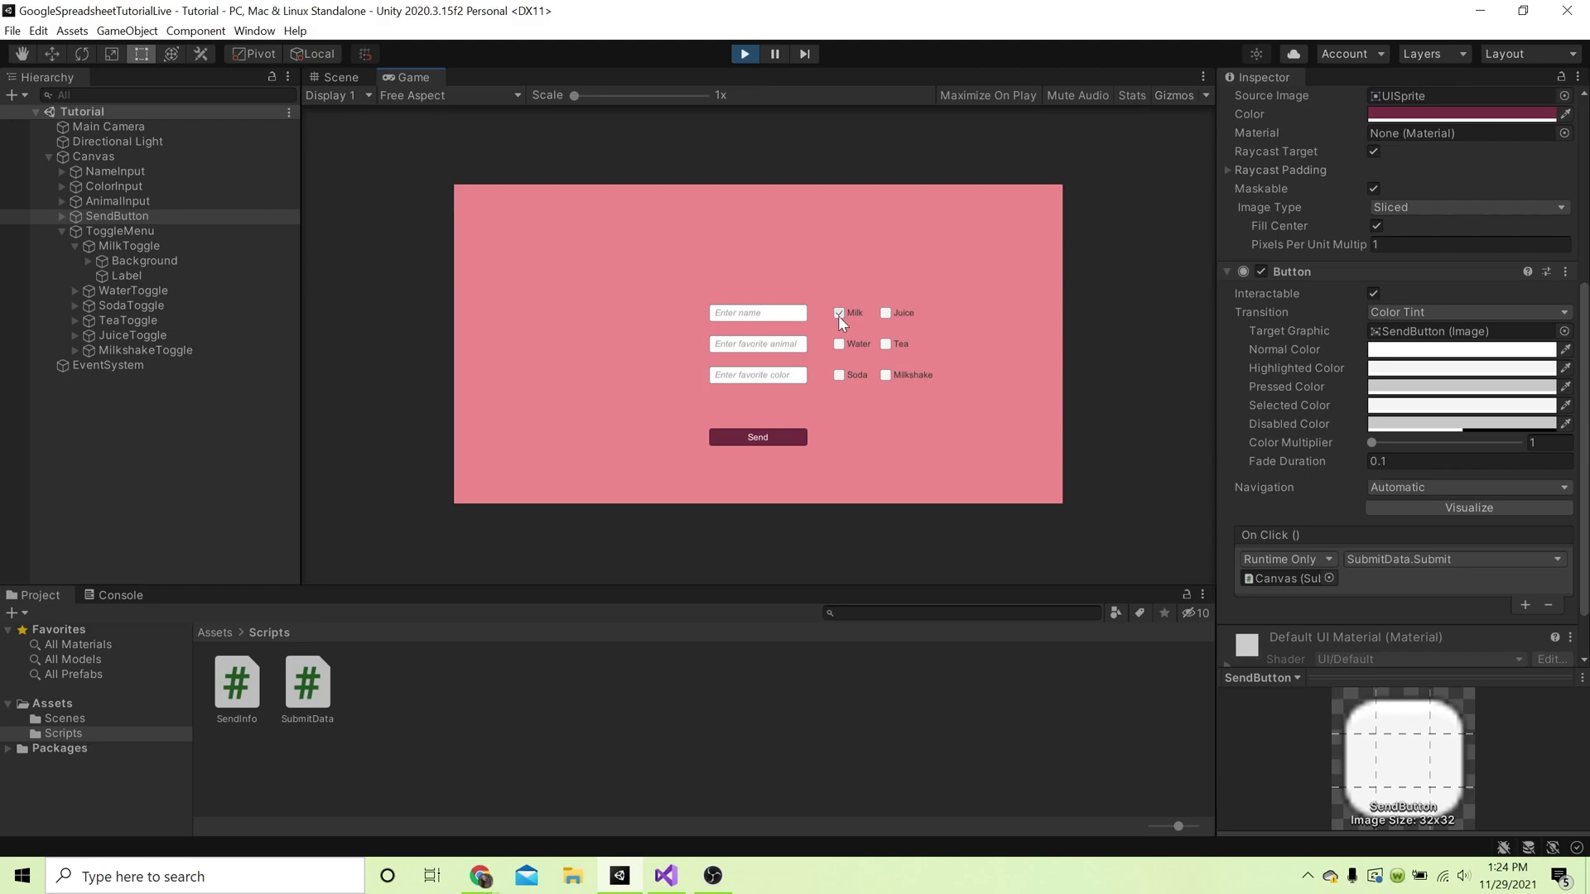
pyautogui.click(772, 316)
pyautogui.write('Tiffany')
pyautogui.click(745, 344)
pyautogui.write('Lion')
pyautogui.click(763, 376)
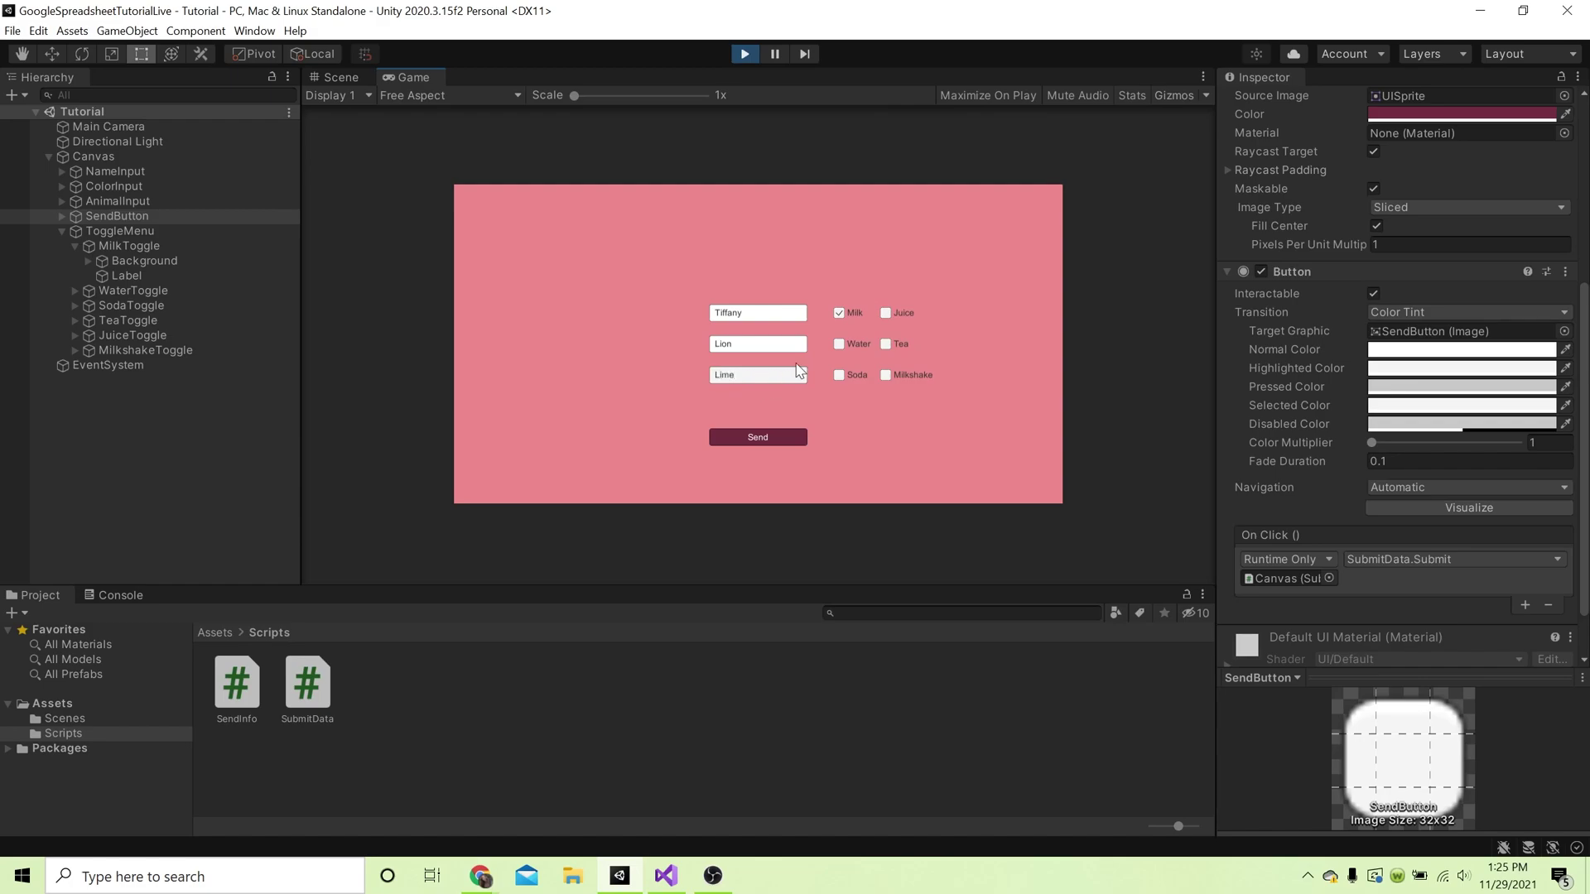
pyautogui.click(778, 437)
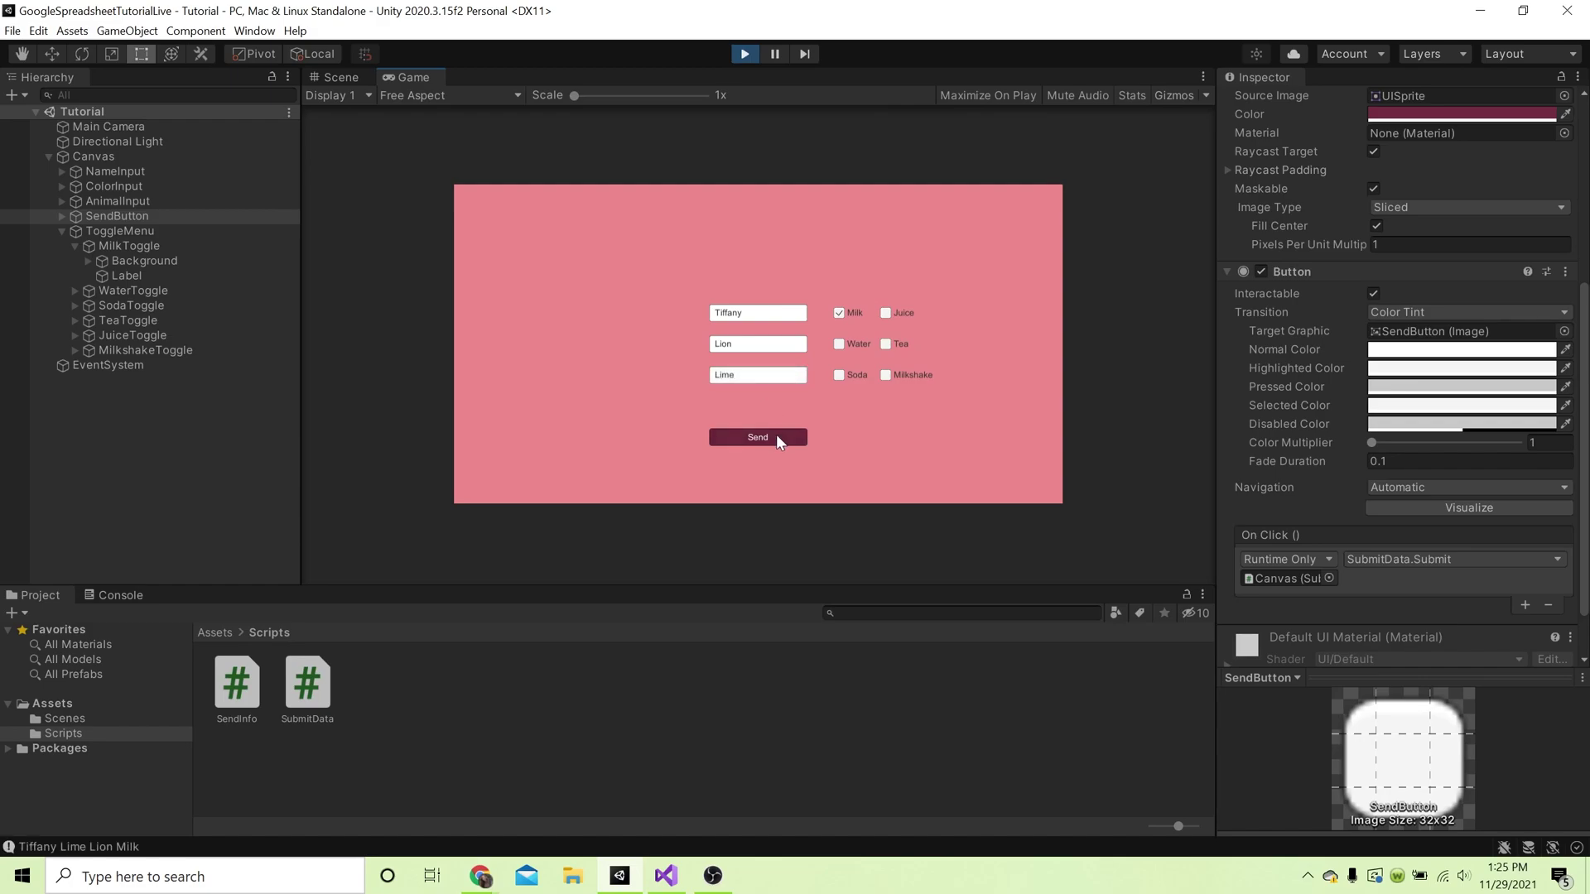
pyautogui.click(109, 595)
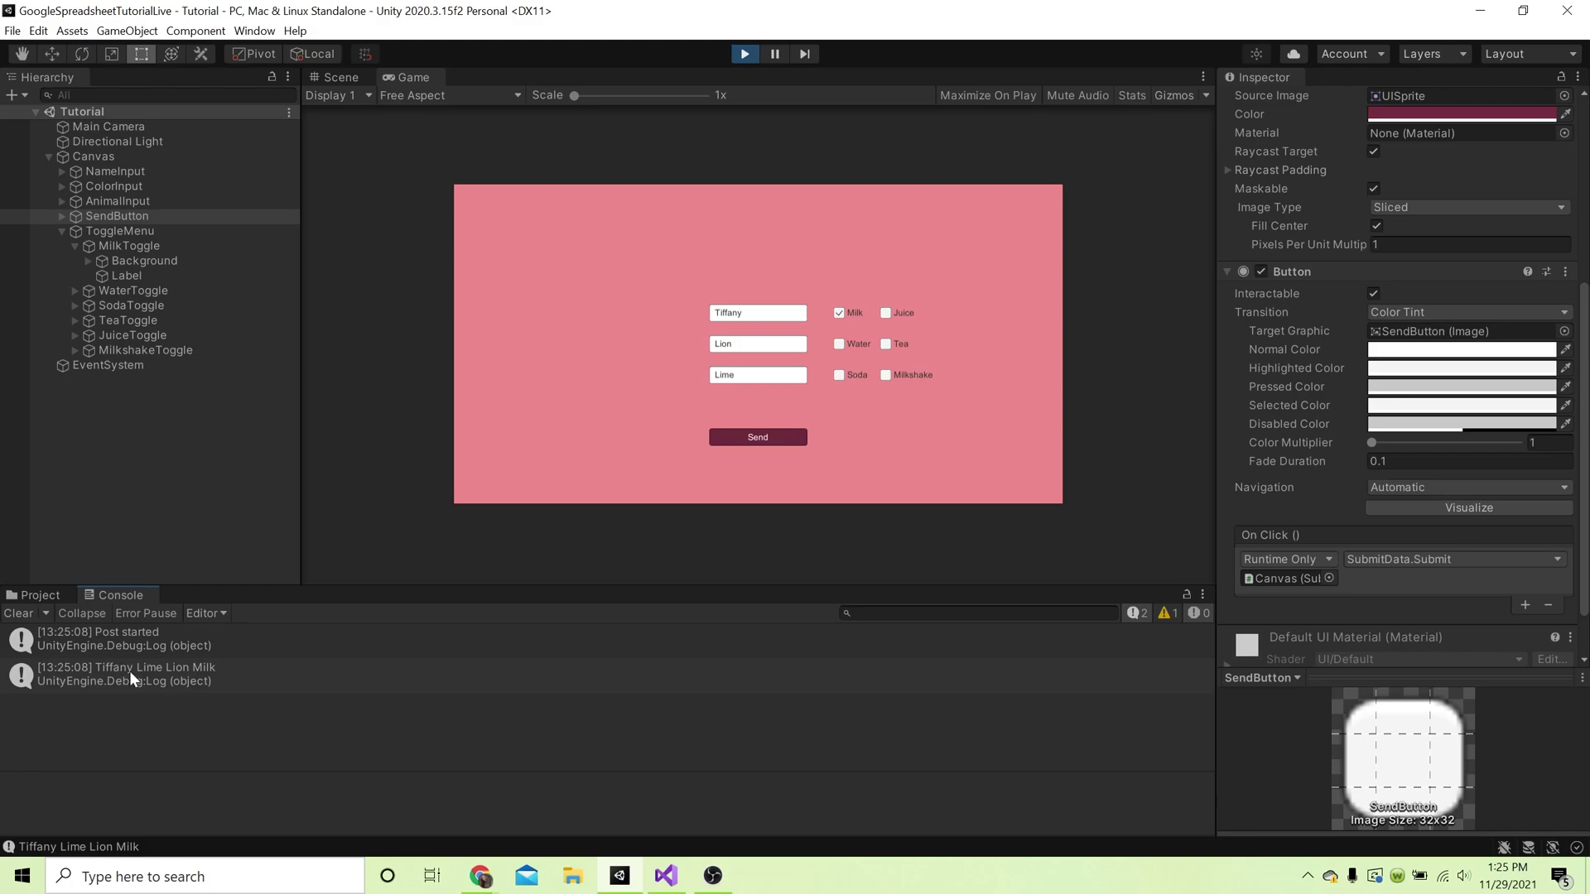
# In Chrome, show the form's Responses page (0 responses) and close the extra GoogleSheets Tutorial tab.
pyautogui.moveTo(480, 875)
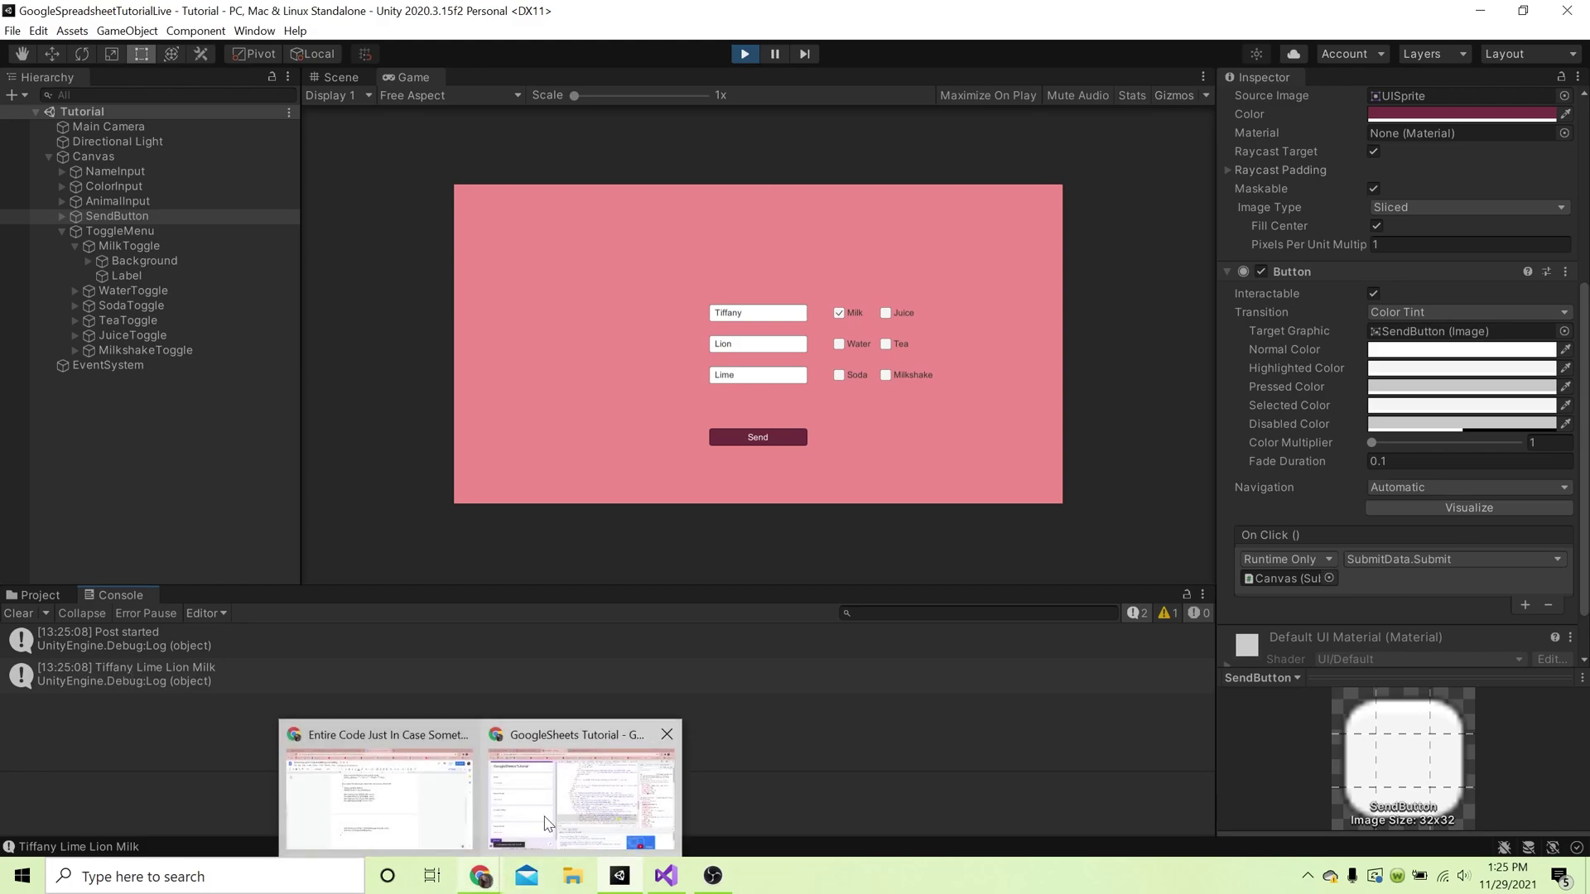
pyautogui.click(544, 822)
pyautogui.click(341, 16)
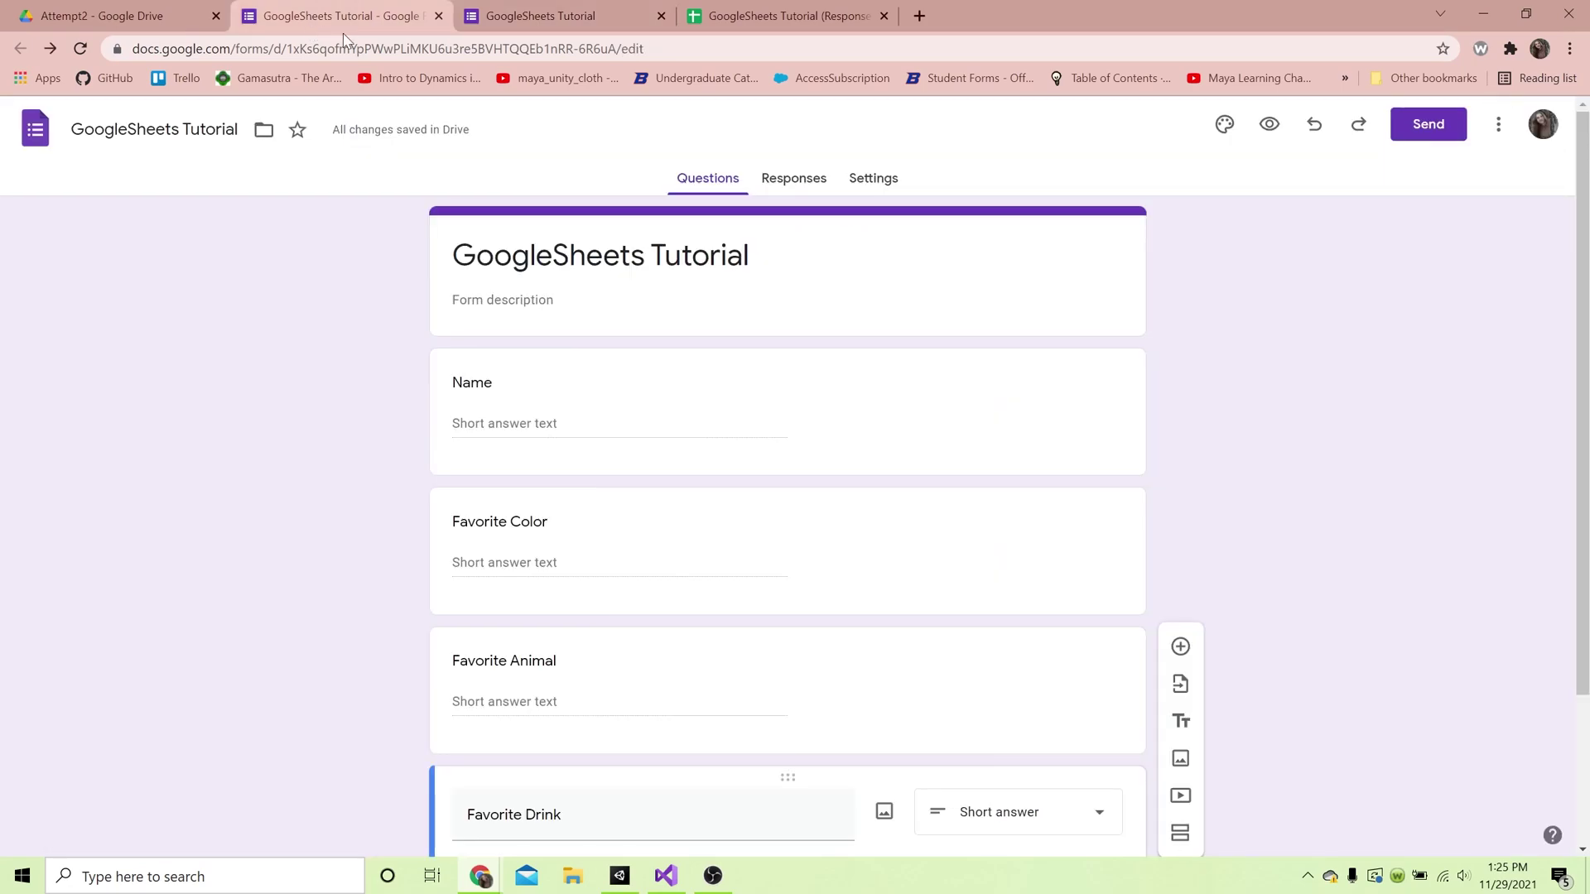
pyautogui.click(799, 180)
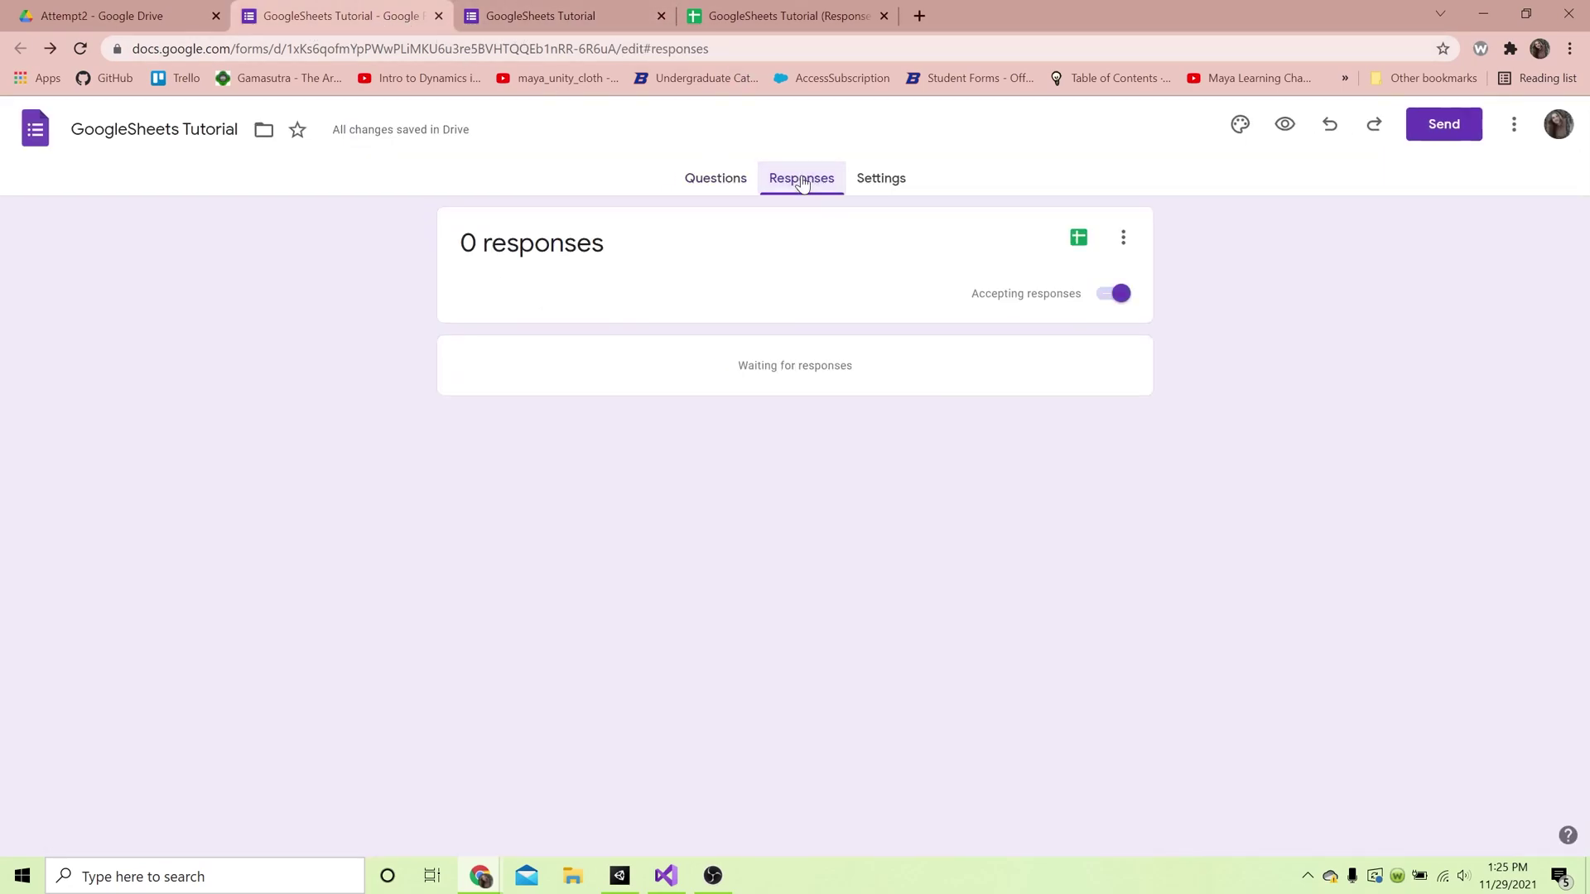
pyautogui.click(661, 16)
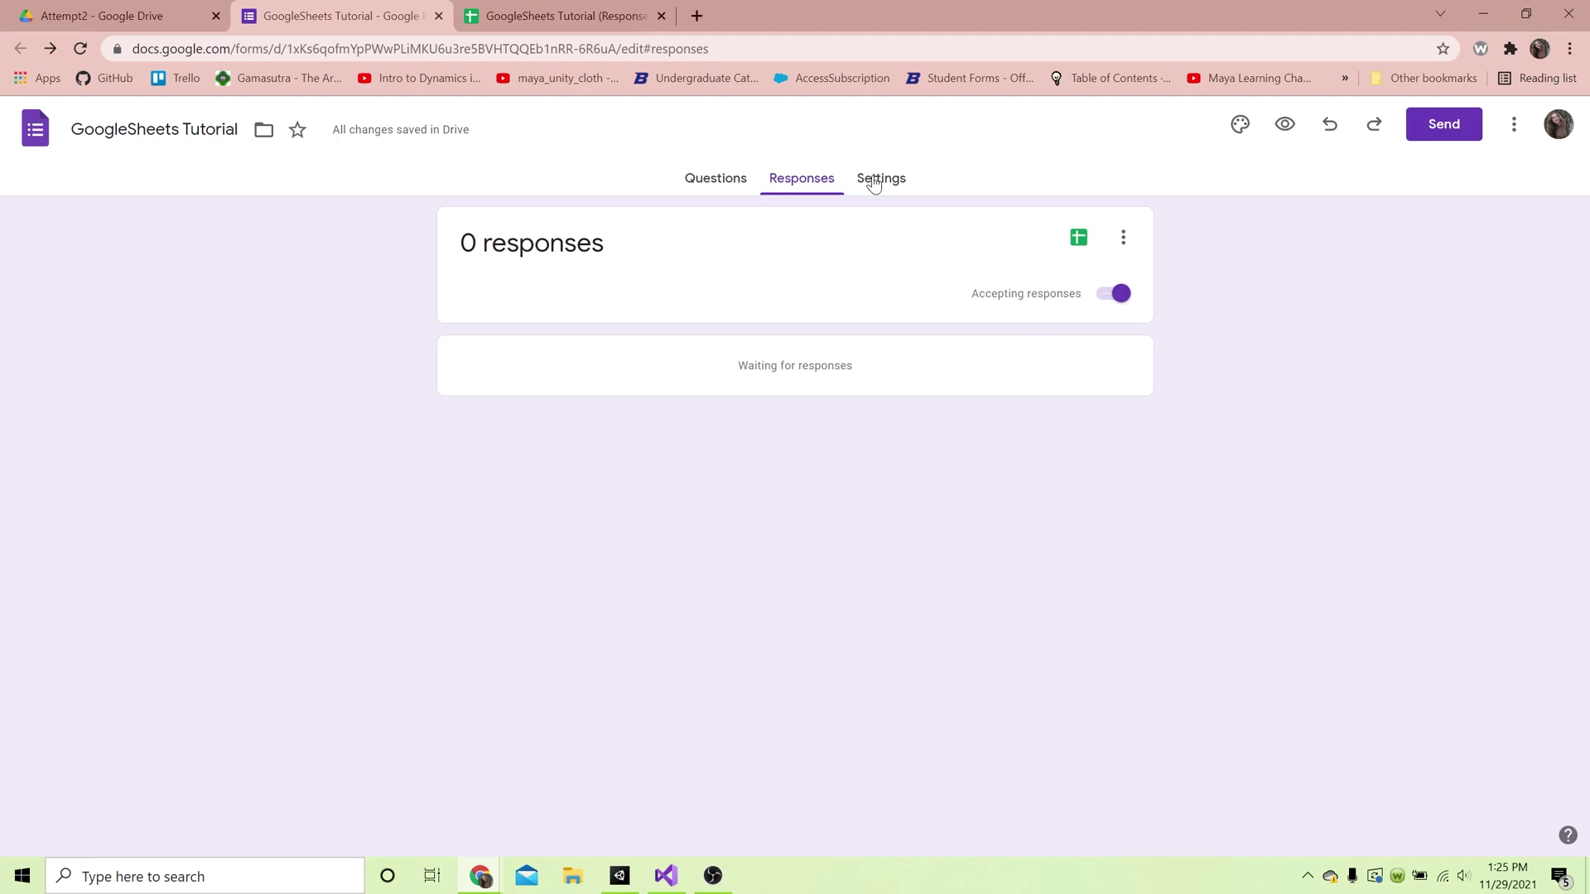
# Switch off 'Restrict to users in Boise State BroncoMail' in the form's Responses settings.
pyautogui.click(874, 183)
pyautogui.scroll(-1, 1333, 527)
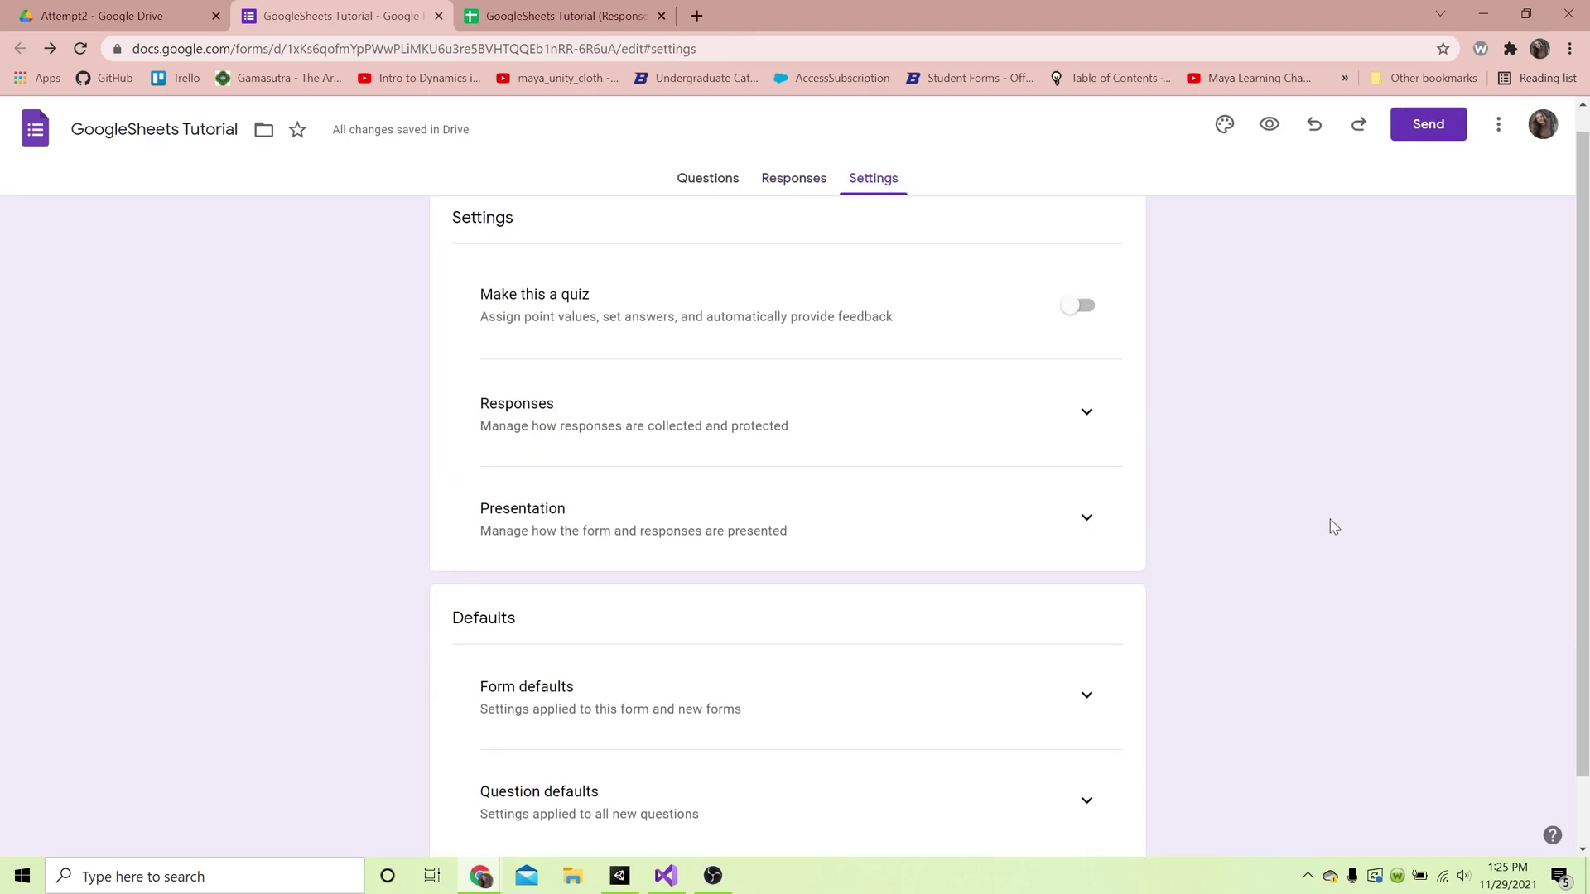
pyautogui.scroll(-1, 1333, 527)
pyautogui.scroll(1, 1331, 525)
pyautogui.scroll(-1, 1100, 439)
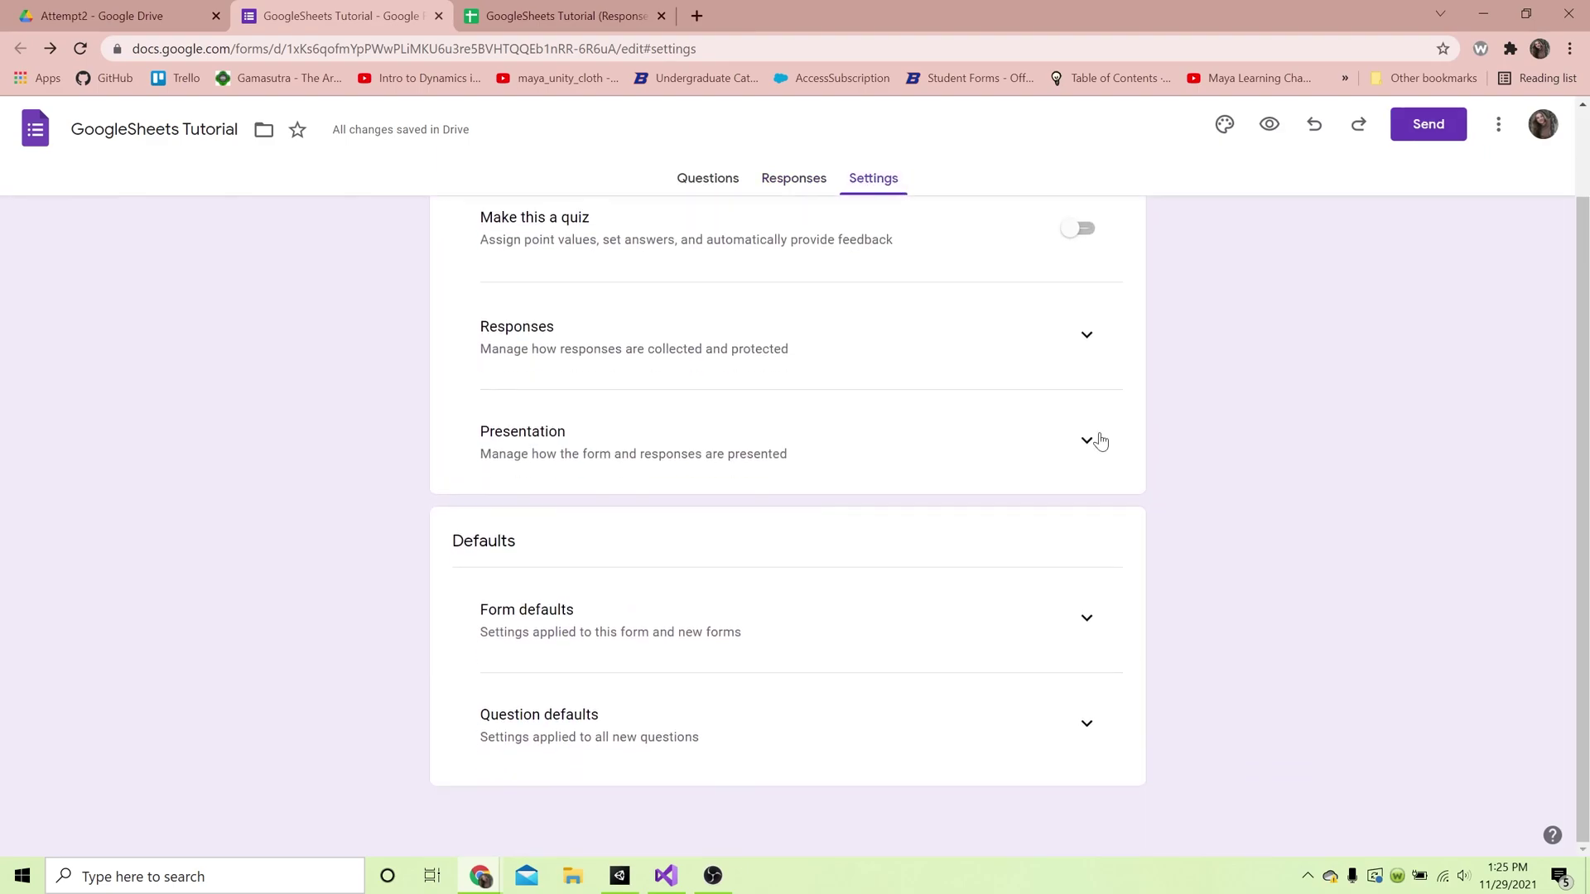
pyautogui.click(1086, 336)
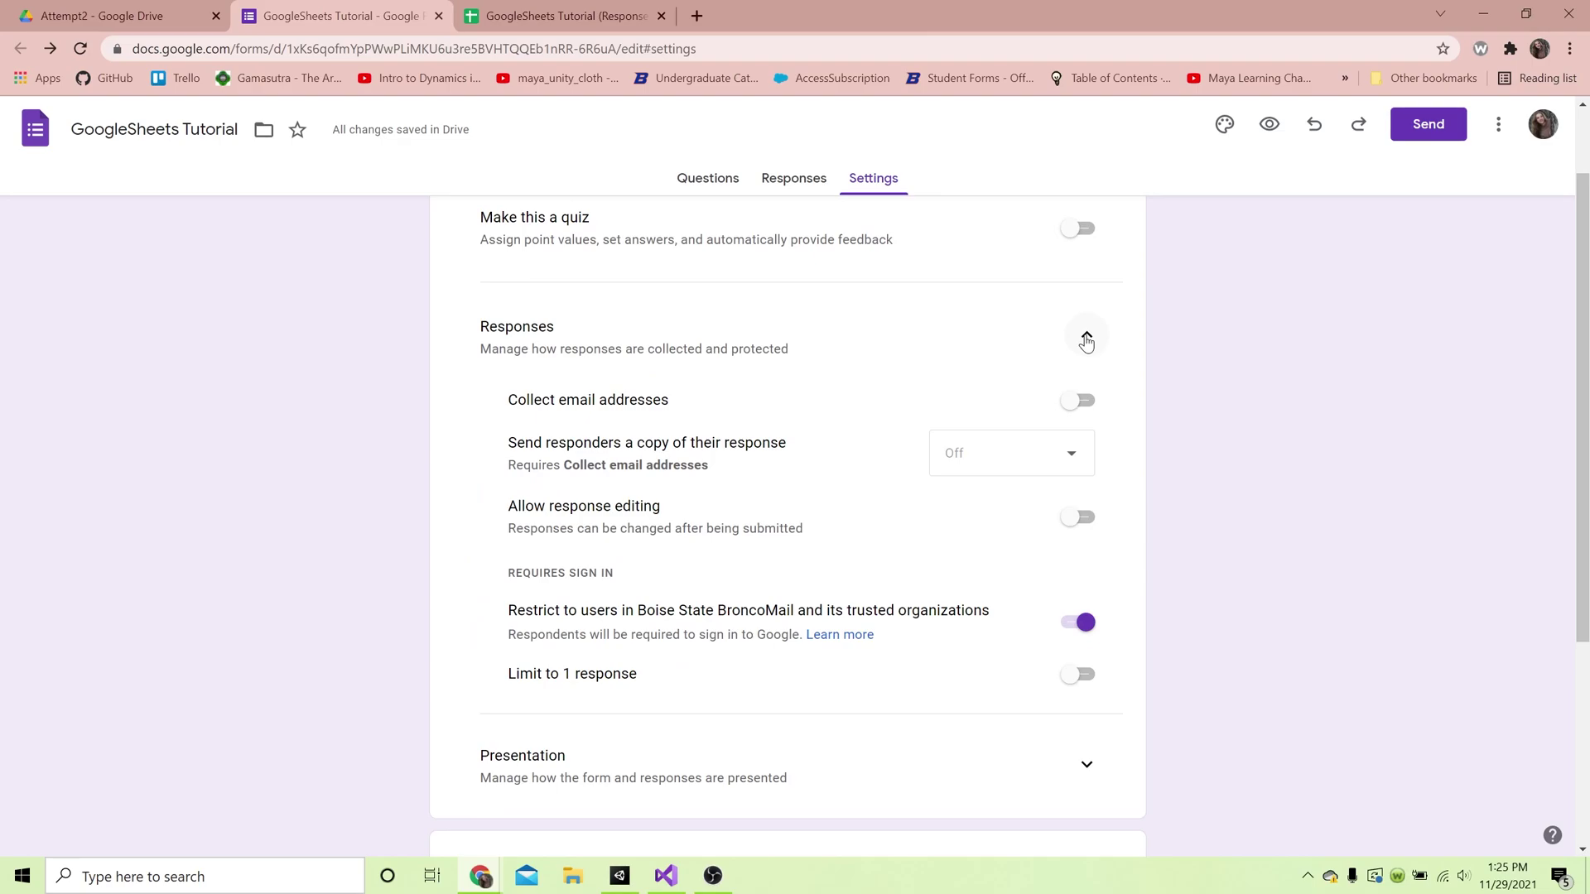
pyautogui.scroll(-1, 1255, 400)
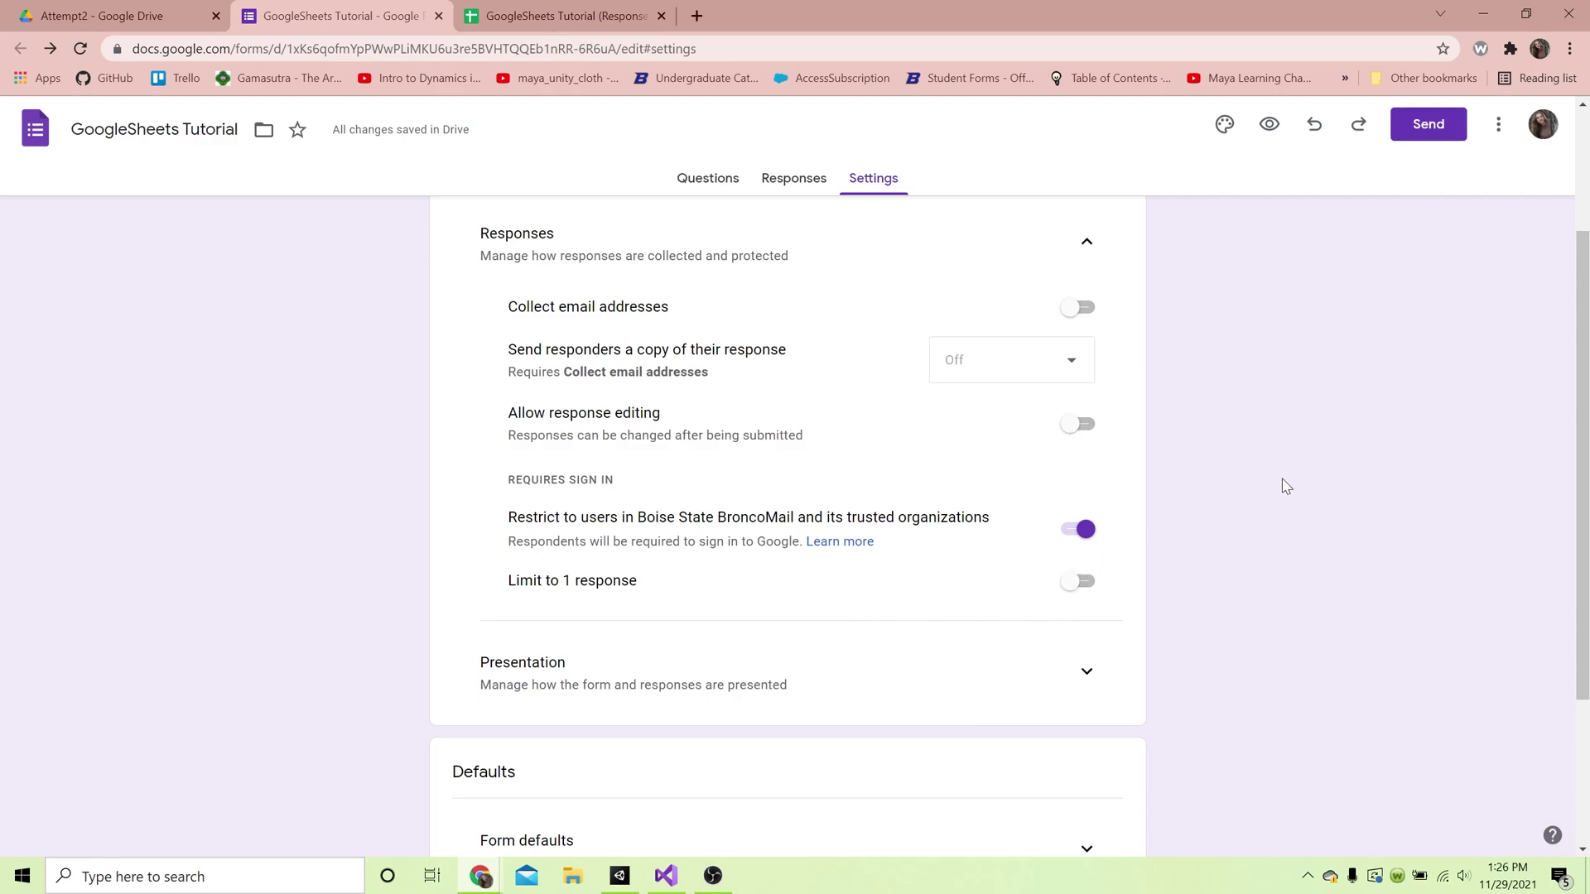
pyautogui.click(1073, 529)
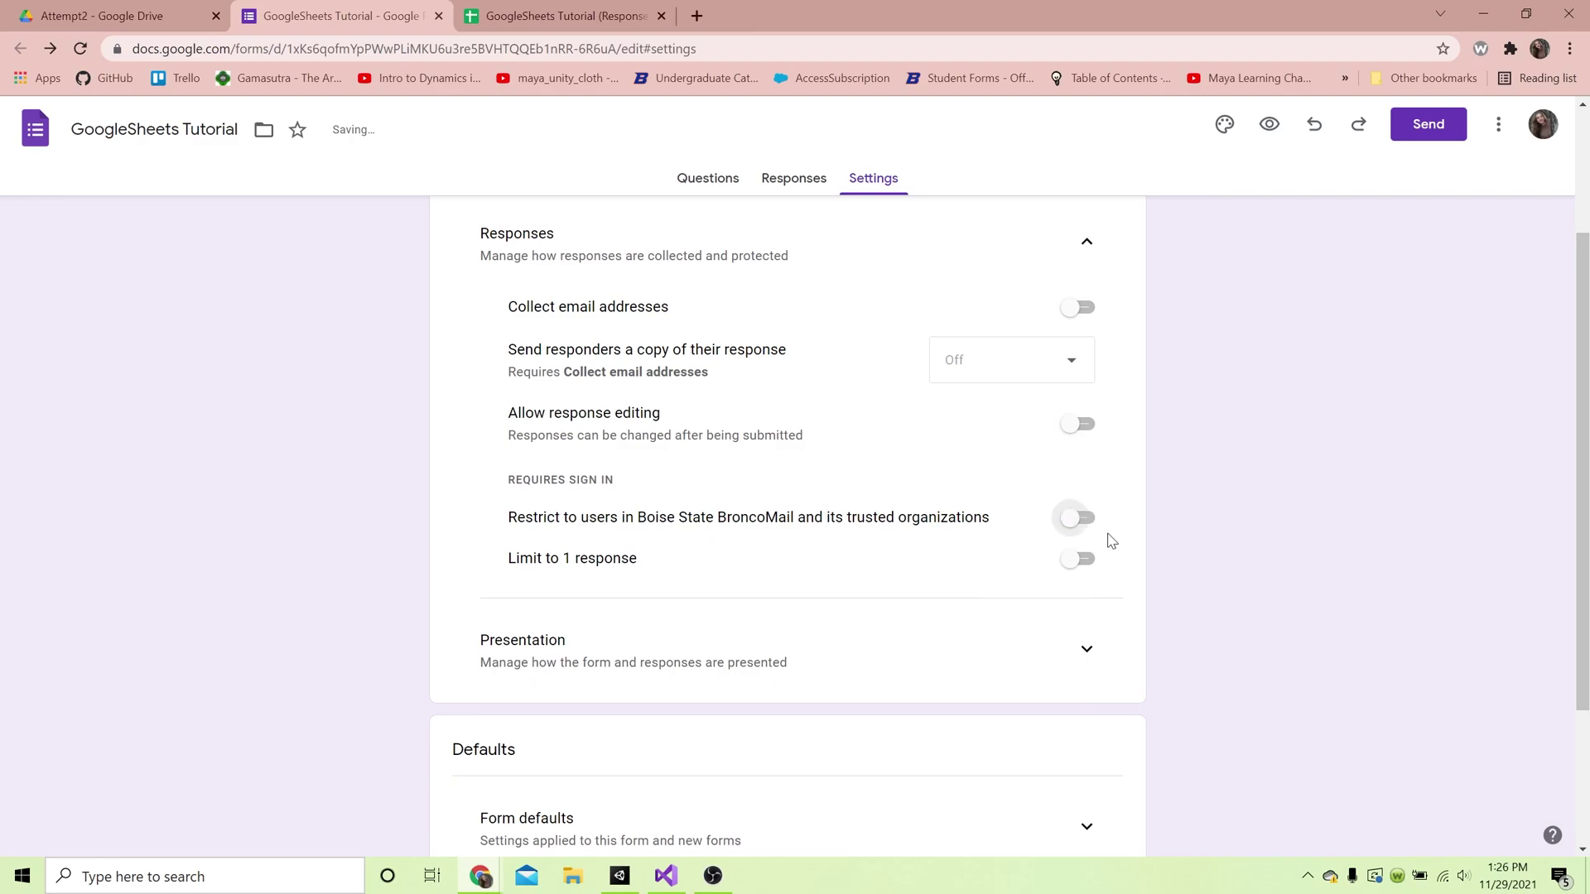
pyautogui.scroll(-3, 1112, 540)
pyautogui.scroll(5, 1135, 557)
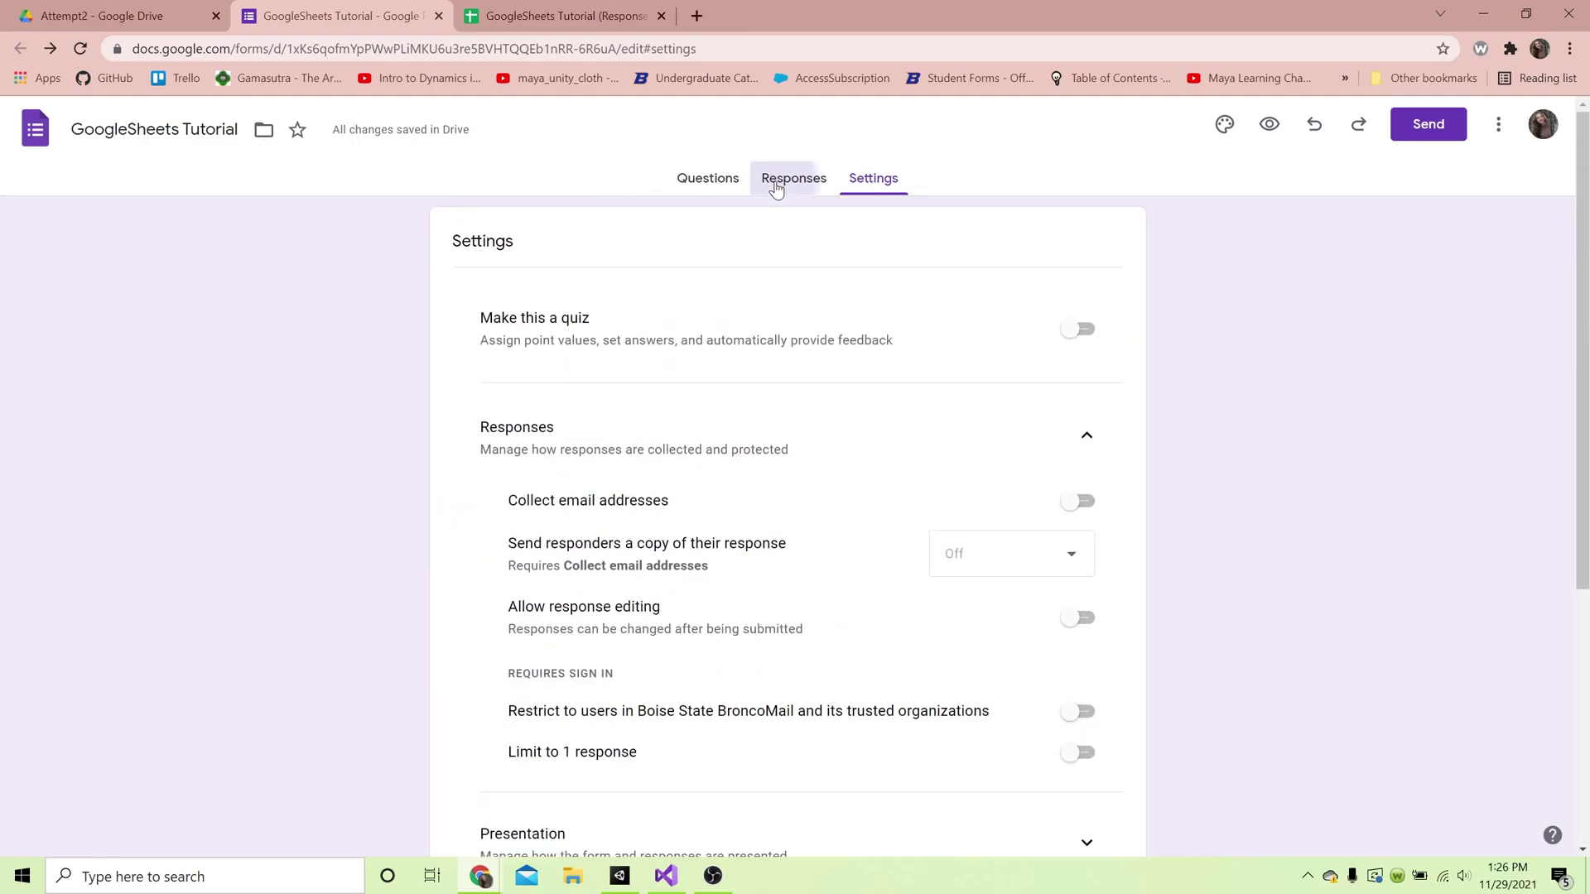
pyautogui.click(778, 181)
# Resend the Lime, Lion, Milk entry from Unity and confirm it in the responses spreadsheet.
pyautogui.click(632, 881)
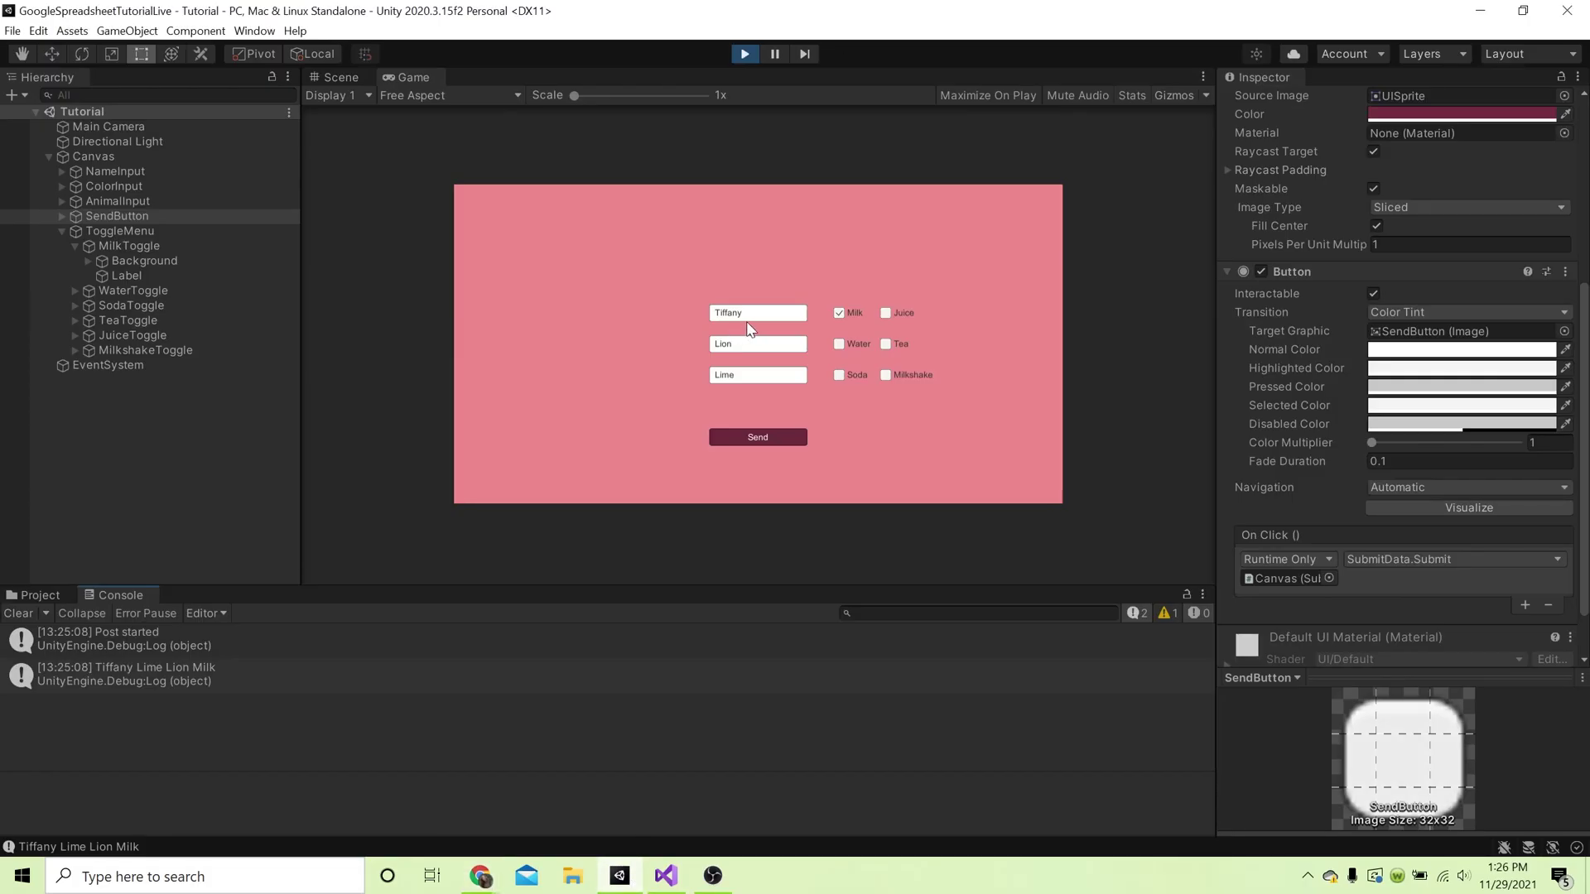
pyautogui.click(788, 440)
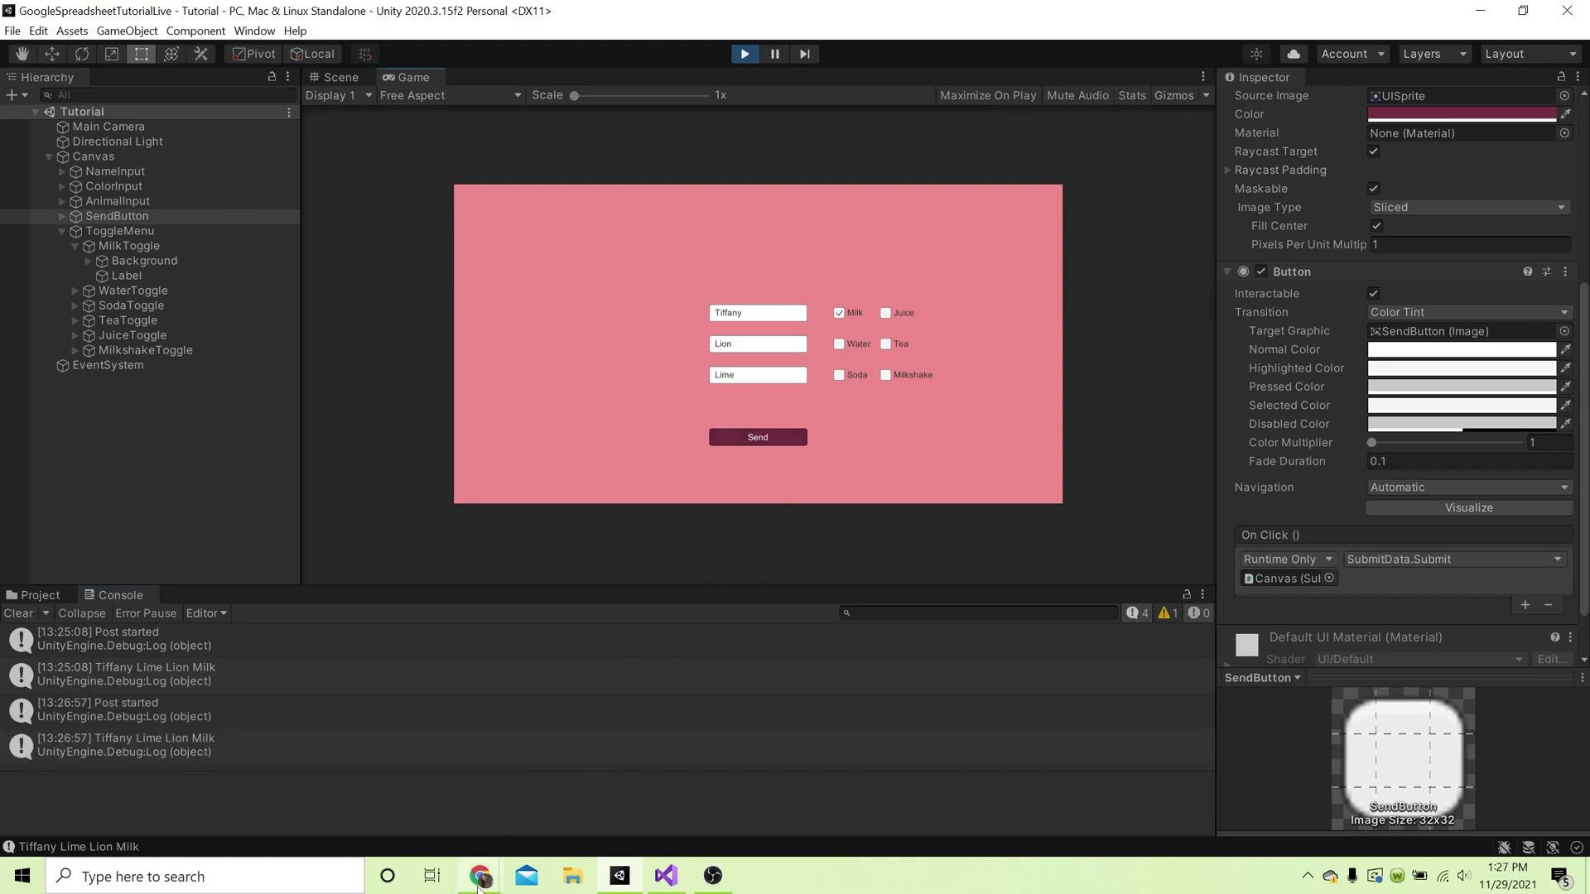
pyautogui.moveTo(480, 876)
pyautogui.click(591, 817)
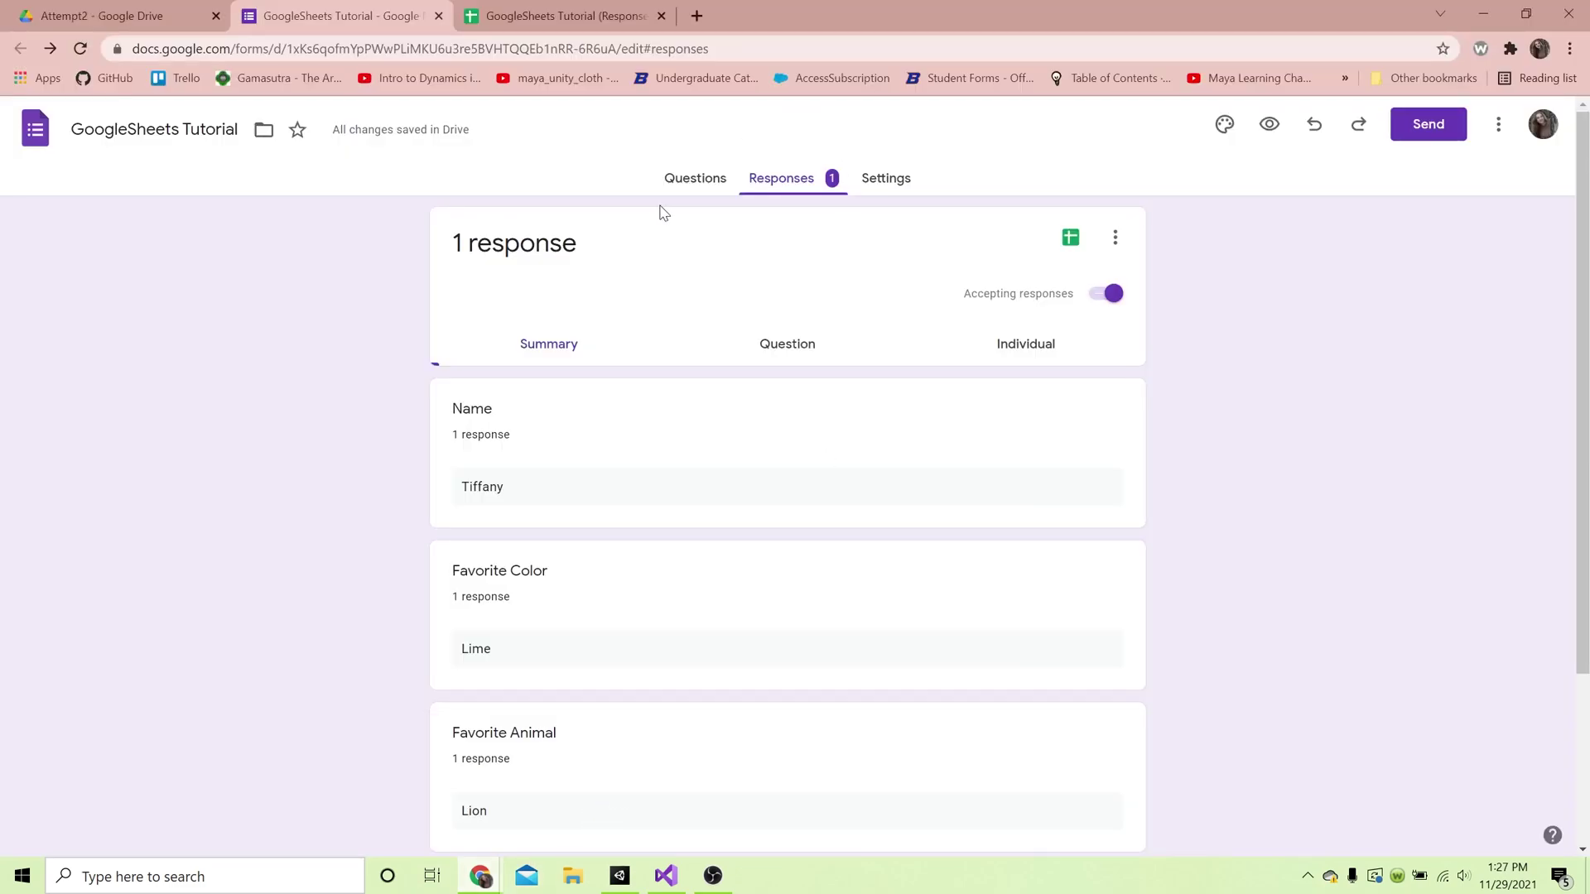
pyautogui.click(544, 17)
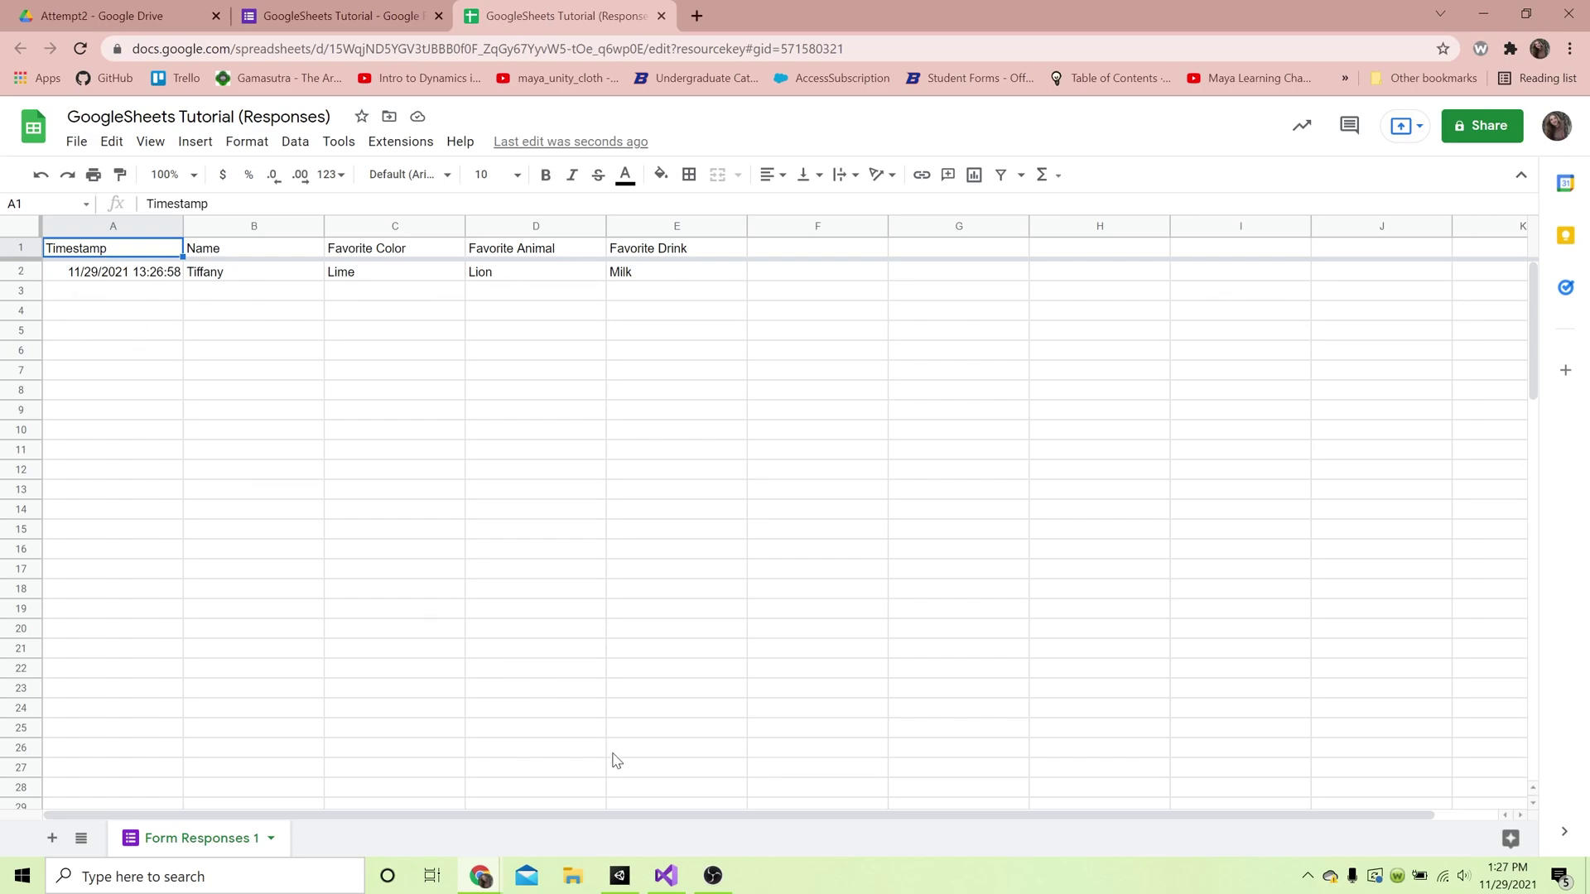
pyautogui.click(614, 883)
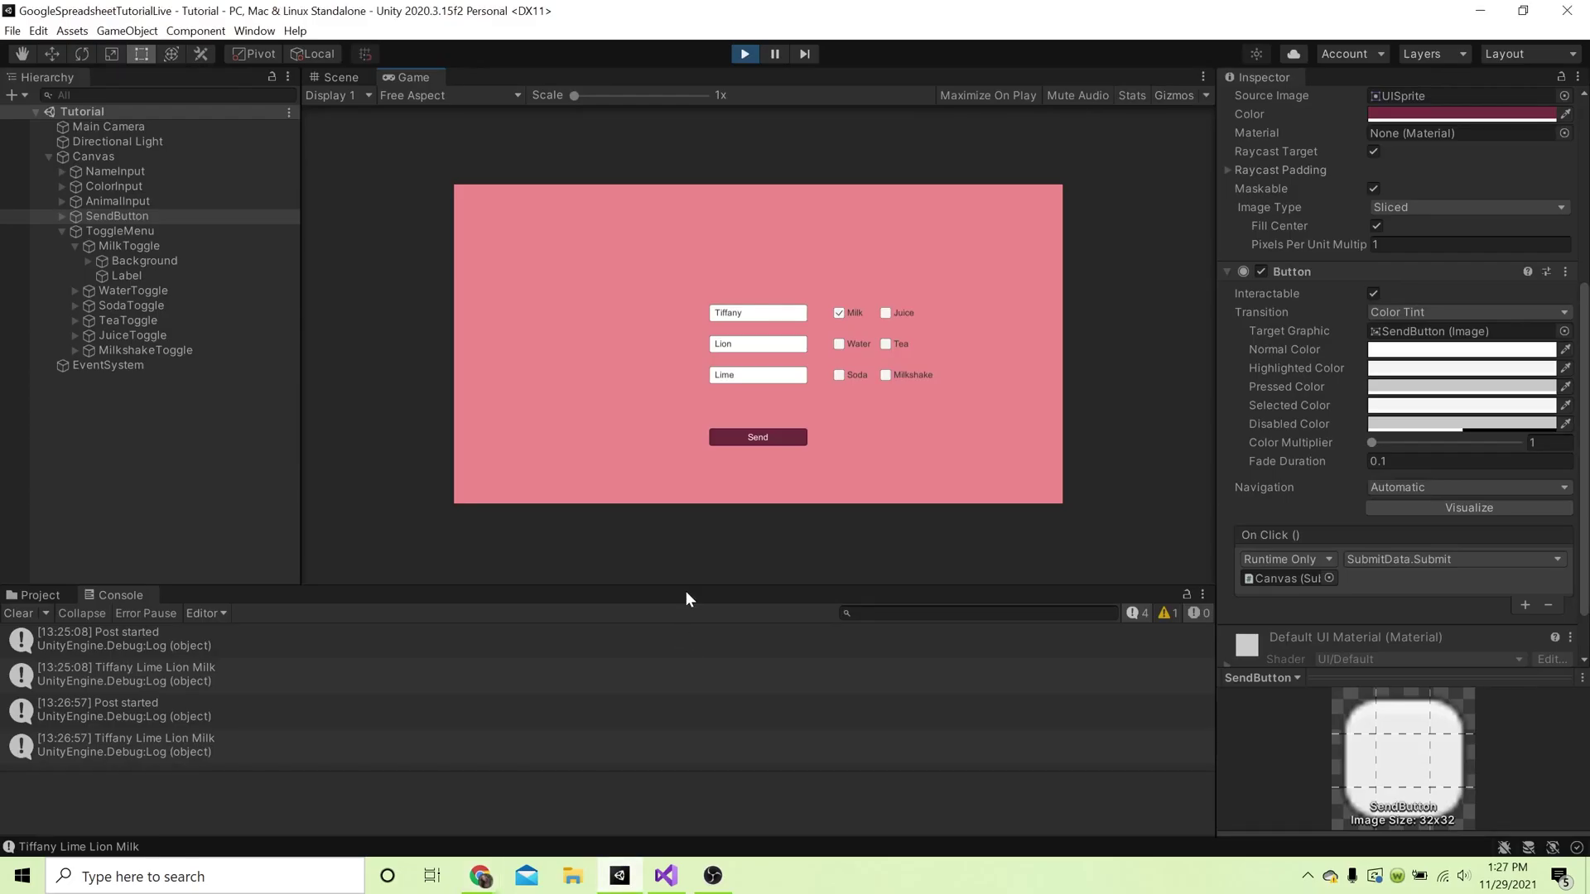
# Send a new entry with a different name, Maroon, Seal and Soda.
pyautogui.click(755, 315)
pyautogui.write('Leon')
pyautogui.click(841, 376)
pyautogui.click(755, 351)
pyautogui.write('Seals')
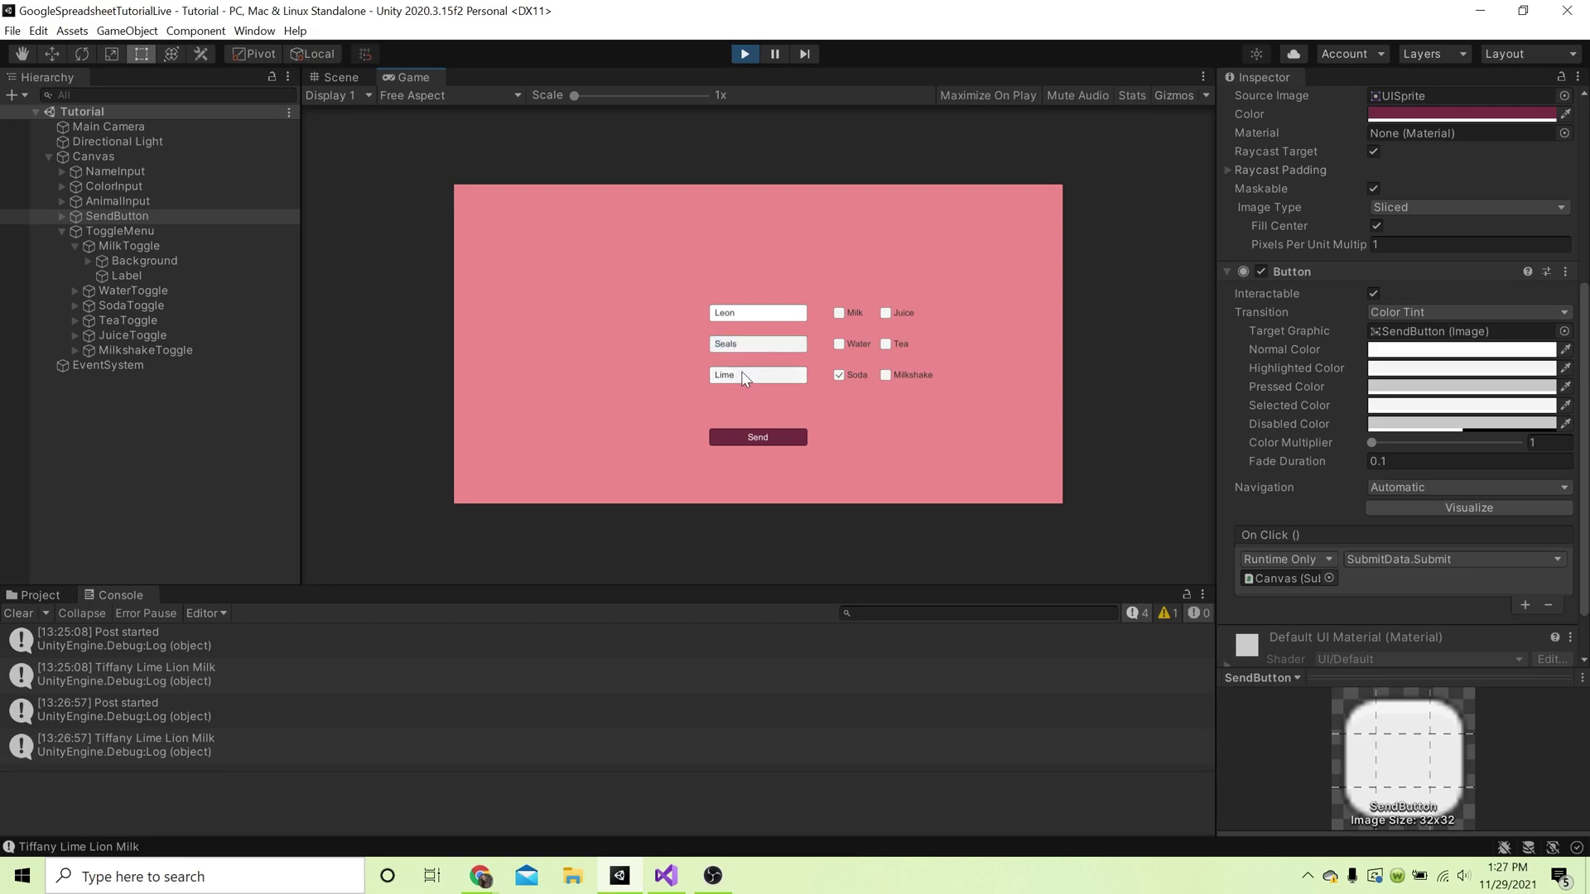
pyautogui.press('BackSpace')
pyautogui.click(740, 377)
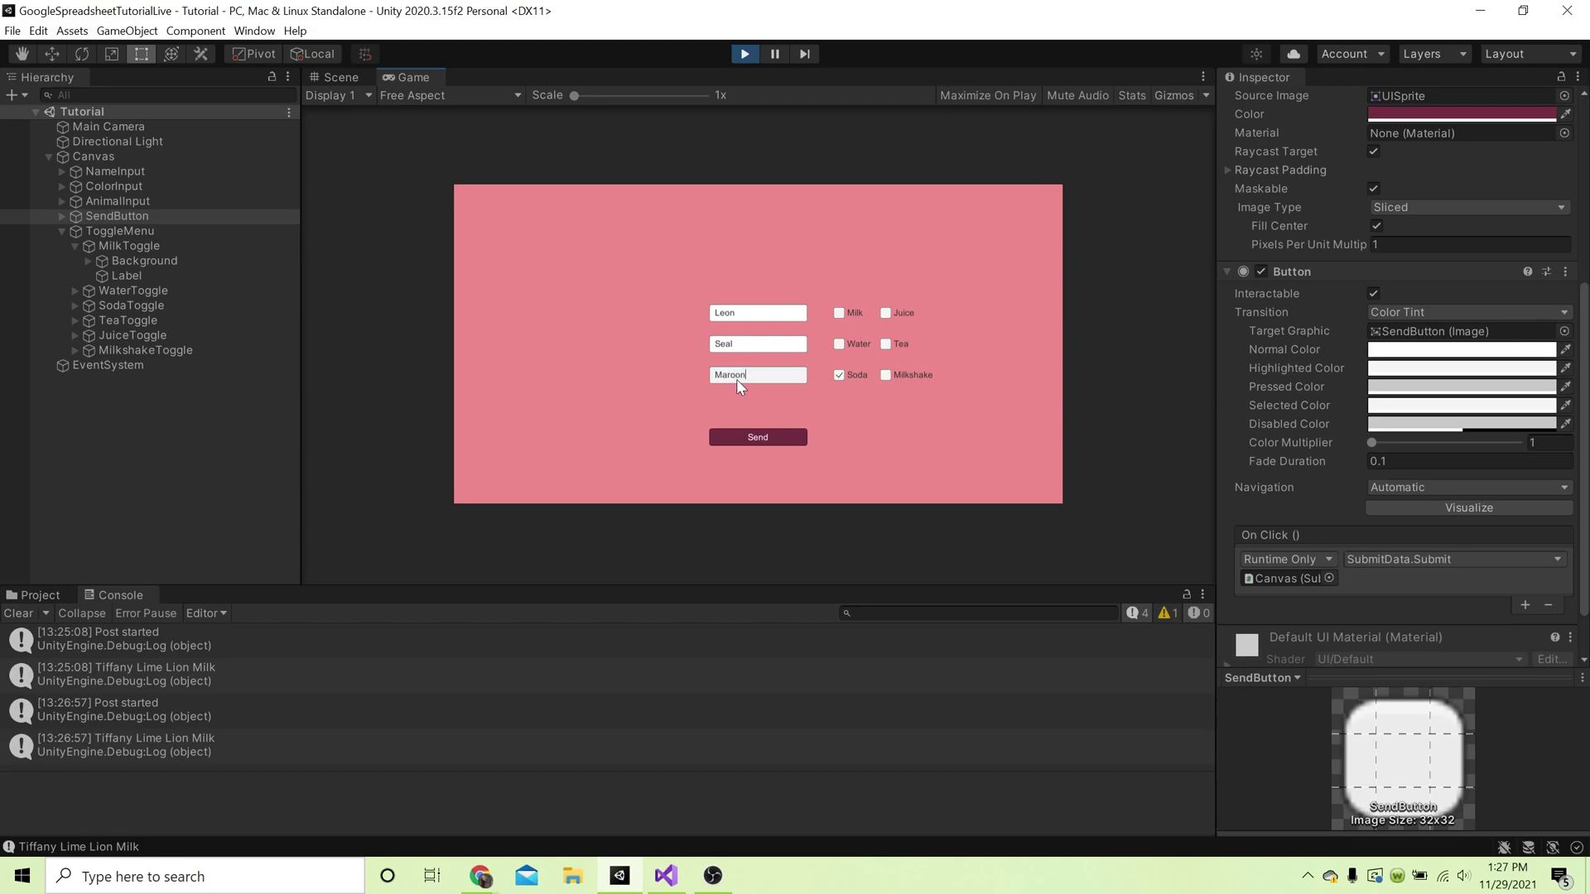
pyautogui.click(743, 435)
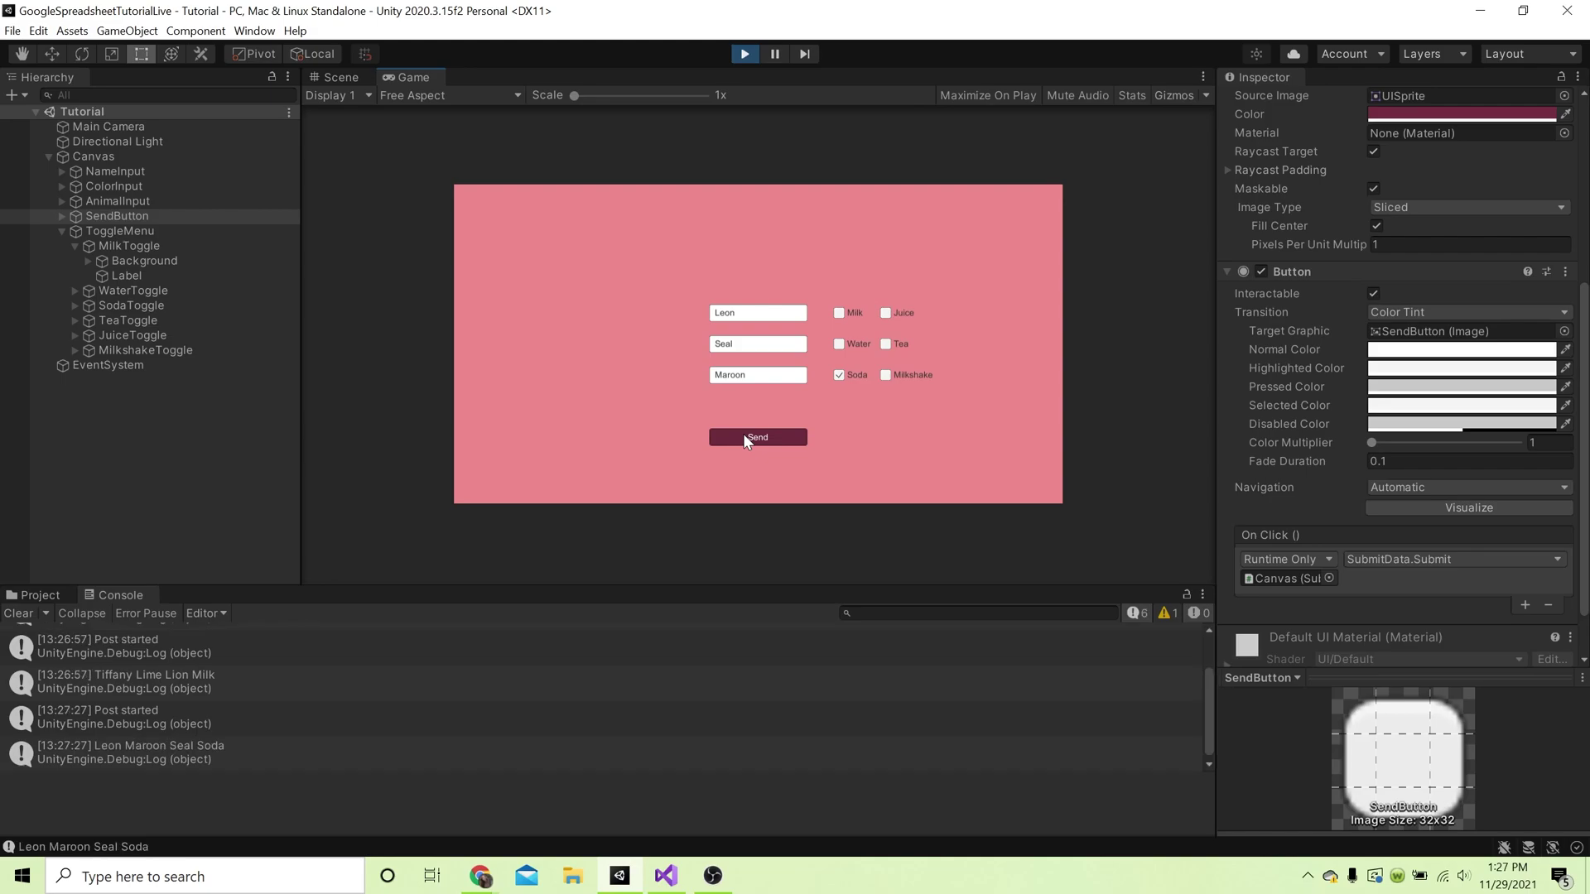
# Send an entry with Orange, Rhino and Tea.
pyautogui.click(884, 345)
pyautogui.click(736, 346)
pyautogui.click(761, 374)
pyautogui.click(771, 436)
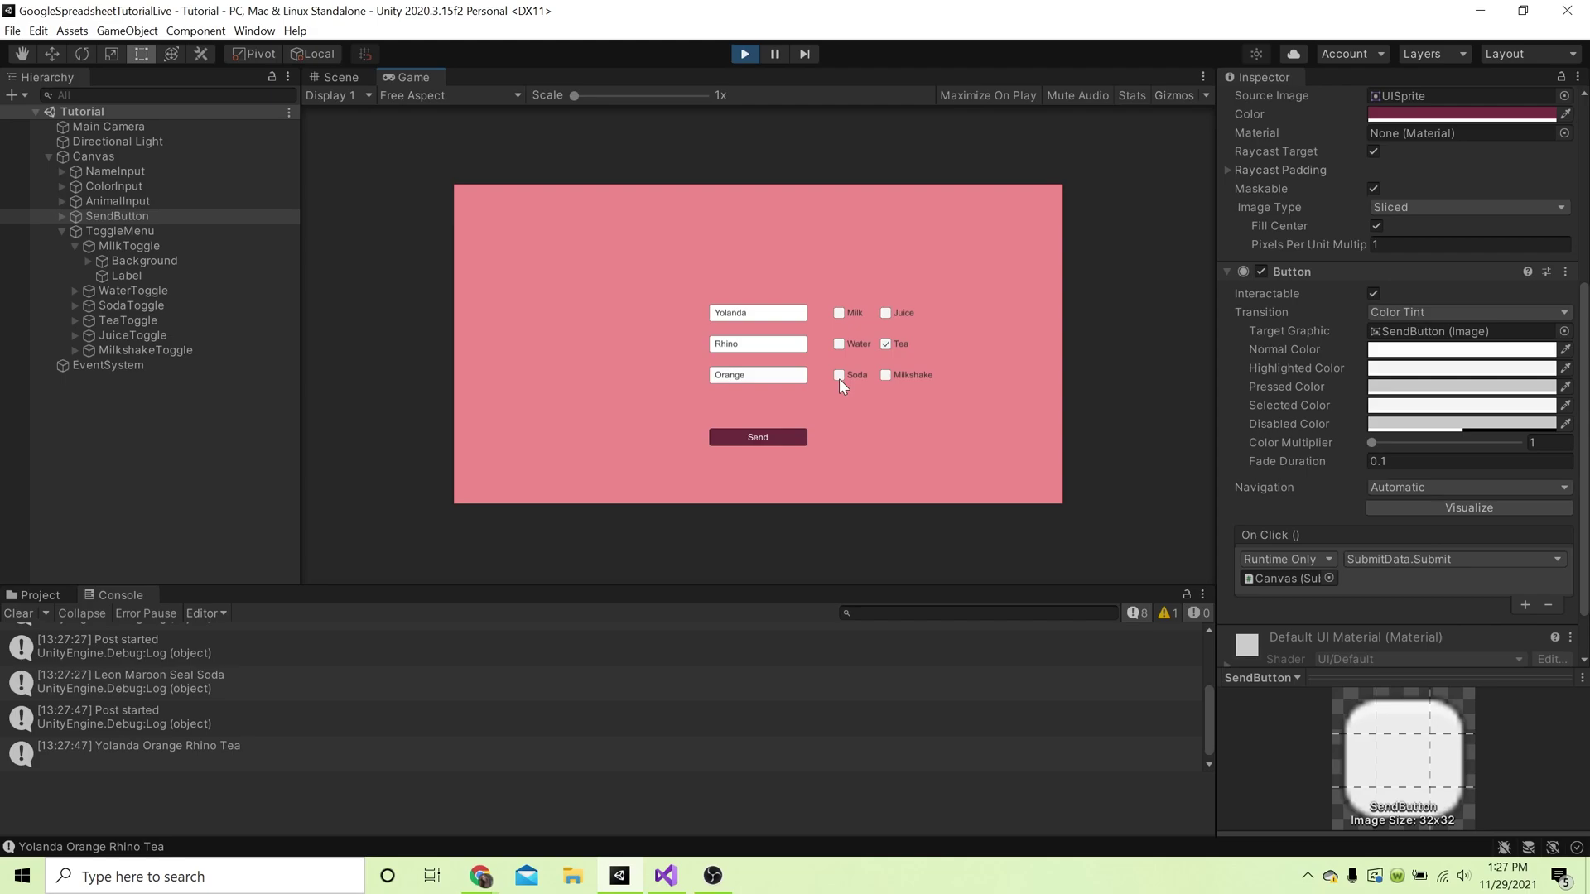
# Send an entry with a new name, Violet, Porcupine and Milkshake.
pyautogui.click(764, 316)
pyautogui.press('BackSpace')
pyautogui.write('Tylor')
pyautogui.click(885, 375)
pyautogui.click(752, 374)
pyautogui.write('Violet')
pyautogui.click(775, 435)
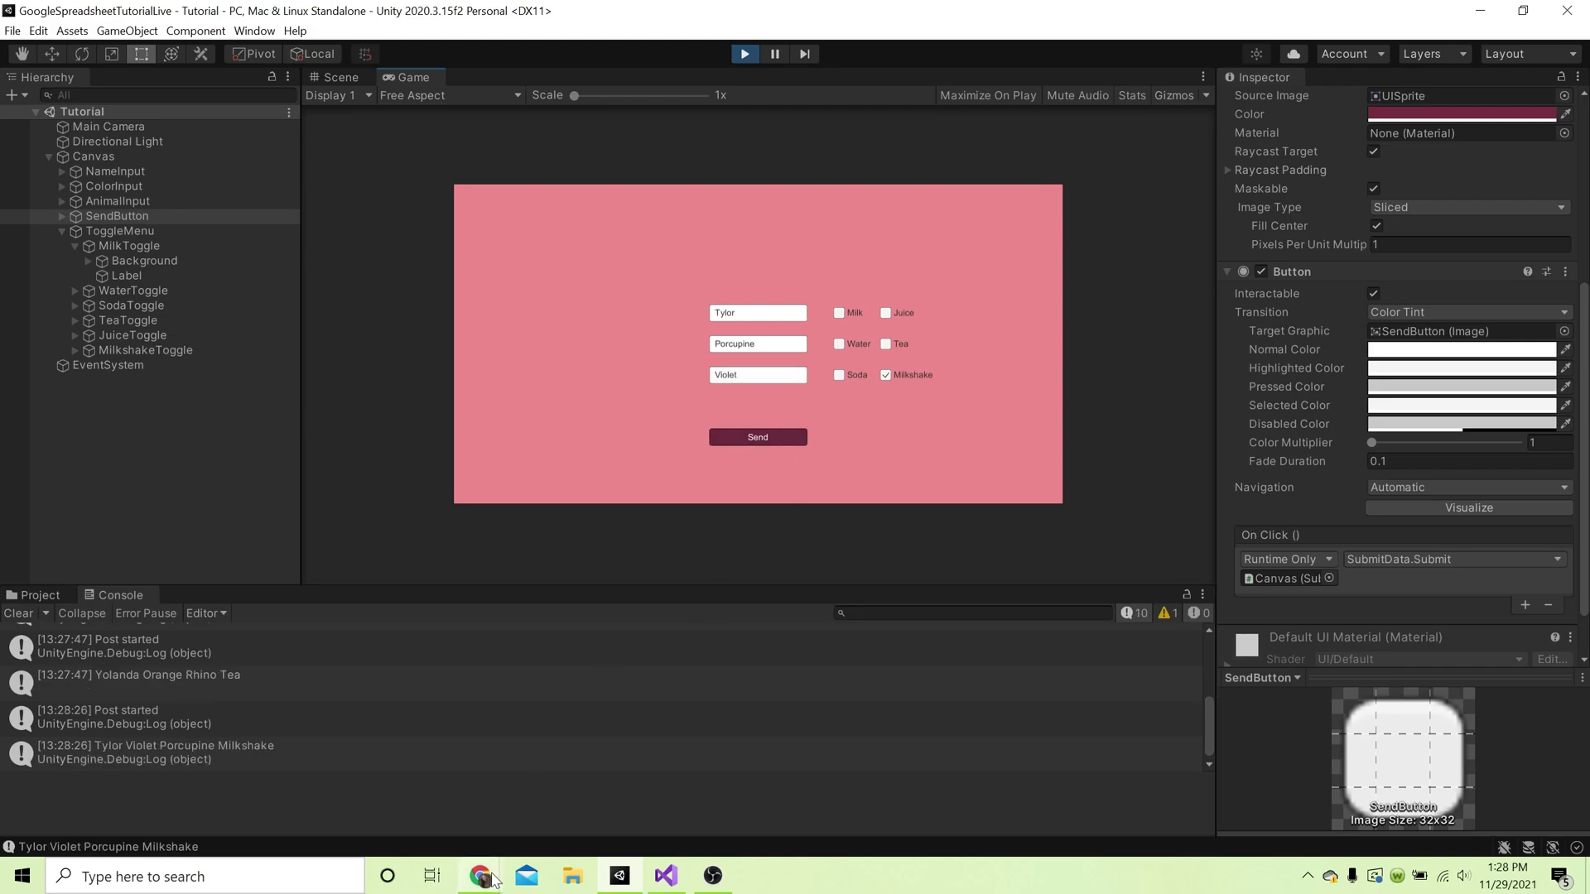
# View the GoogleSheets Tutorial (Responses) spreadsheet showing the four submitted rows.
pyautogui.moveTo(497, 876)
pyautogui.click(561, 828)
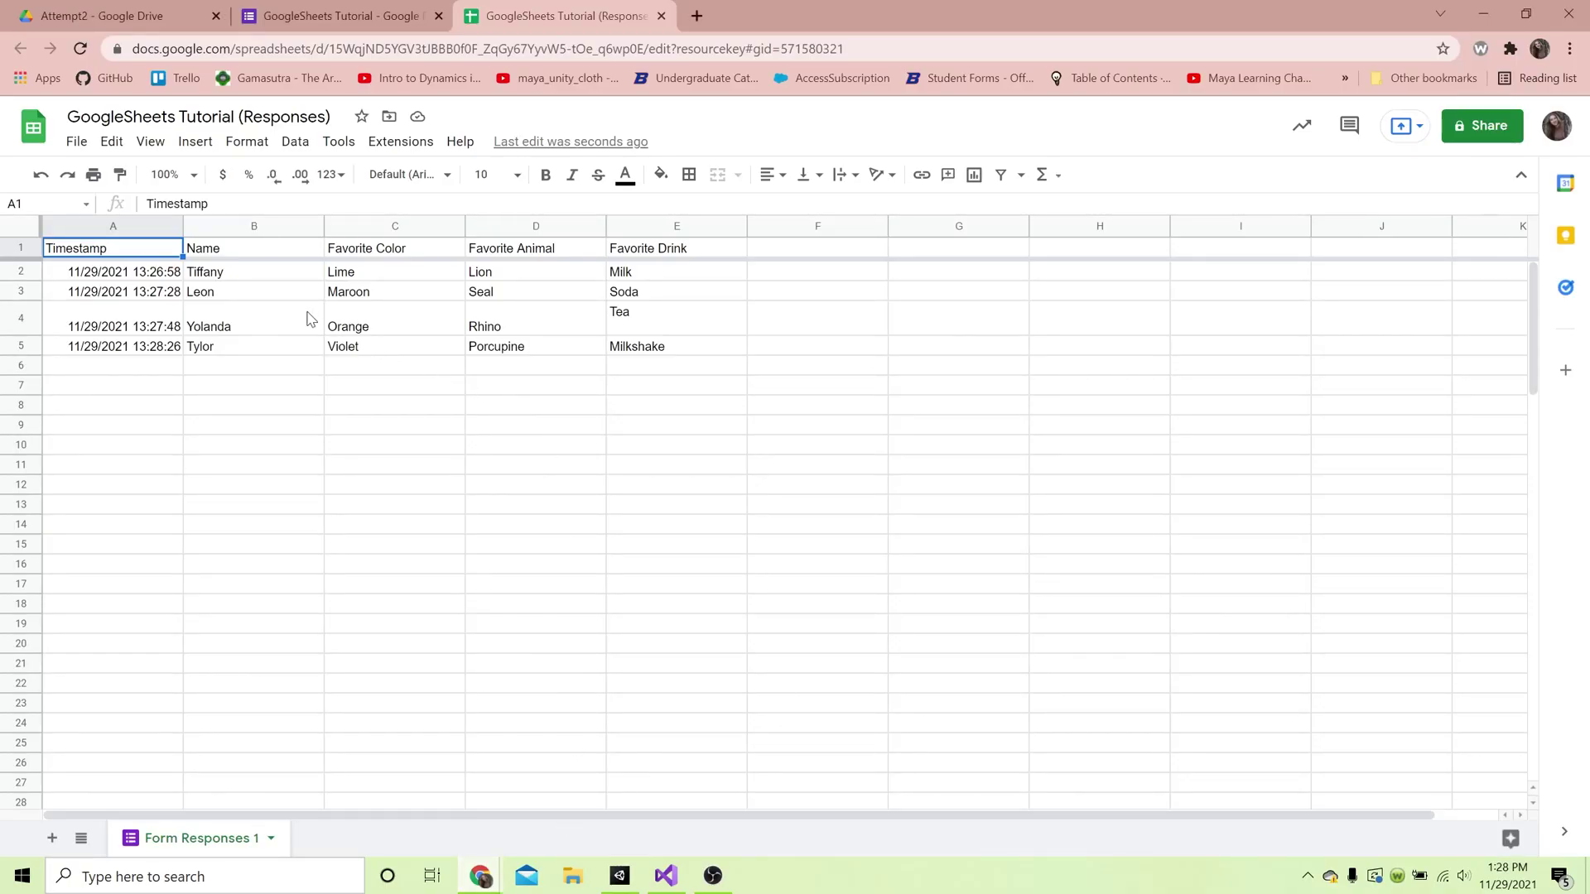